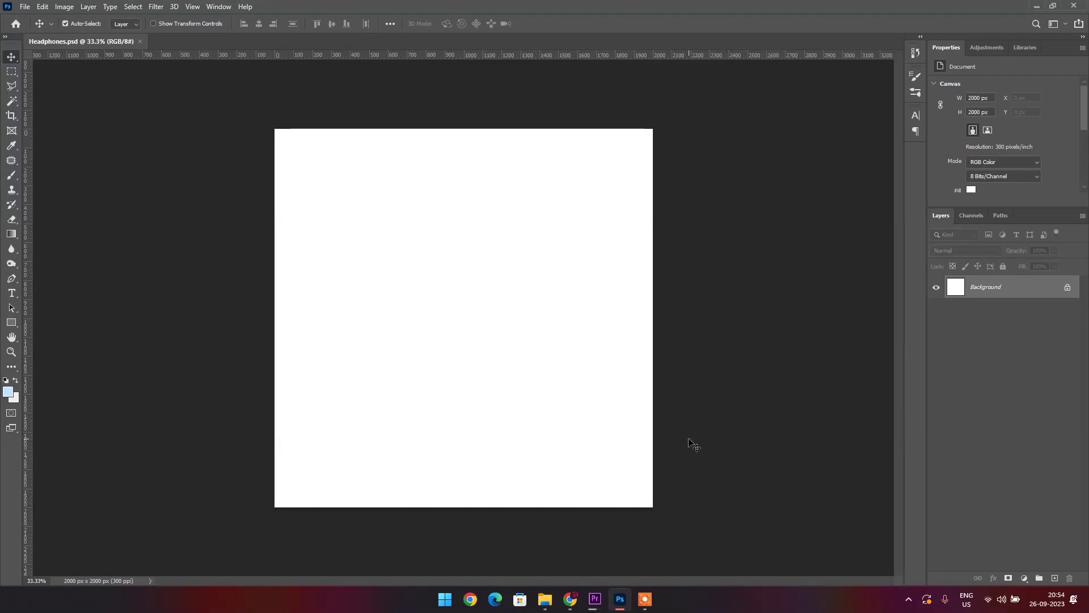
Unlock the Background layer and save the document.
double_click(985, 287)
click(650, 177)
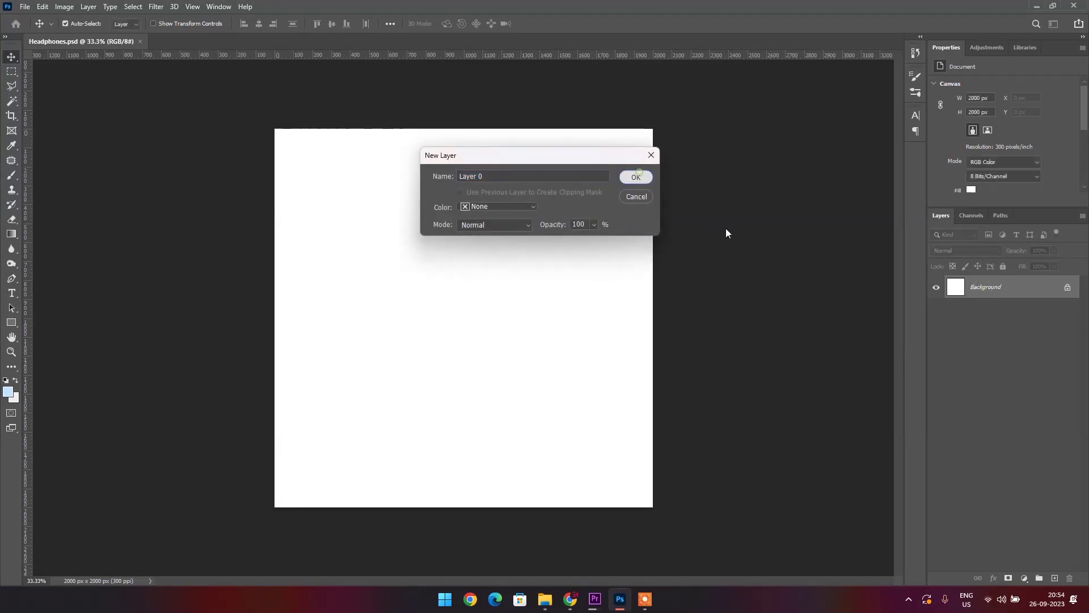
drag(725, 228, 724, 246)
key(ctrl+s)
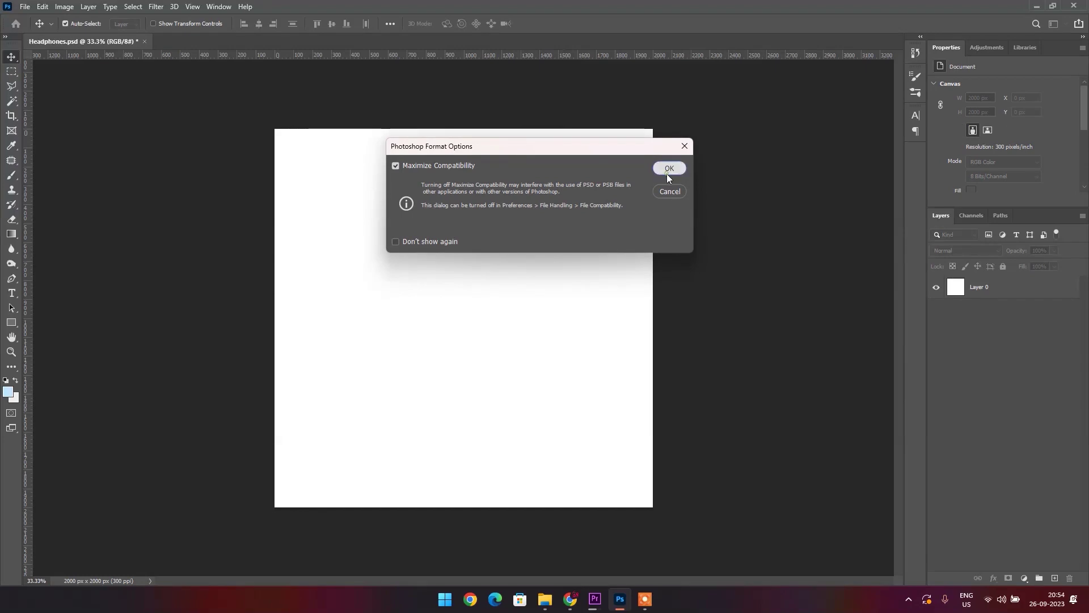
click(667, 166)
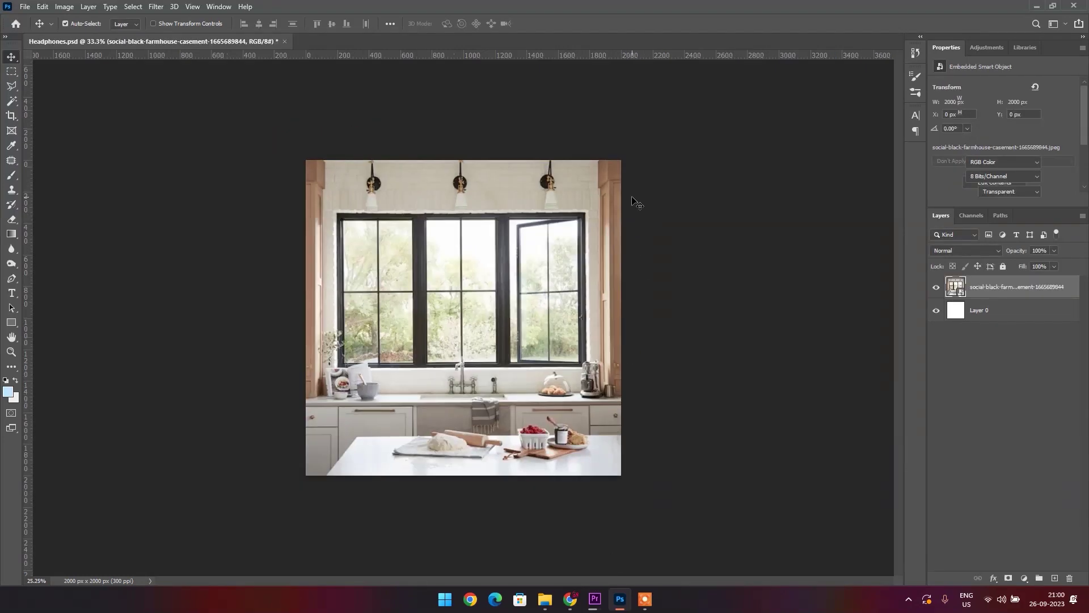
Place the kitchen window photo and scale it to about 63.5% to fill the 2000 px canvas.
click(500, 276)
alt+scroll(494, 278, down, 2)
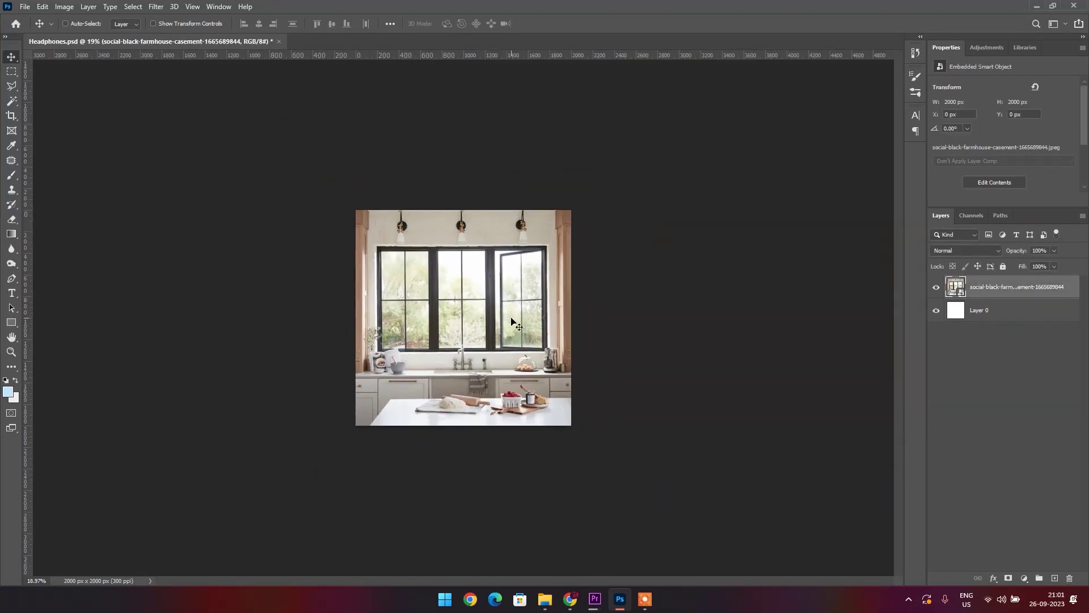
key(ctrl+t)
mouse_move(572, 425)
mouse_down()
mouse_move(611, 471)
mouse_move(542, 410)
mouse_up()
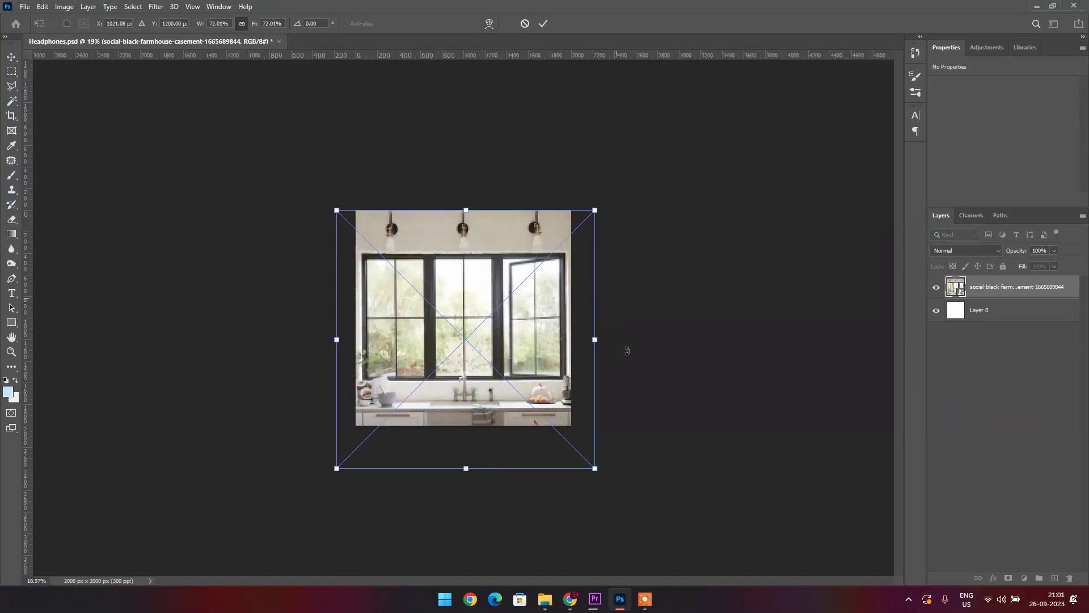
drag(595, 468, 564, 438)
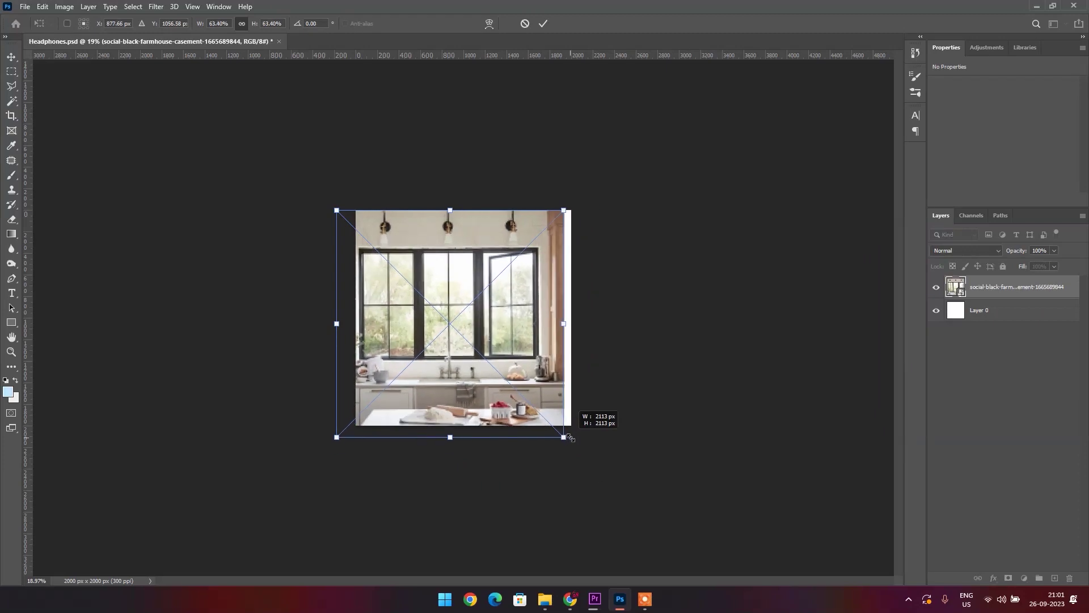
drag(521, 403, 528, 402)
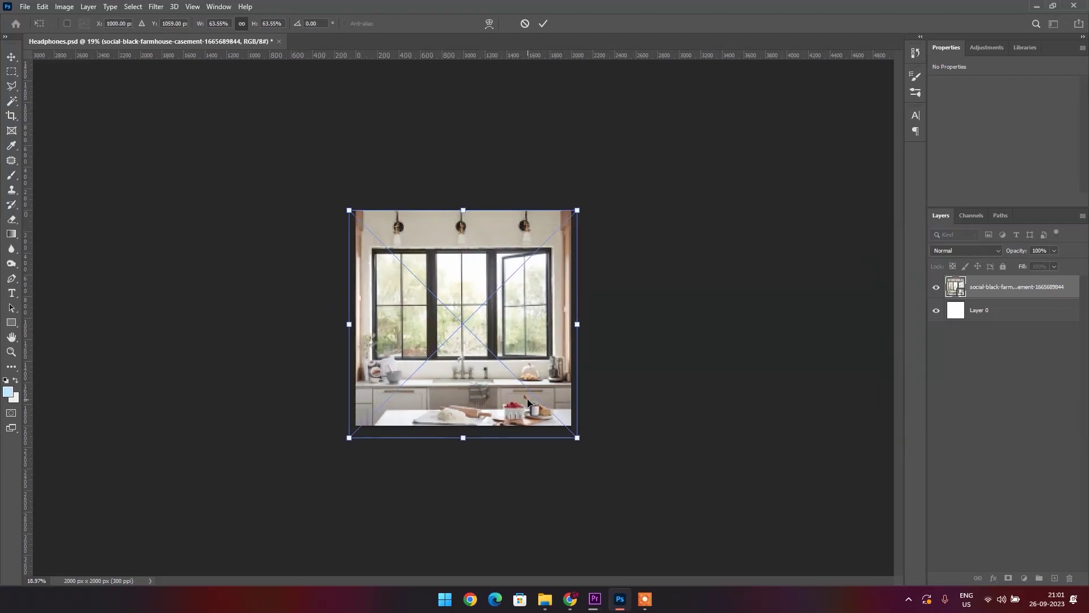
key(Return)
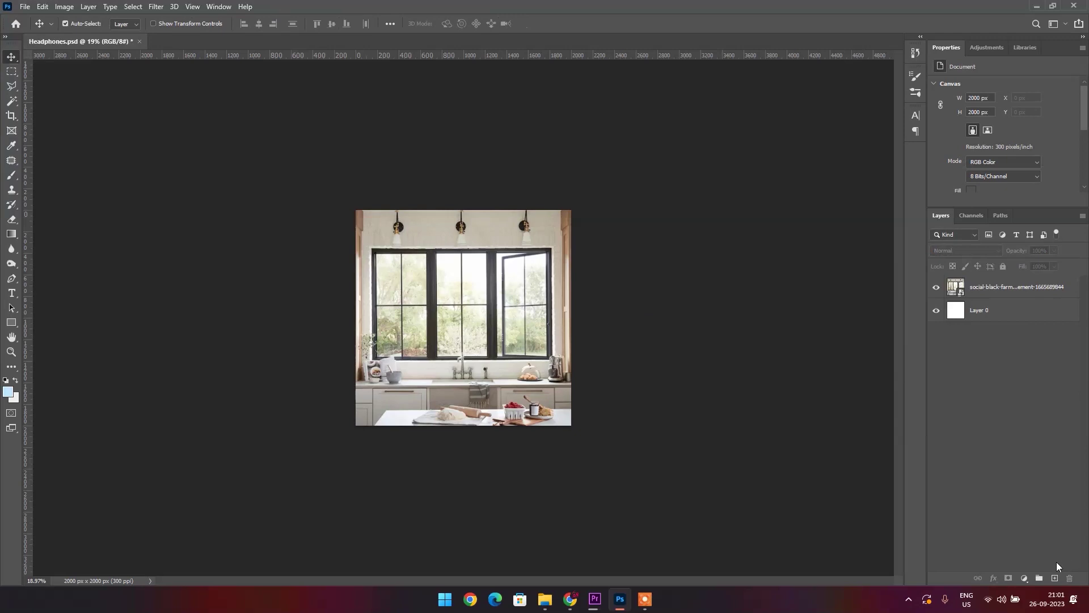
Add a new layer above the photo and fill it with dark blue.
click(1054, 577)
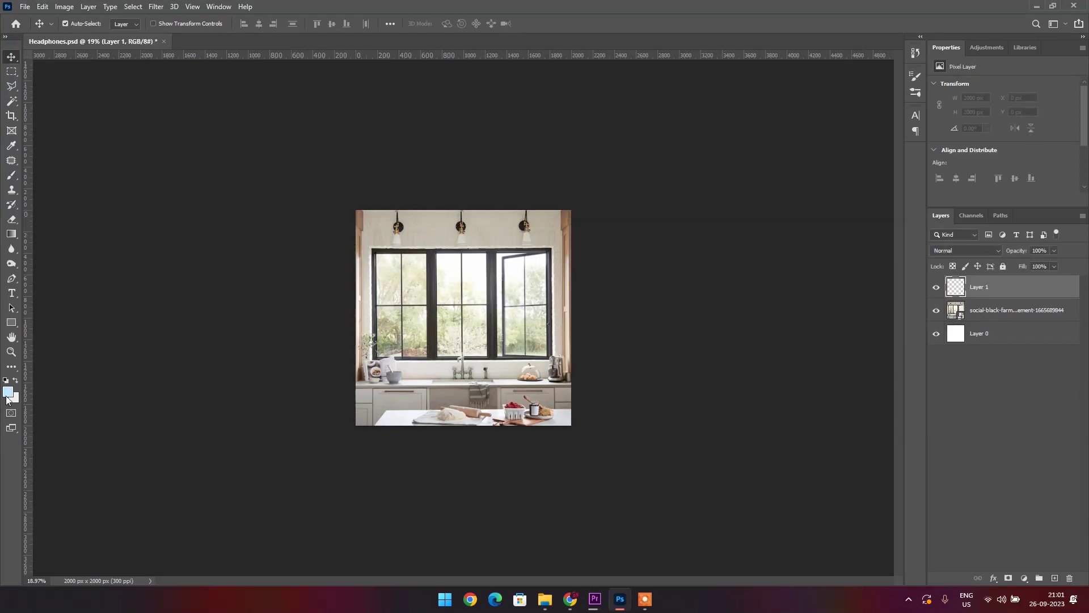
click(8, 397)
click(738, 322)
drag(687, 347, 665, 347)
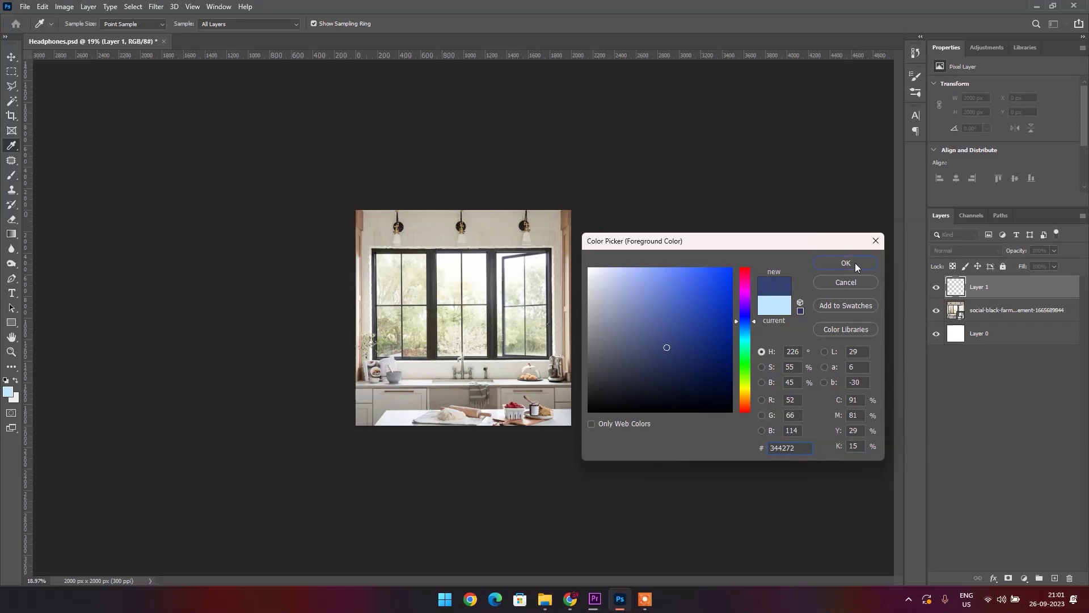
click(856, 263)
key(alt+BackSpace)
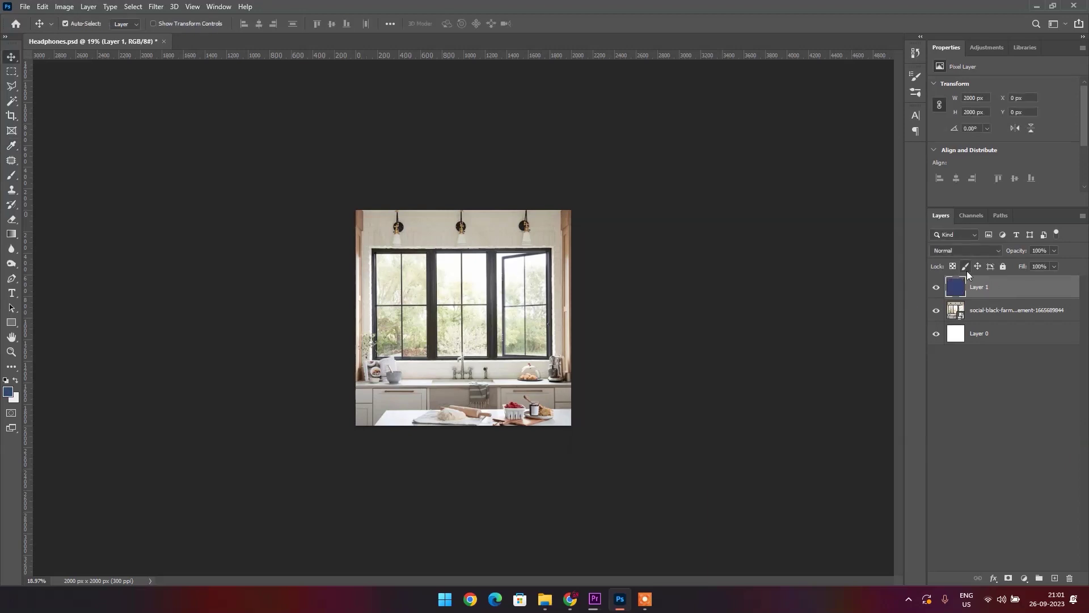
Set the blue layer to Linear Burn at 93% opacity and add another empty layer.
click(978, 251)
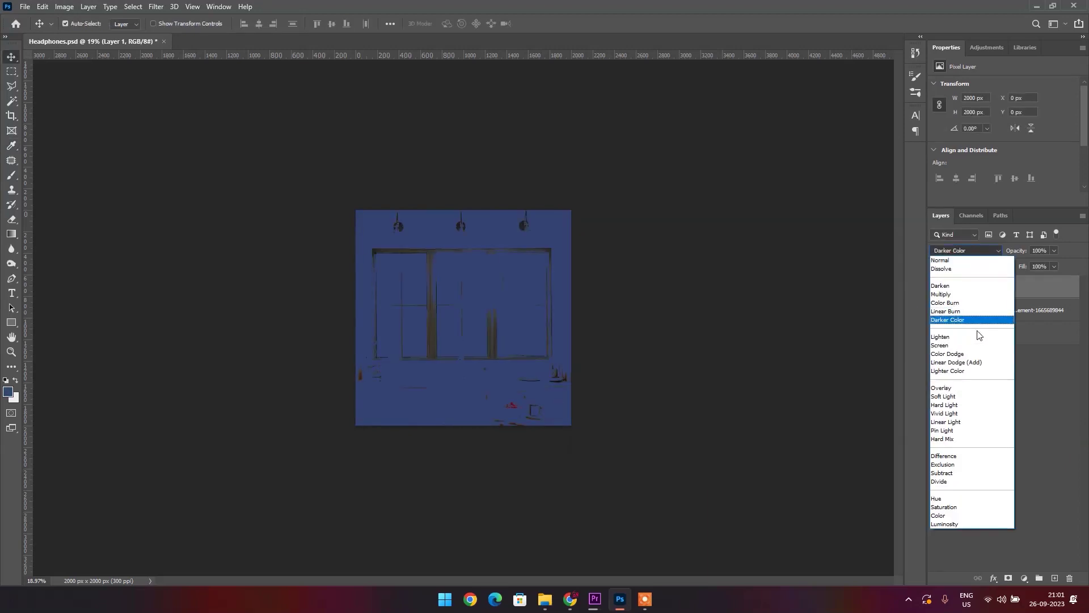
click(981, 314)
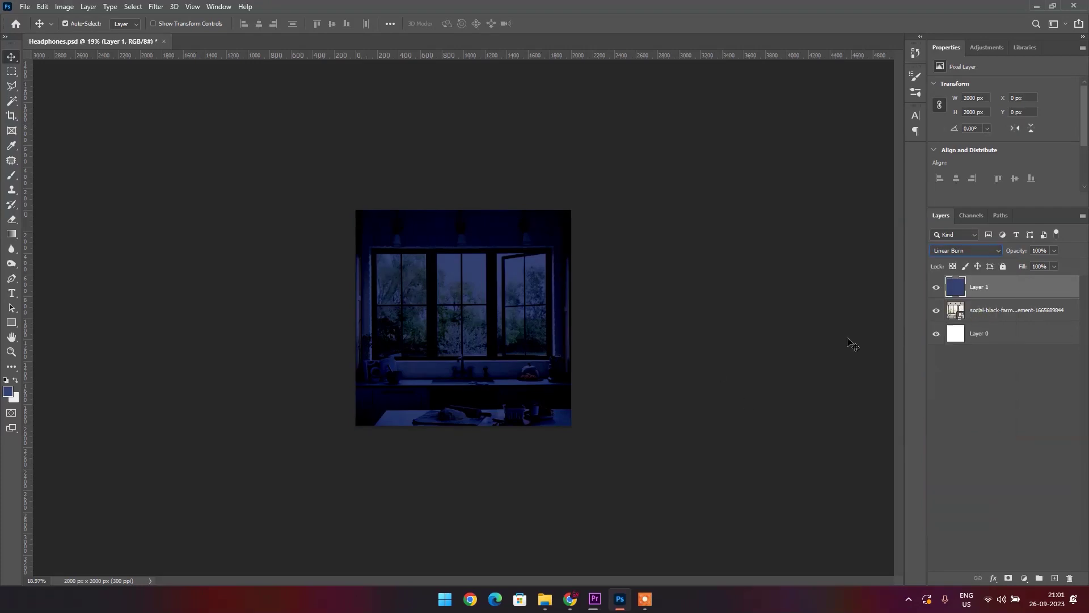
drag(1053, 252, 1042, 267)
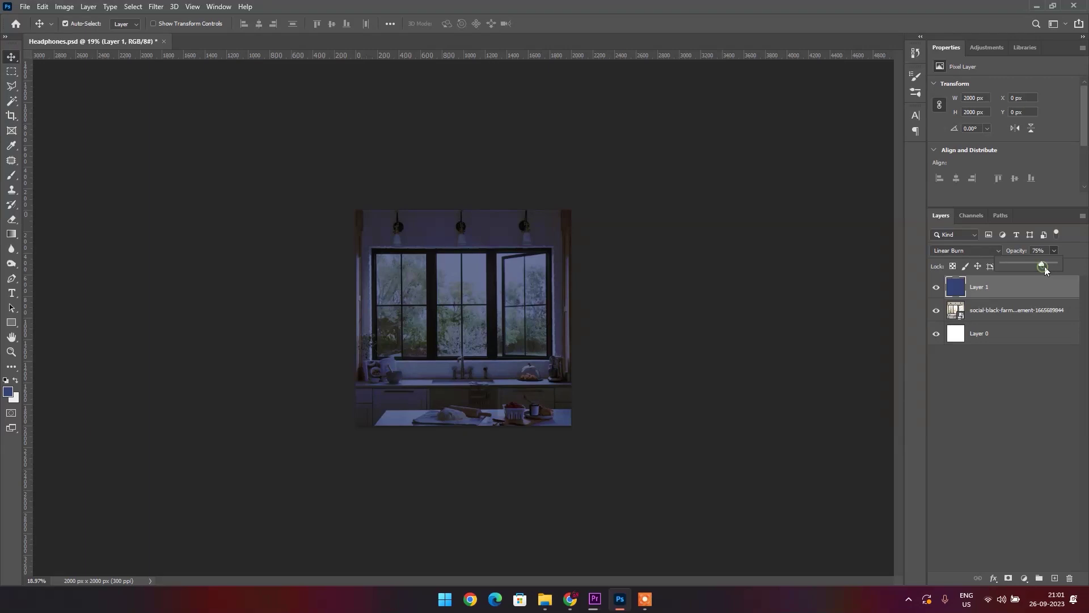
drag(1046, 266, 1050, 266)
click(773, 275)
scroll(606, 295, up, 1)
click(1000, 318)
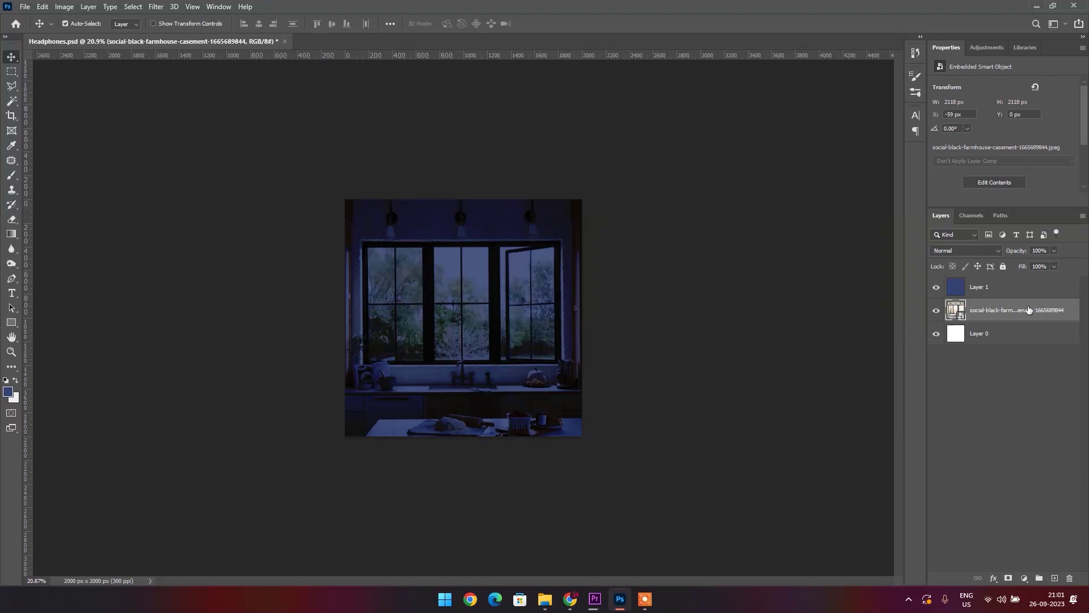
click(1014, 286)
click(1054, 250)
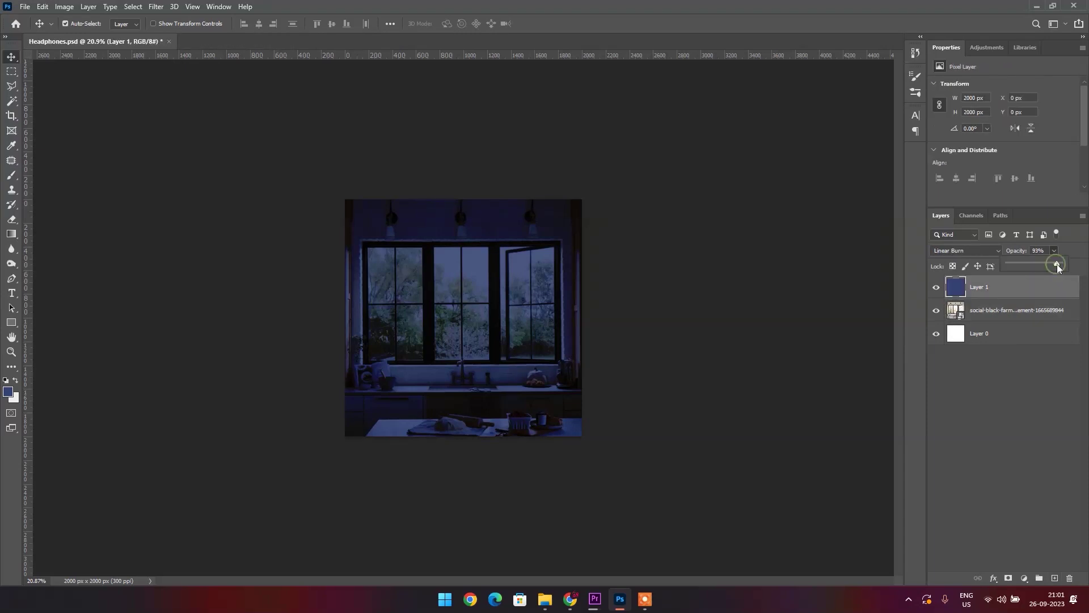
click(763, 289)
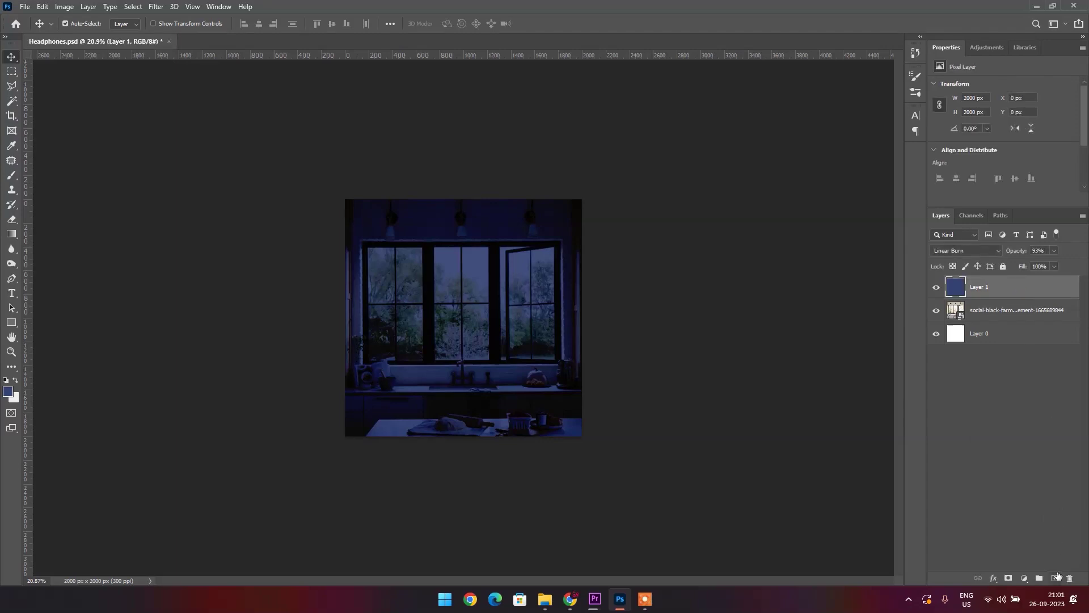
click(1056, 577)
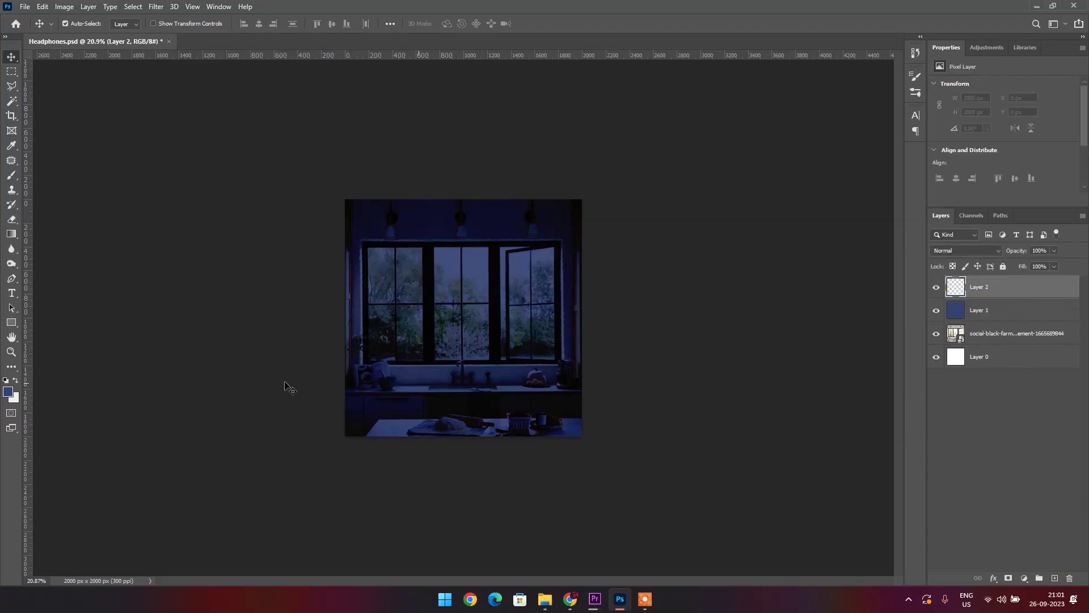
Brush a single soft lighter-blue glow over the window on the new layer.
click(8, 391)
click(668, 331)
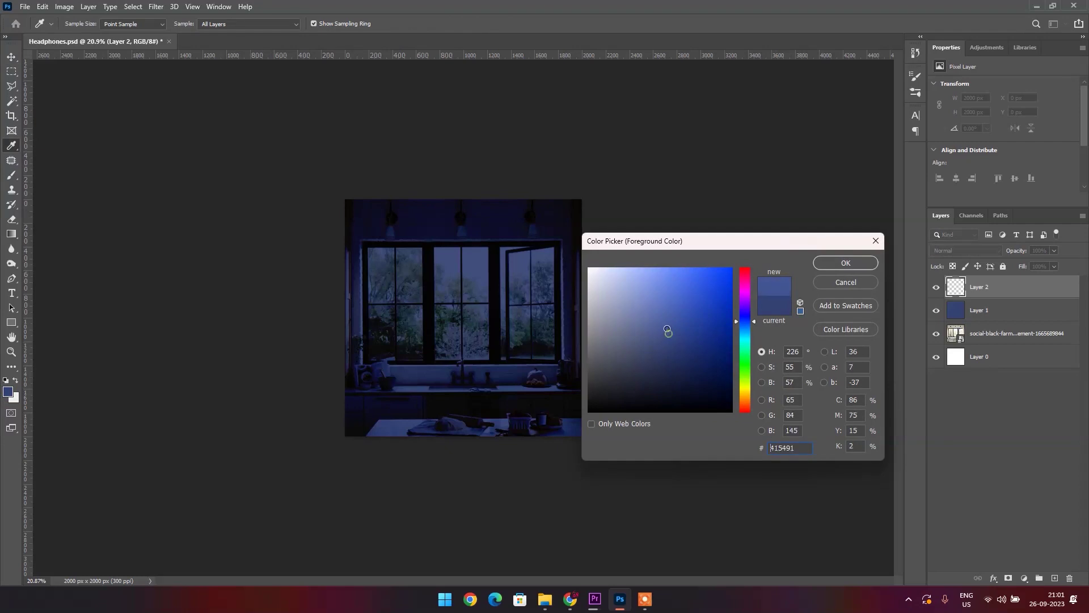
click(828, 263)
key(b)
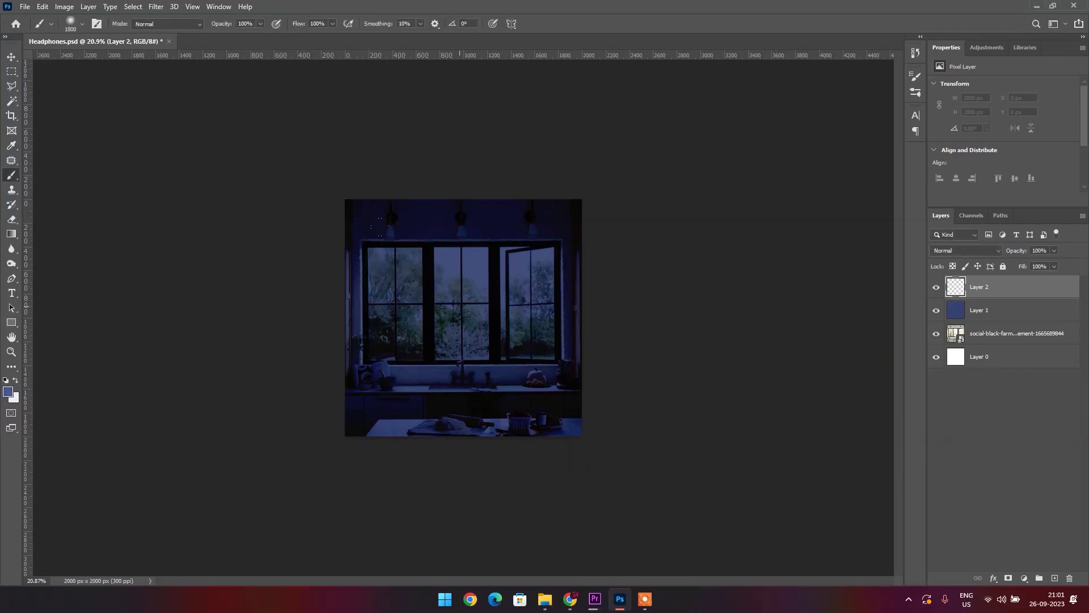
click(460, 307)
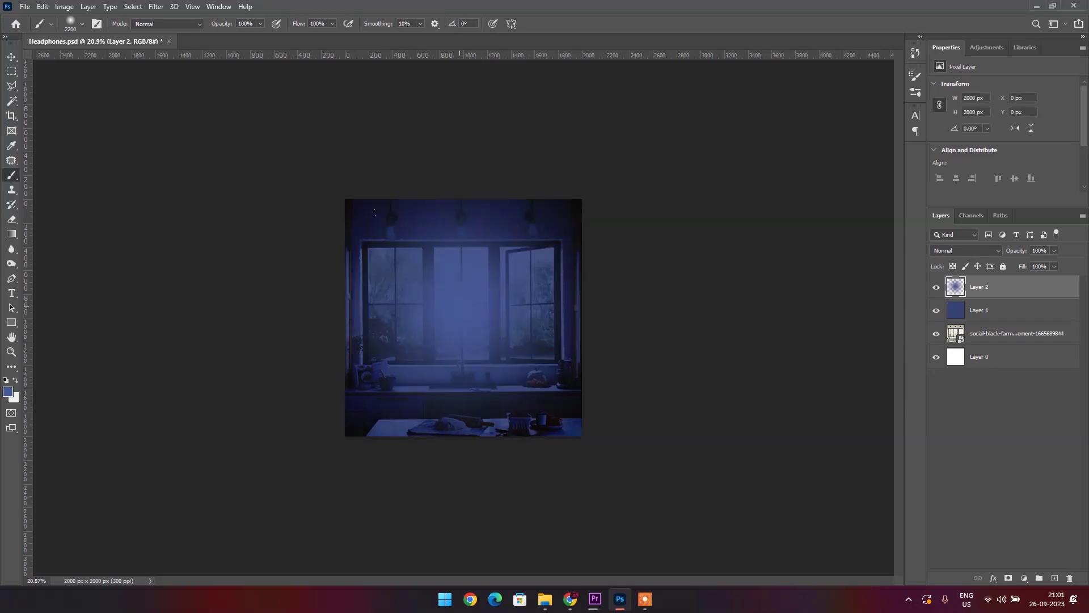
Set the glow layer's blend mode to Linear Dodge (Add).
key(v)
click(958, 250)
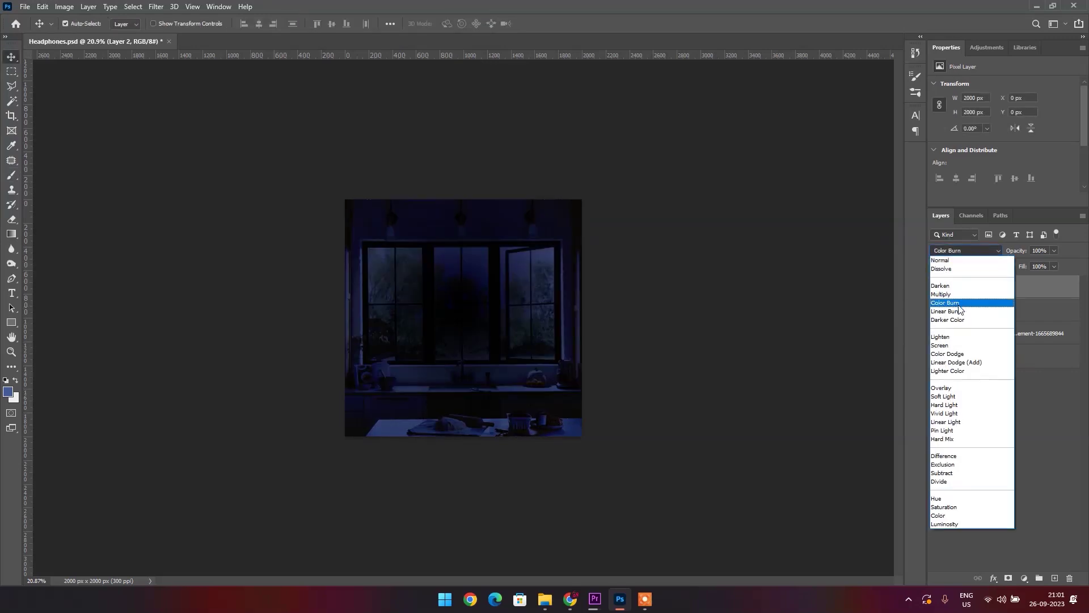
click(966, 362)
click(714, 321)
key(ctrl+plus)
key(ctrl+plus)
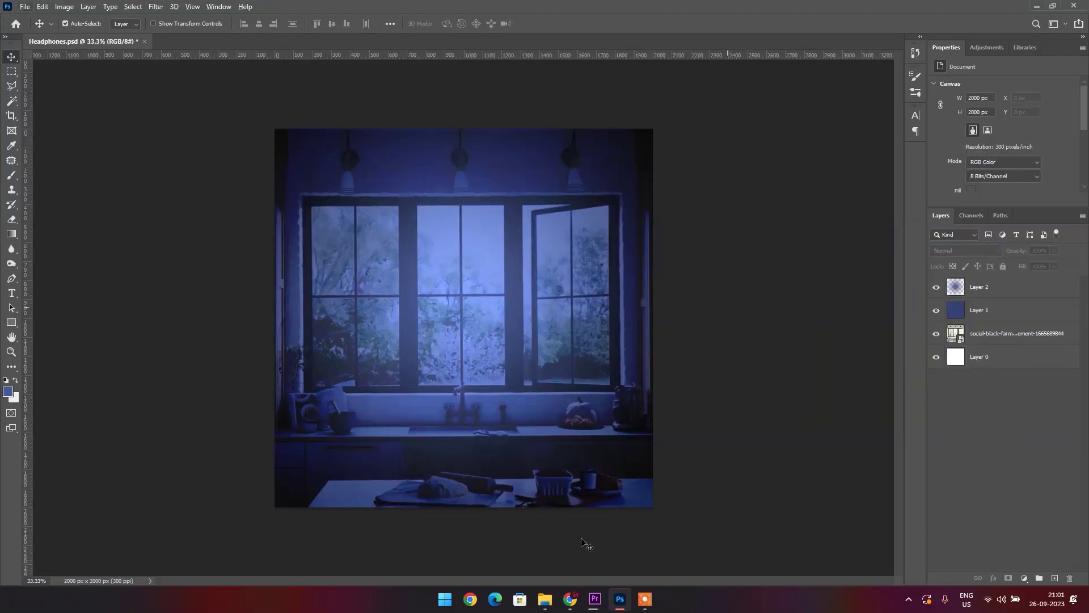
Apply a 13.9 px Gaussian Blur to the kitchen photo and place the headphones image at 48%.
click(986, 339)
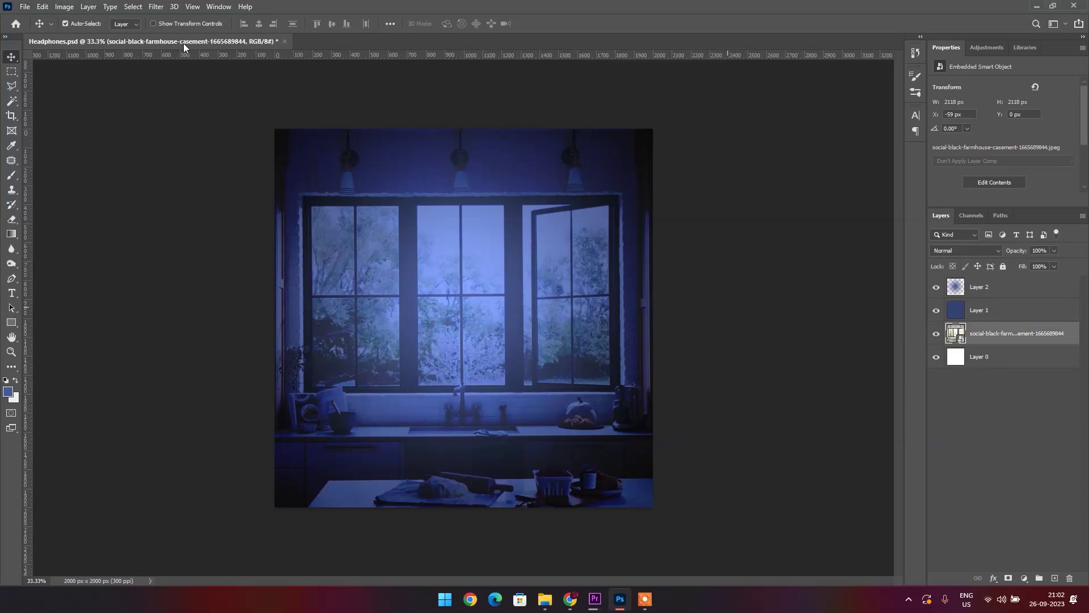
click(156, 7)
mouse_move(162, 151)
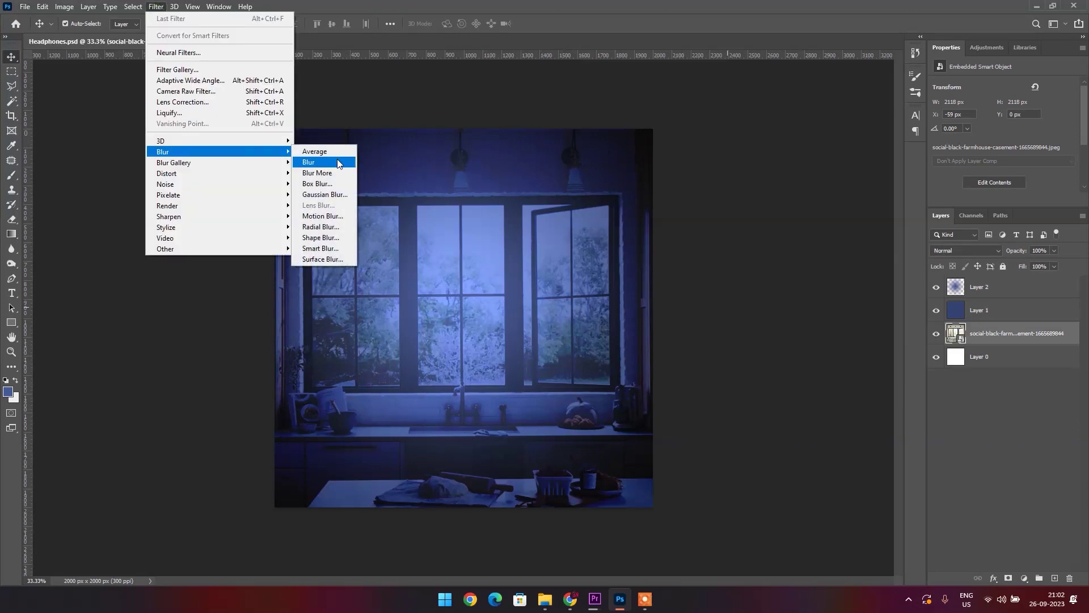
click(332, 196)
drag(611, 321, 587, 322)
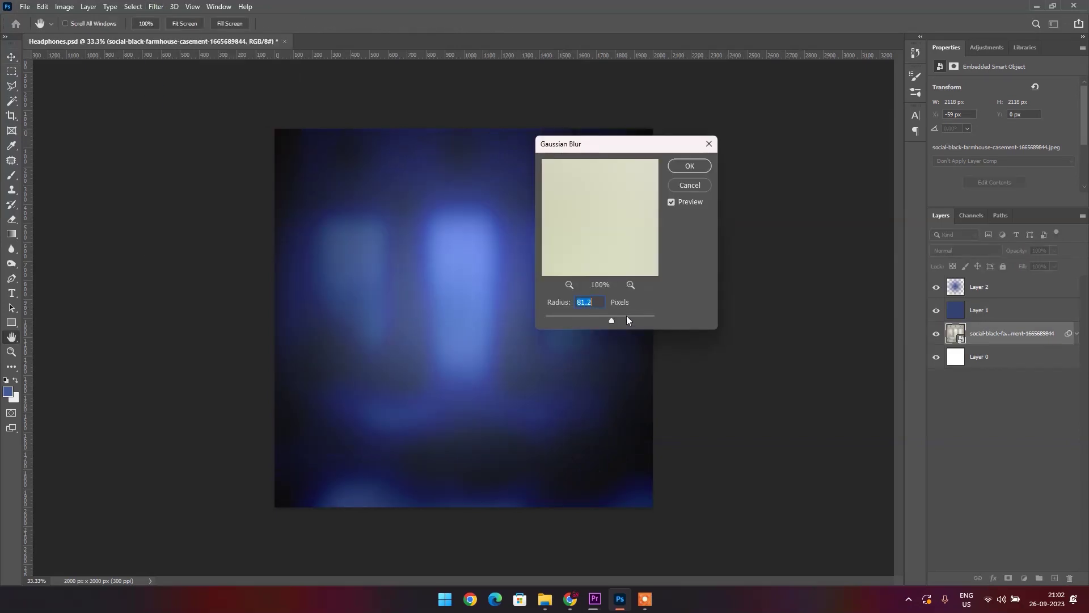
click(591, 320)
key(Return)
drag(584, 422, 535, 320)
click(546, 24)
Shrink the headphones to about 37% and nudge them slightly up and right.
ctrl+click(1015, 296)
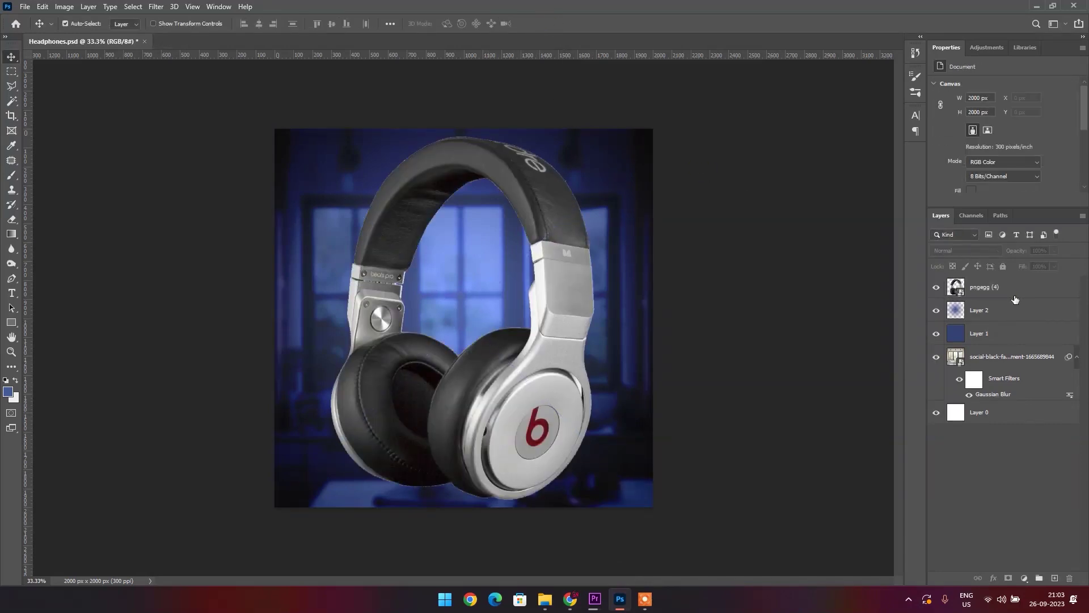
key(ctrl+t)
mouse_move(653, 129)
mouse_down()
mouse_move(585, 213)
mouse_move(575, 182)
mouse_up()
click(543, 23)
drag(511, 377, 515, 370)
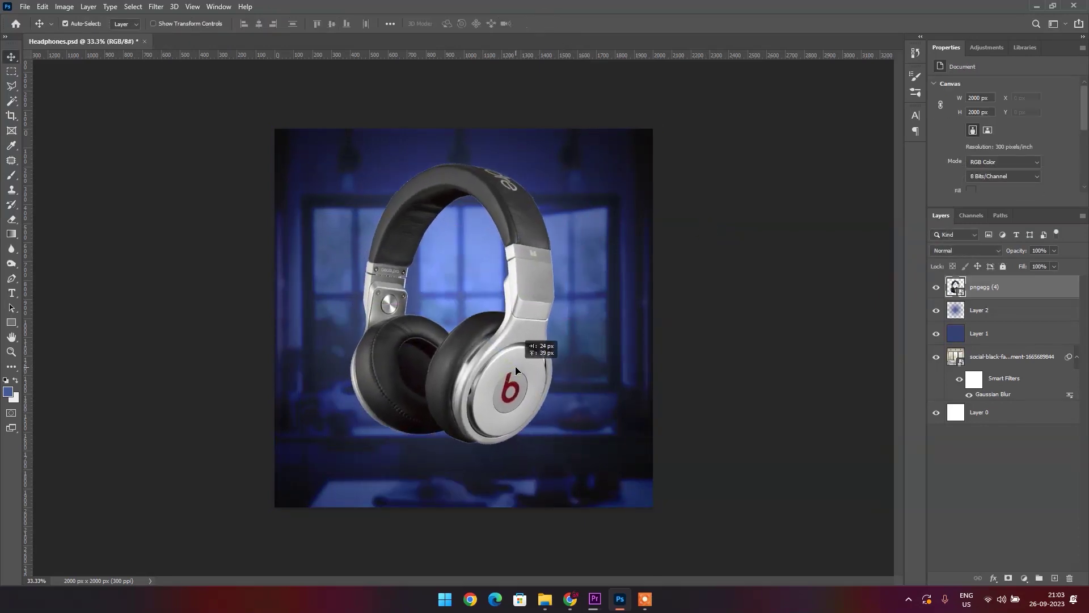
Duplicate blue Layer 1, move the copy above the headphones, and set it to Overlay.
click(980, 330)
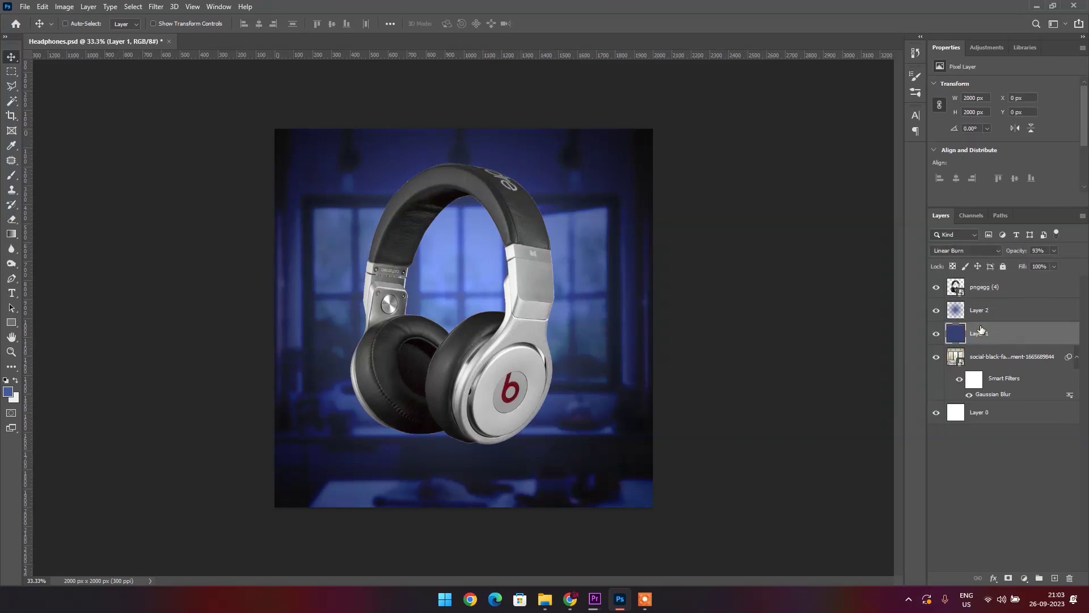
key(ctrl+j)
mouse_move(984, 327)
mouse_down()
mouse_move(997, 284)
mouse_move(999, 321)
mouse_up()
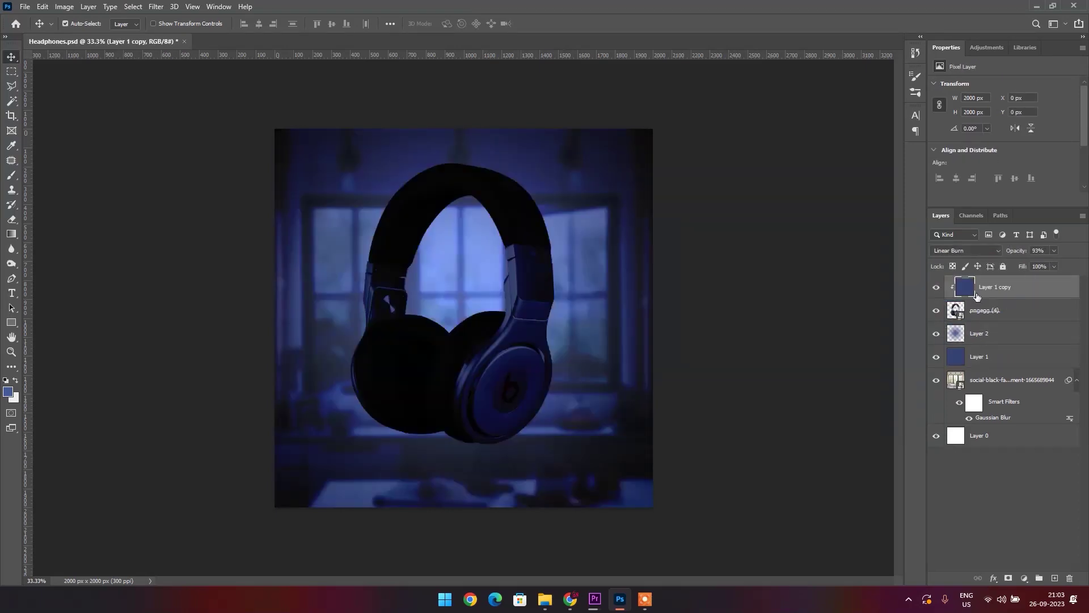
click(956, 253)
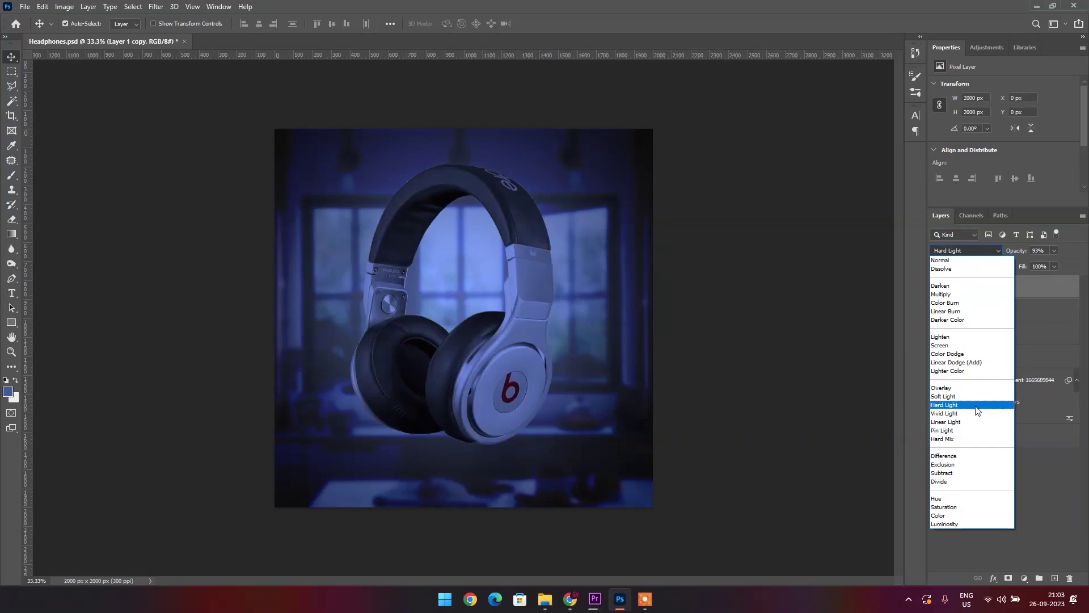
click(976, 391)
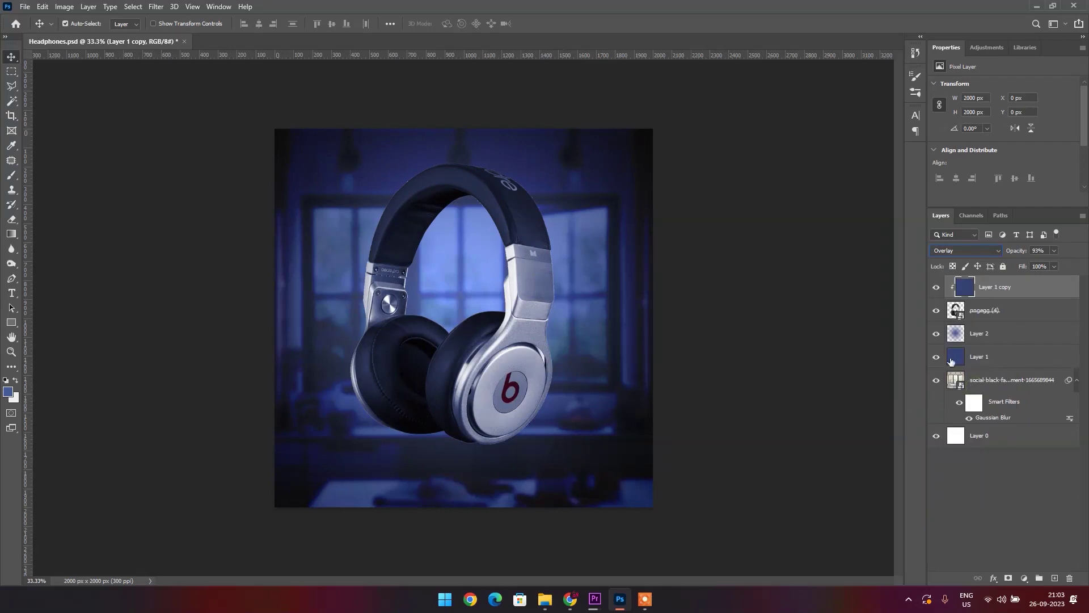
Rotate the headphones and tint about 8° and scale them to 105.81%.
ctrl+click(1011, 316)
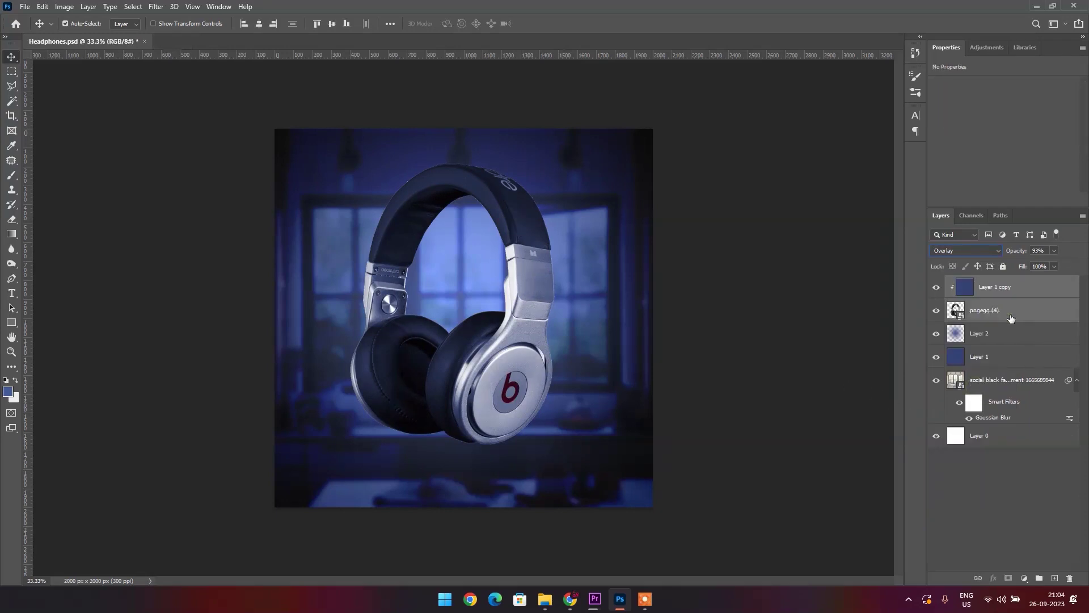
key(ctrl+t)
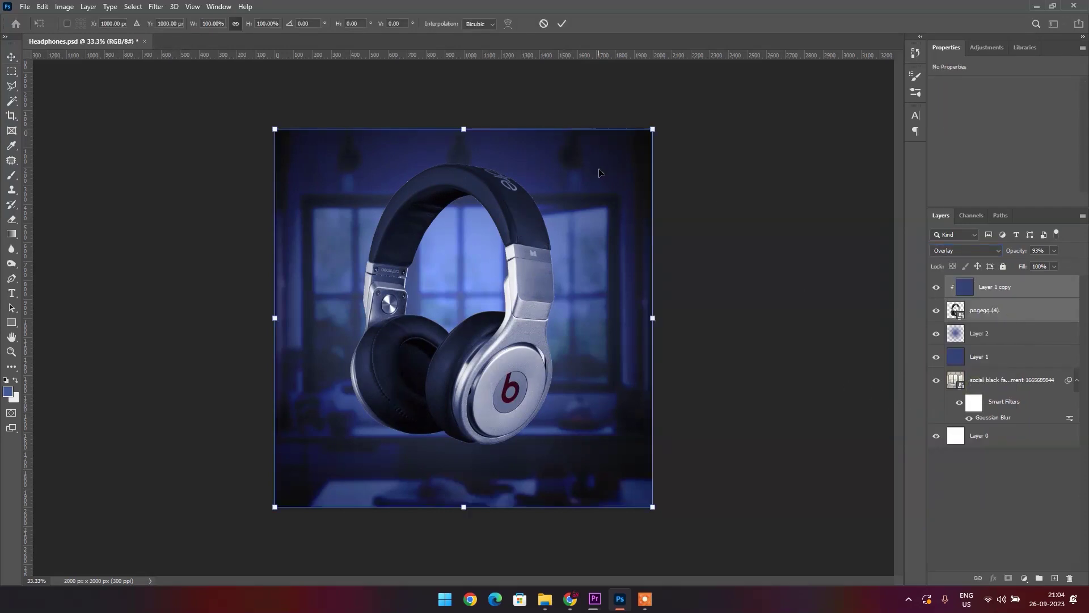
mouse_move(688, 133)
mouse_down()
mouse_move(672, 141)
mouse_move(681, 156)
mouse_move(702, 142)
mouse_up()
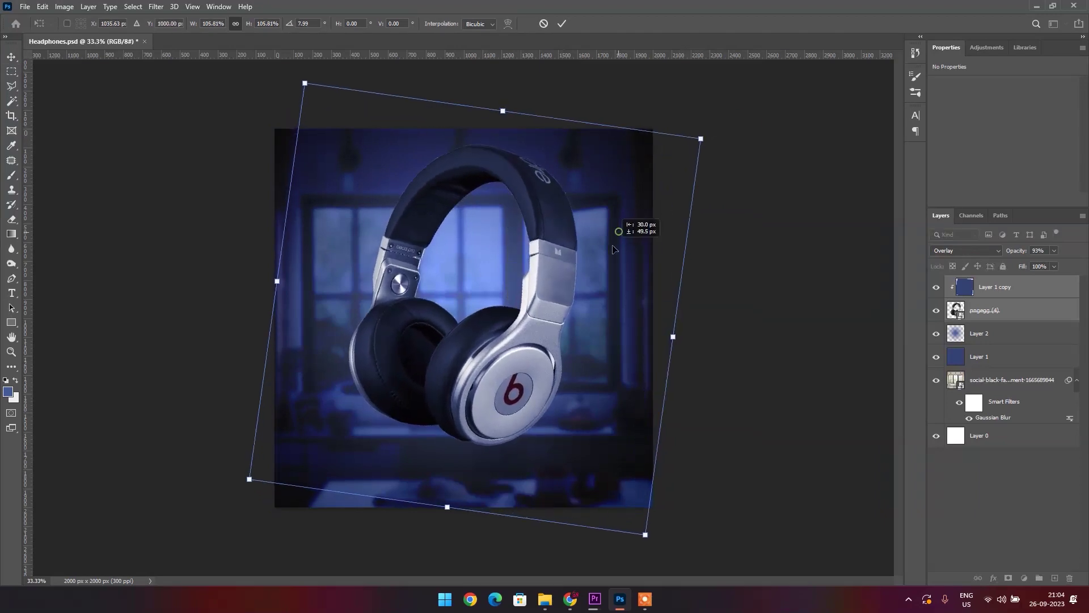
drag(629, 219, 626, 228)
click(560, 25)
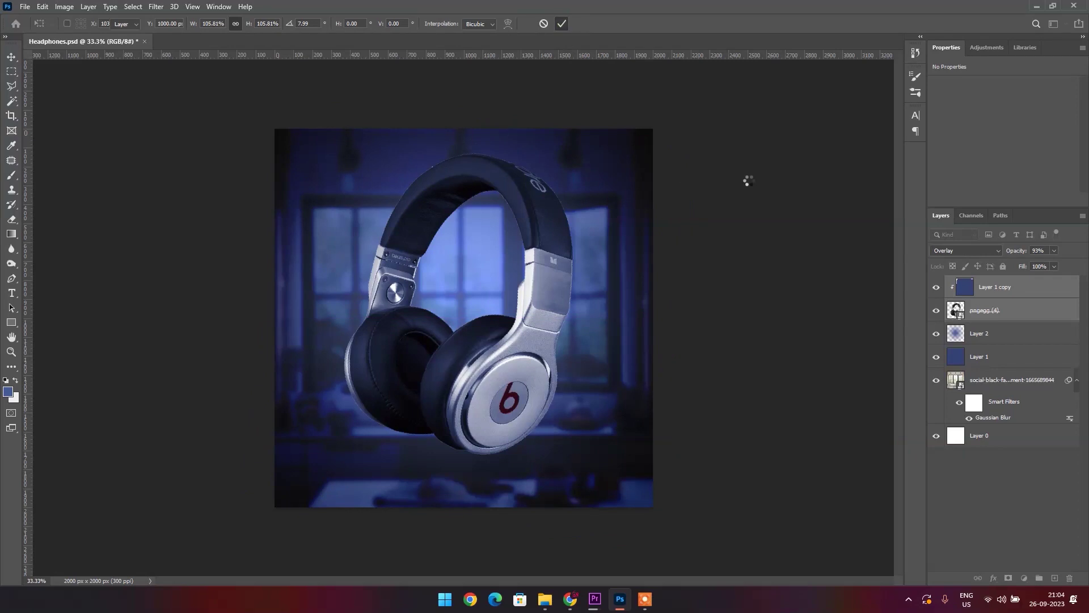
Duplicate the Layer 2 glow to strengthen it.
click(1020, 333)
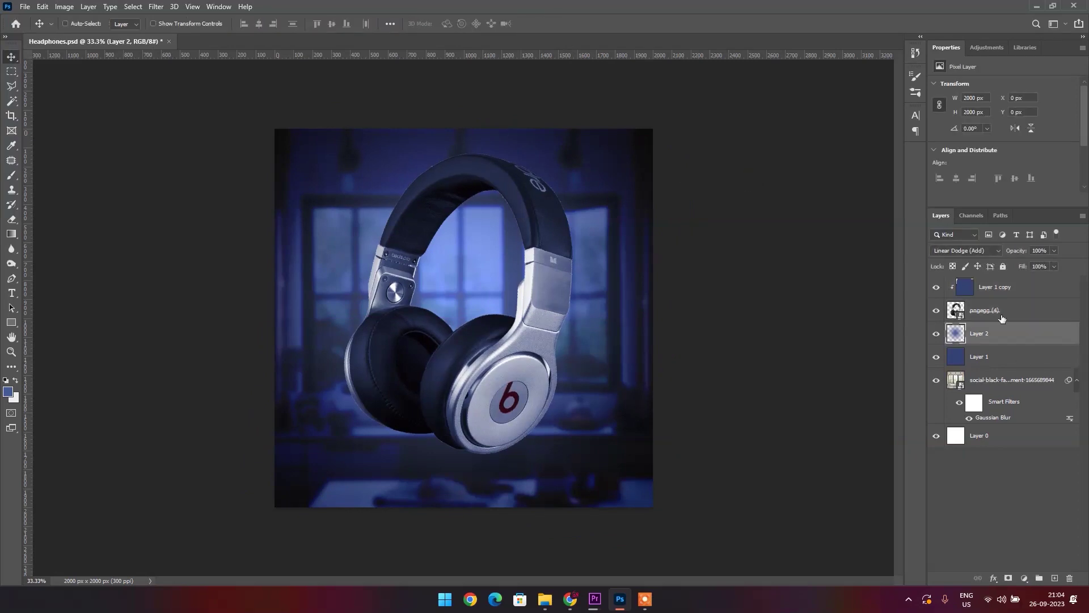
key(ctrl+j)
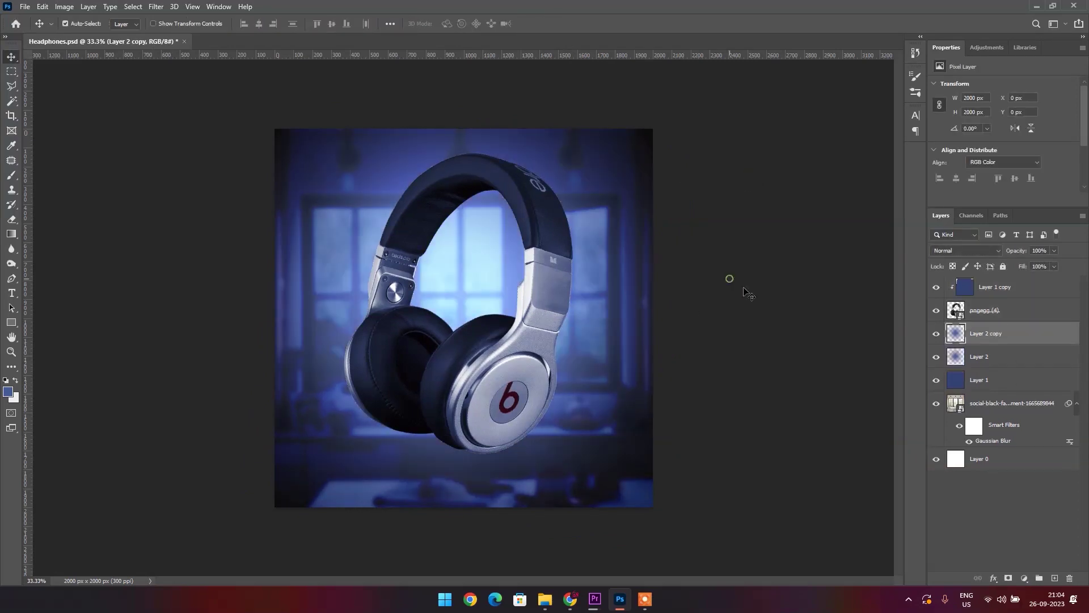
click(770, 333)
Add Layer 3 above Layer 1 copy and sample the light blue from the window.
scroll(564, 411, up, 3)
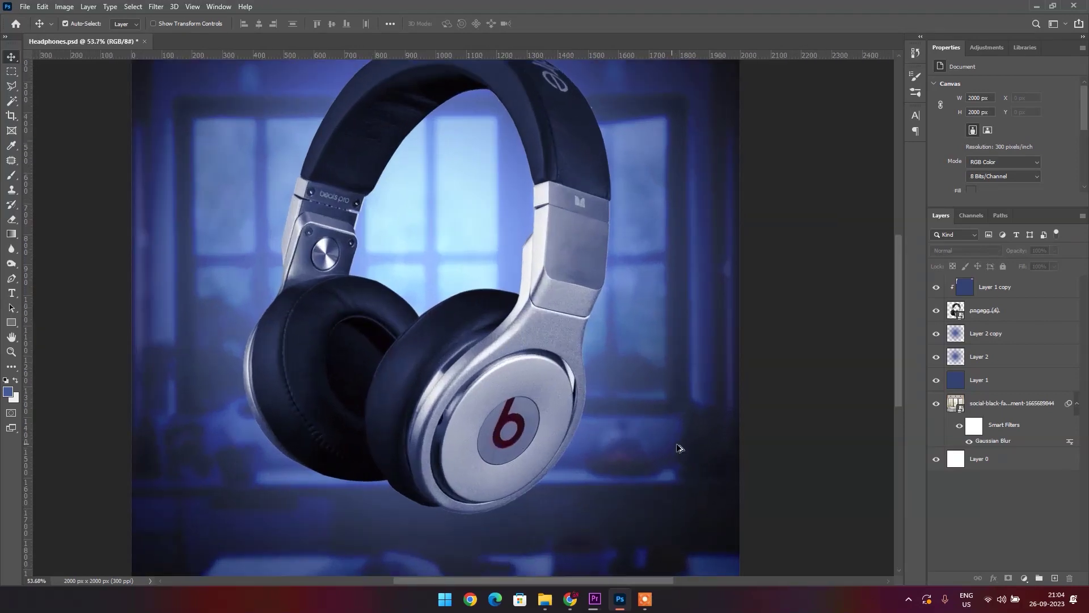
click(1016, 312)
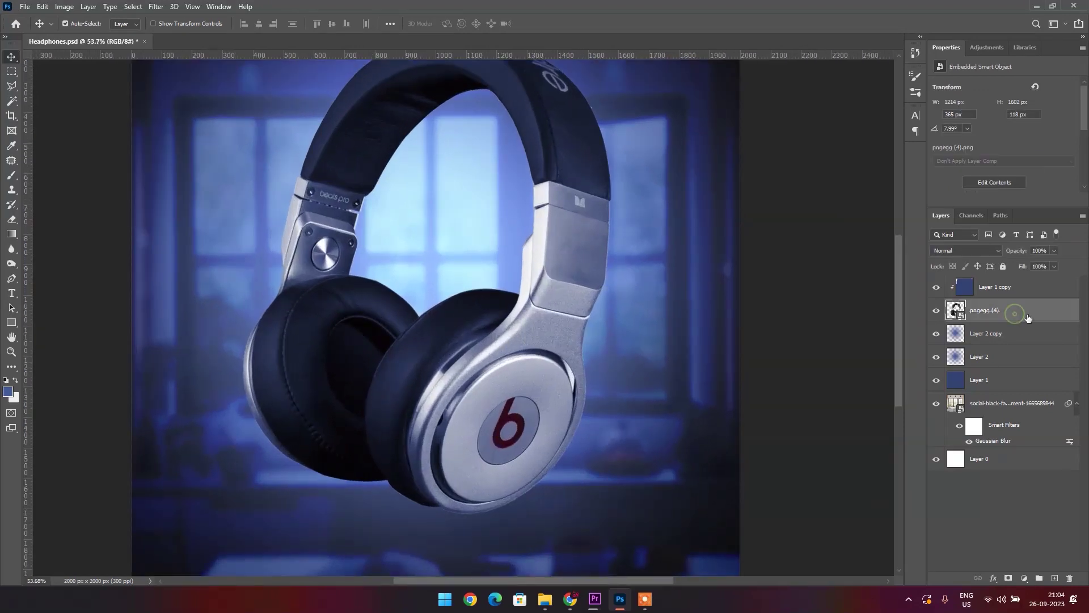
click(1056, 576)
scroll(648, 183, up, 1)
scroll(647, 182, up, 2)
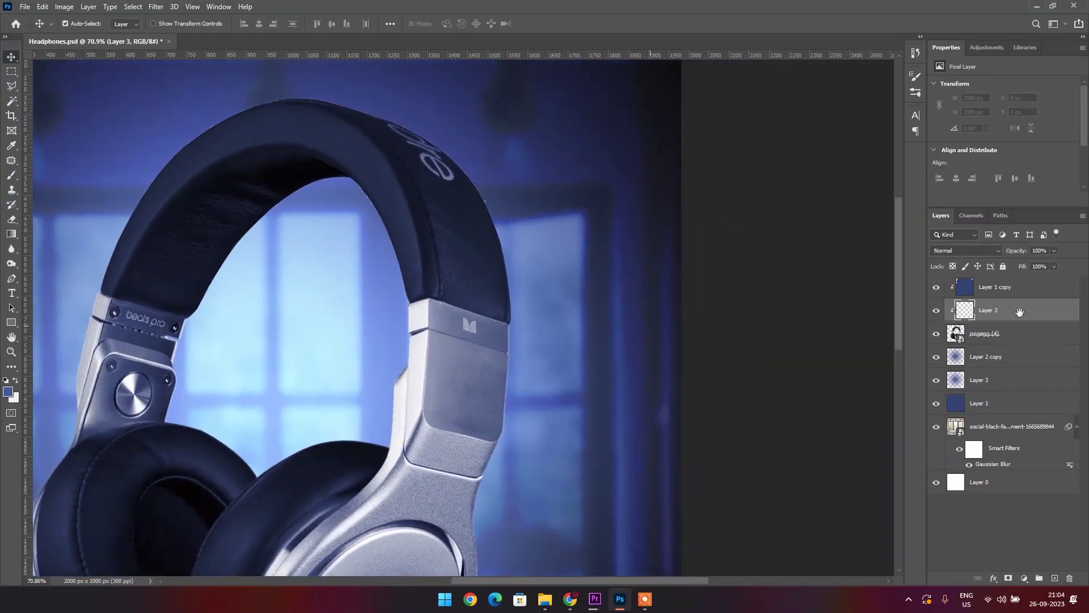
drag(1015, 313, 1011, 288)
key(i)
click(352, 329)
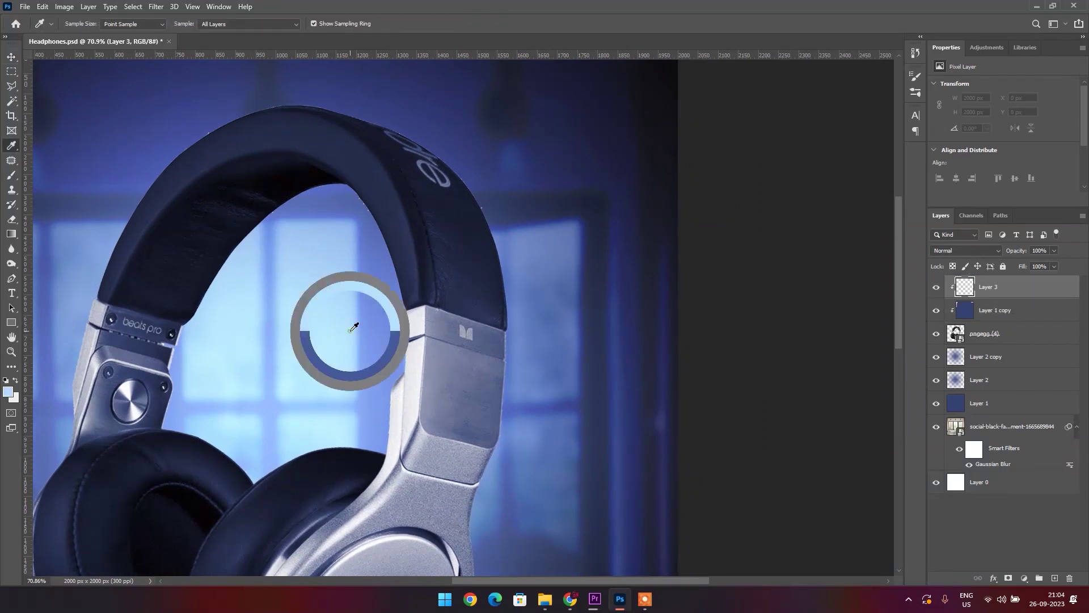
Paint light-blue rim light along the headband's right edge.
key(b)
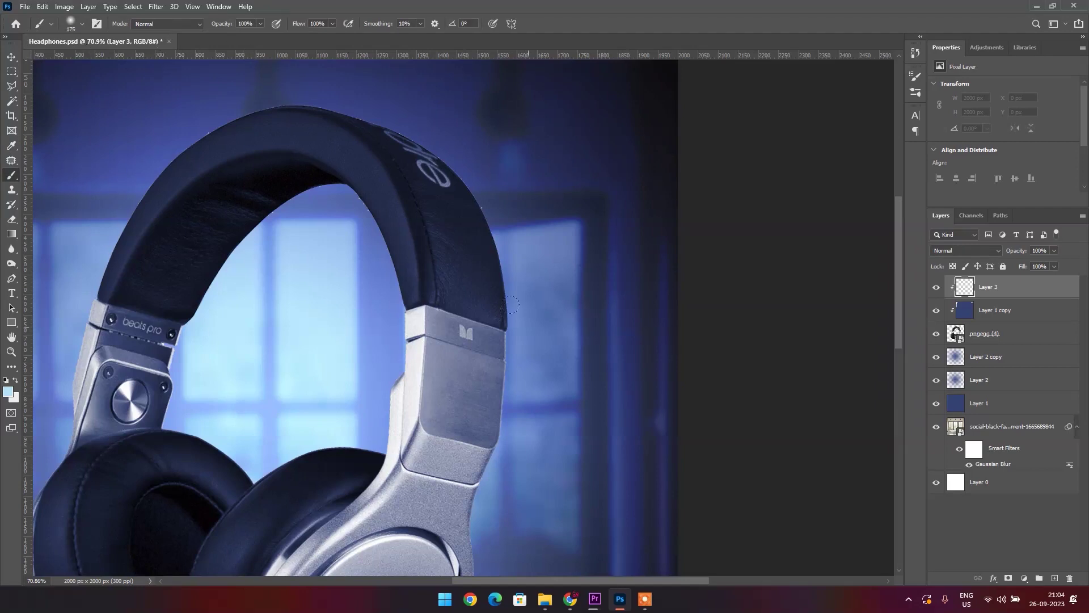
mouse_move(504, 278)
mouse_down()
mouse_move(494, 366)
mouse_move(533, 241)
mouse_up()
mouse_move(499, 196)
mouse_down()
mouse_move(454, 417)
mouse_move(510, 266)
mouse_move(390, 453)
mouse_move(173, 437)
mouse_up()
drag(486, 297, 463, 517)
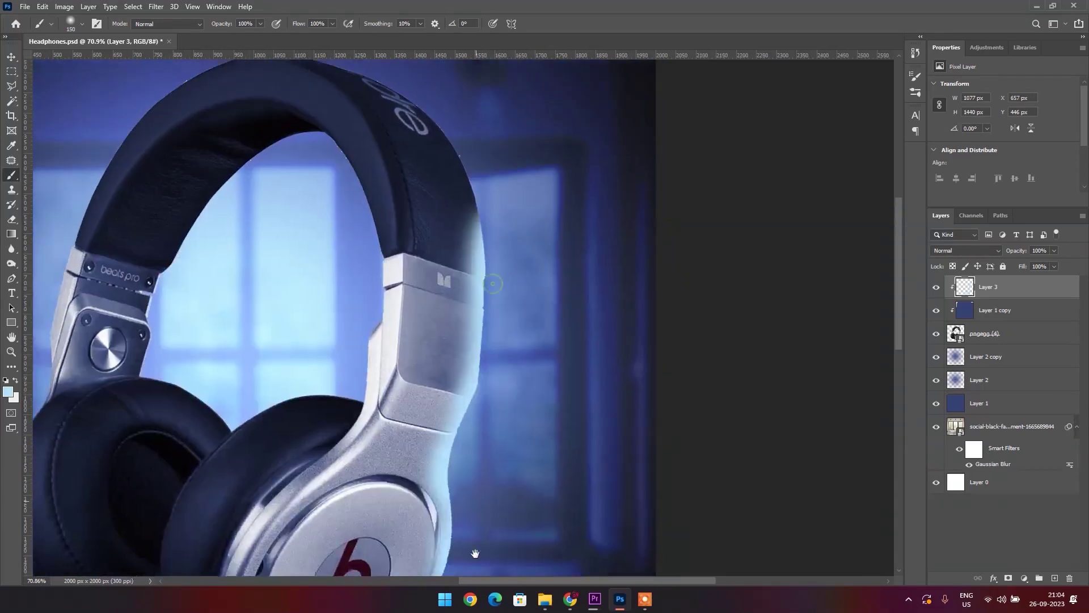
drag(425, 110, 506, 282)
mouse_move(568, 415)
mouse_down()
mouse_move(452, 238)
mouse_move(398, 223)
mouse_move(305, 235)
mouse_move(776, 169)
mouse_move(649, 203)
mouse_up()
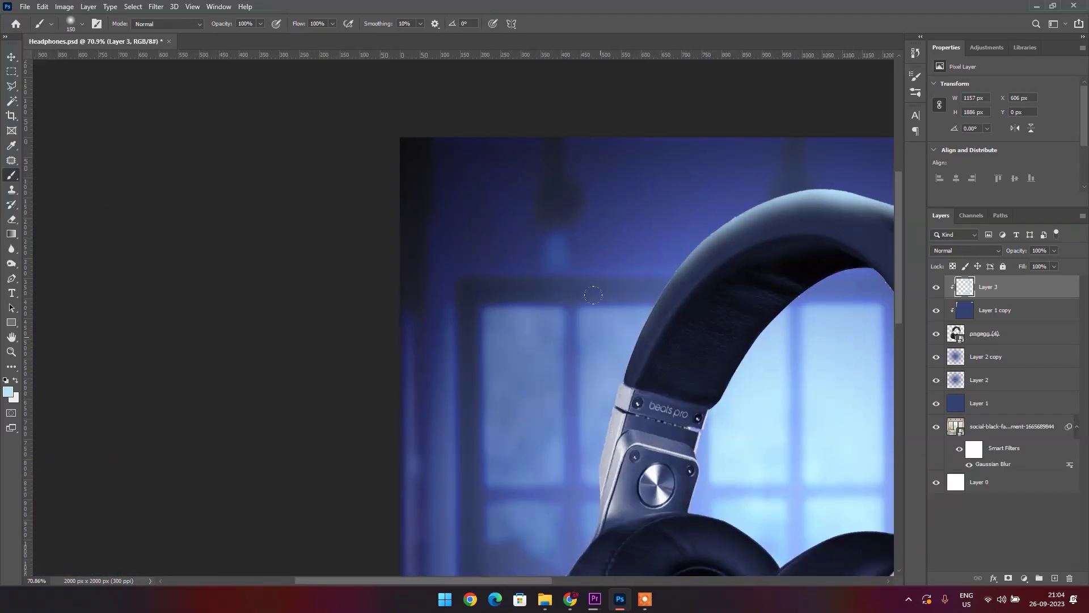
Brush rim light along the left headband, ear cup and bottom rim, then set Layer 3 to Overlay.
mouse_move(672, 266)
mouse_down()
mouse_move(619, 404)
mouse_move(459, 149)
mouse_up()
drag(463, 110, 446, 178)
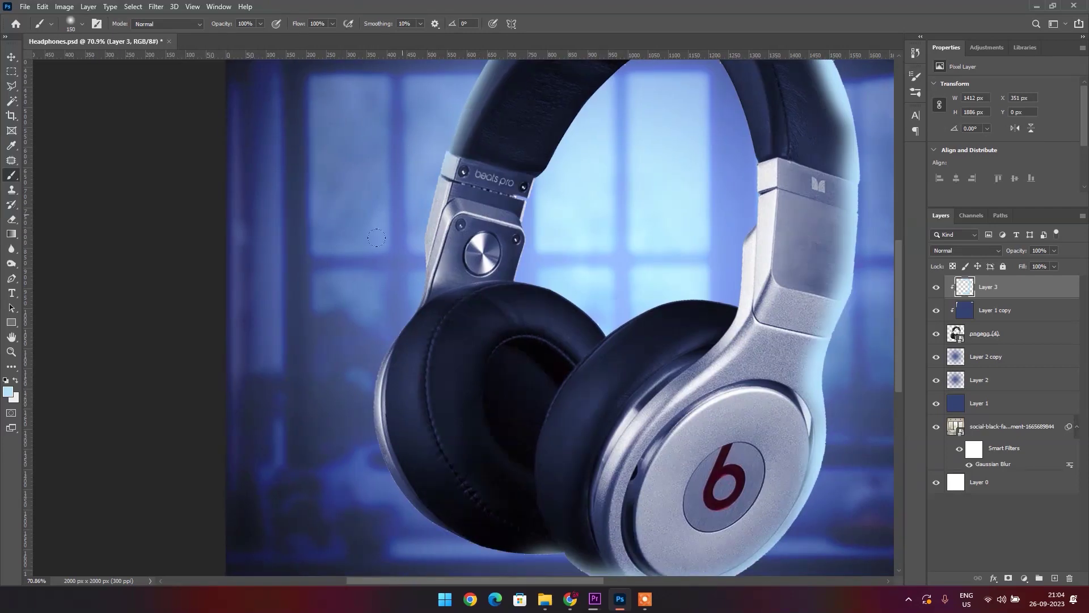
drag(432, 279, 376, 435)
drag(339, 396, 420, 504)
scroll(470, 472, down, 5)
scroll(470, 472, right, 3)
mouse_move(254, 310)
mouse_down()
mouse_move(395, 352)
mouse_move(270, 310)
mouse_up()
scroll(430, 373, up, 2)
scroll(450, 286, up, 2)
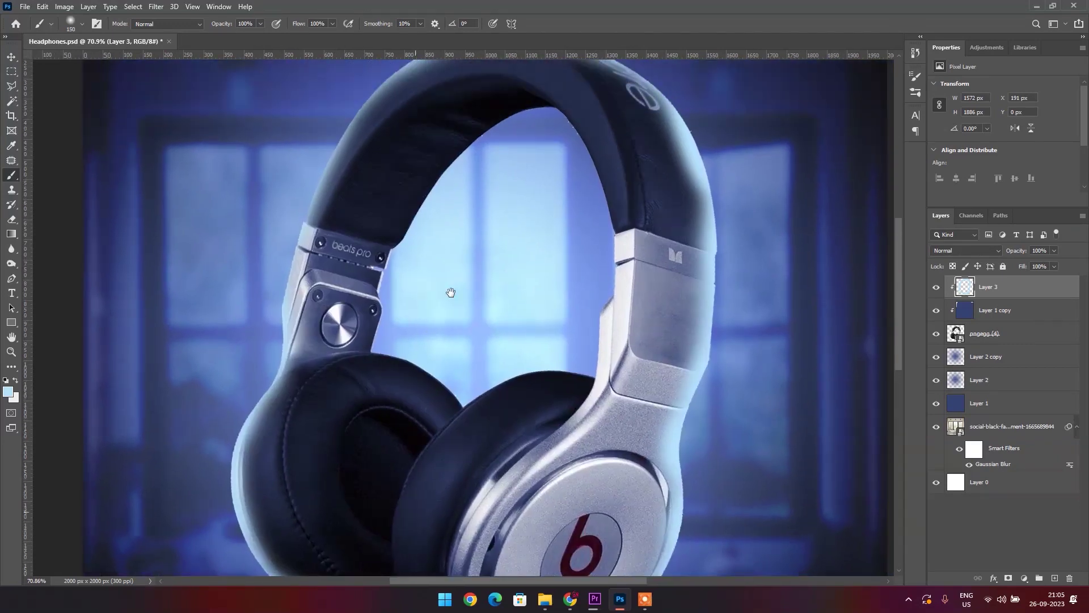
scroll(679, 330, up, 2)
click(964, 250)
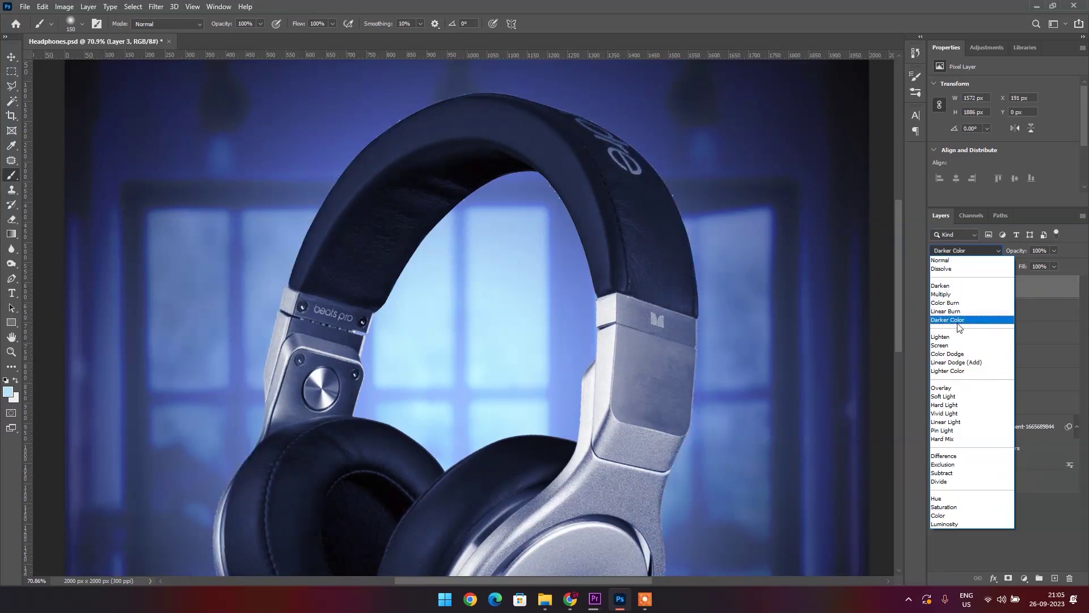
click(962, 388)
Paint glow along the headband slider's left and inner edges.
drag(380, 297, 359, 418)
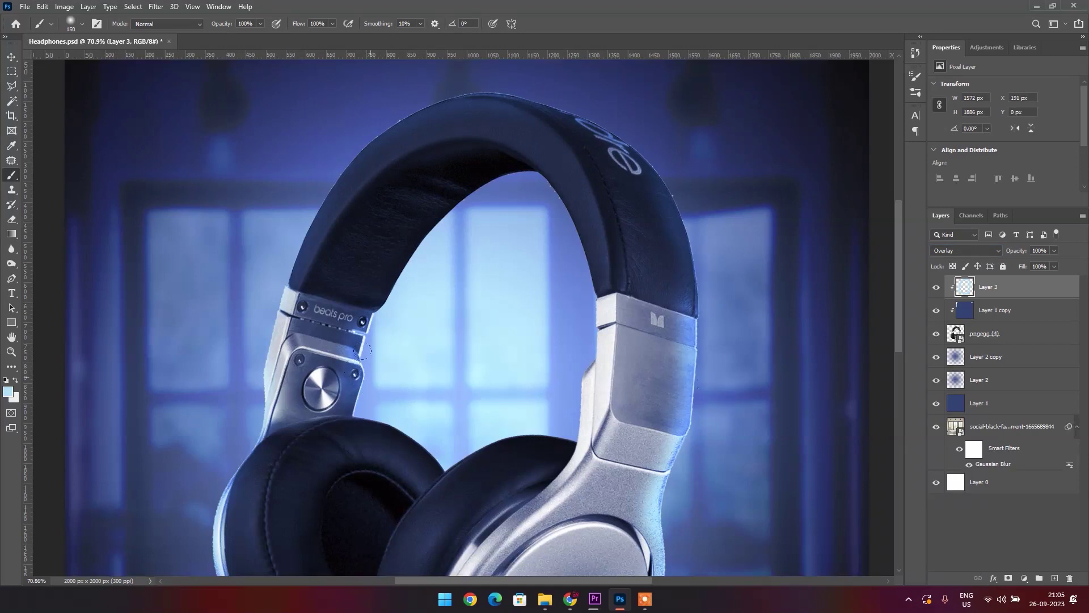
drag(250, 269, 248, 300)
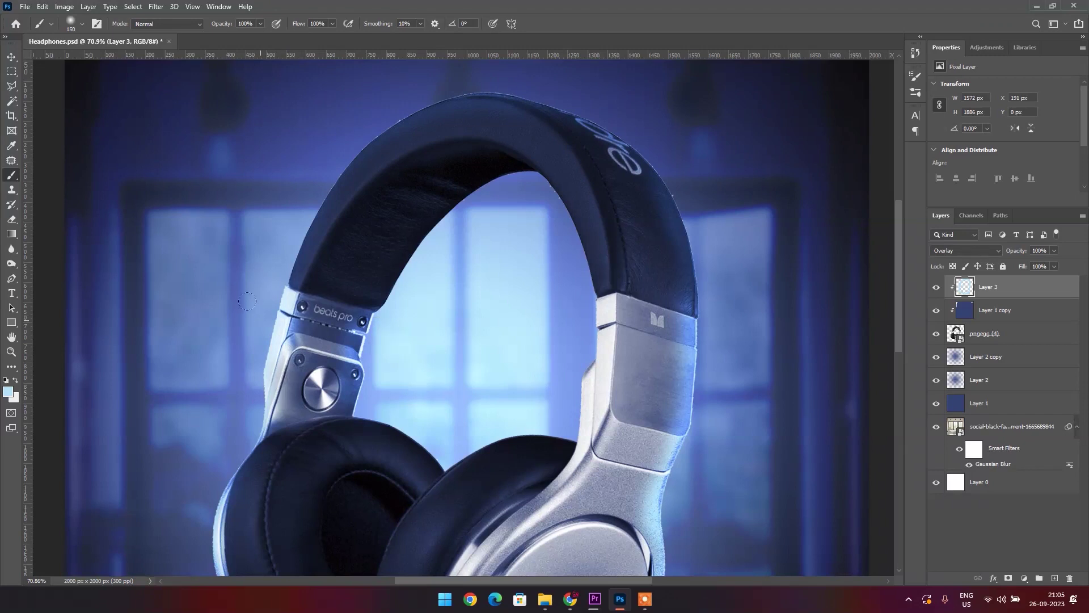
drag(232, 378, 273, 425)
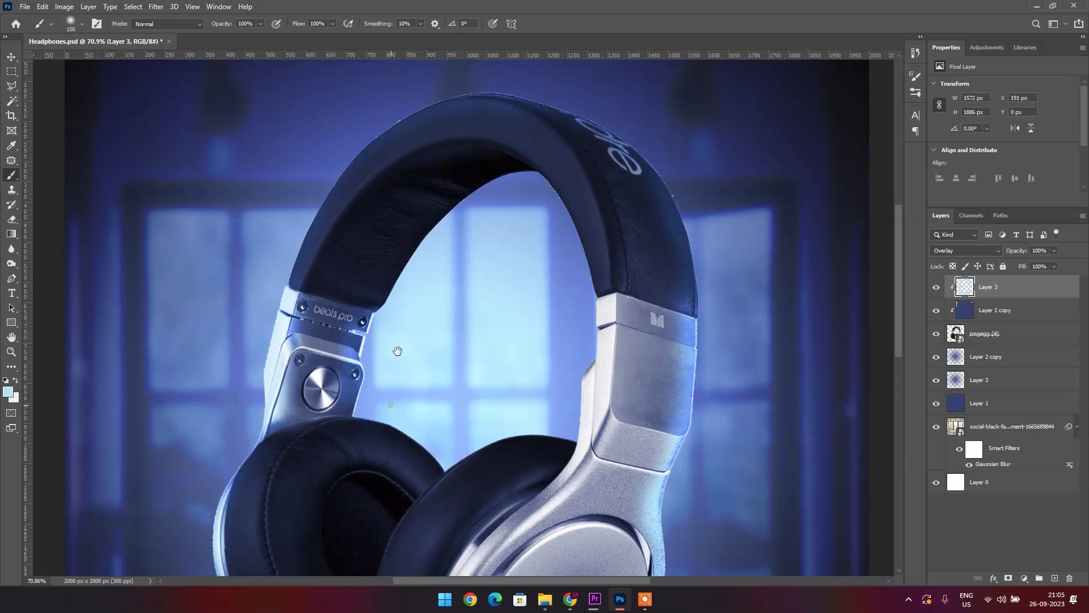
drag(391, 404, 381, 232)
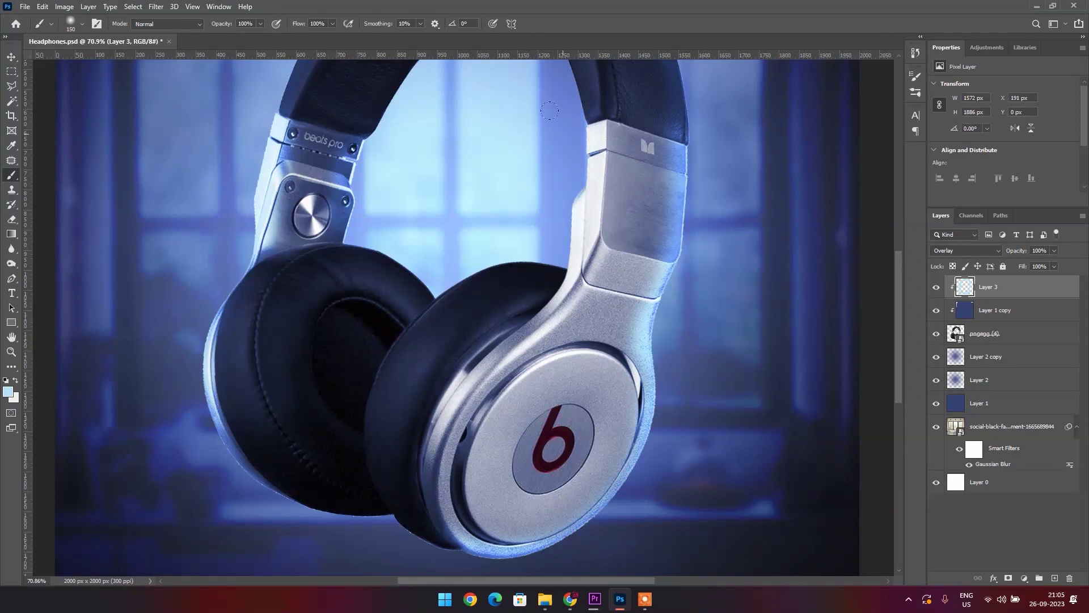
mouse_move(557, 299)
mouse_down()
mouse_move(520, 312)
mouse_move(408, 468)
mouse_move(497, 524)
mouse_move(432, 405)
mouse_up()
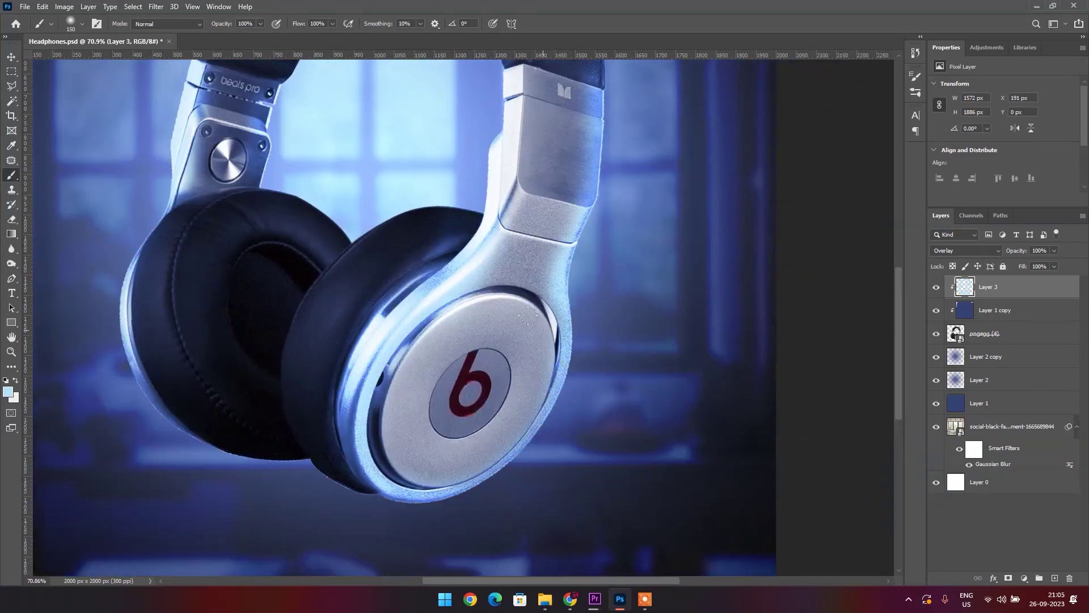
scroll(622, 276, down, 3)
drag(556, 275, 493, 364)
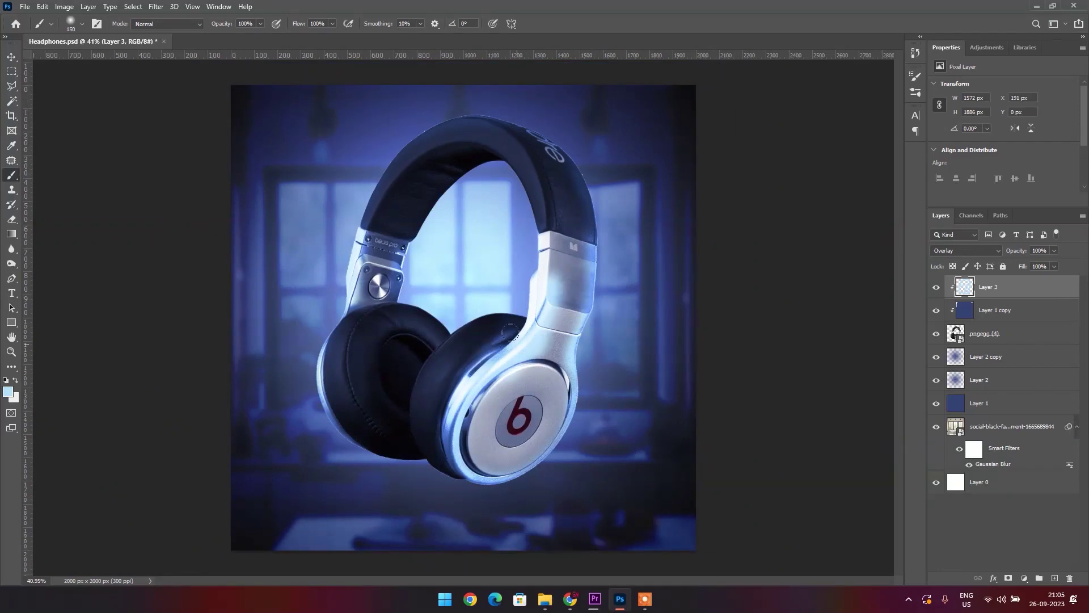
Repaint brighter highlights on the silver slider, hinges, left ear cup and inner headband.
drag(554, 247, 619, 257)
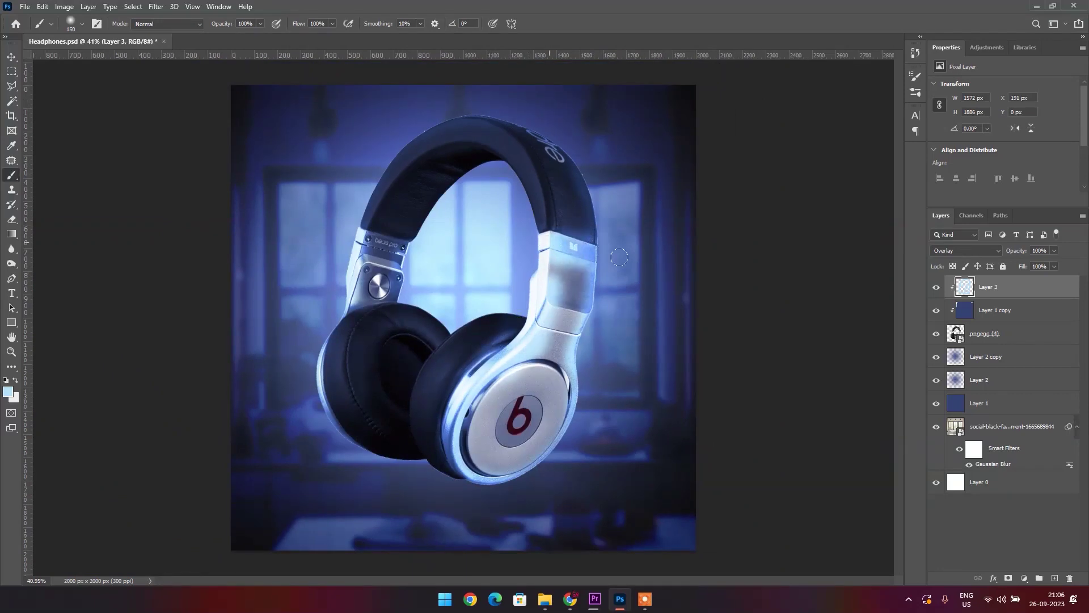
key(ctrl+z)
mouse_move(534, 250)
mouse_down()
mouse_move(611, 263)
mouse_move(551, 341)
mouse_up()
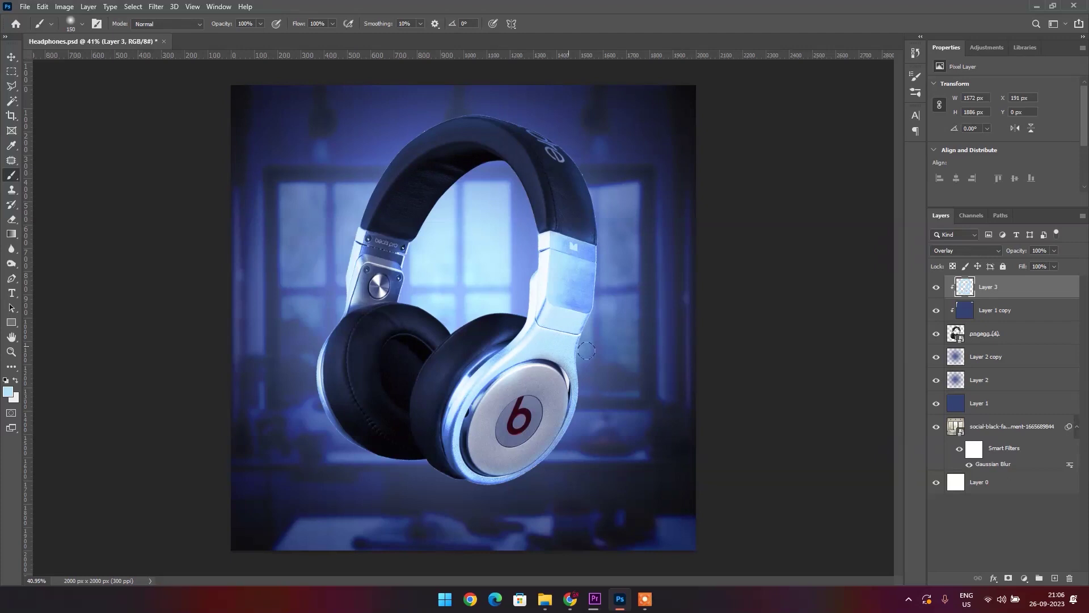
drag(578, 383, 582, 363)
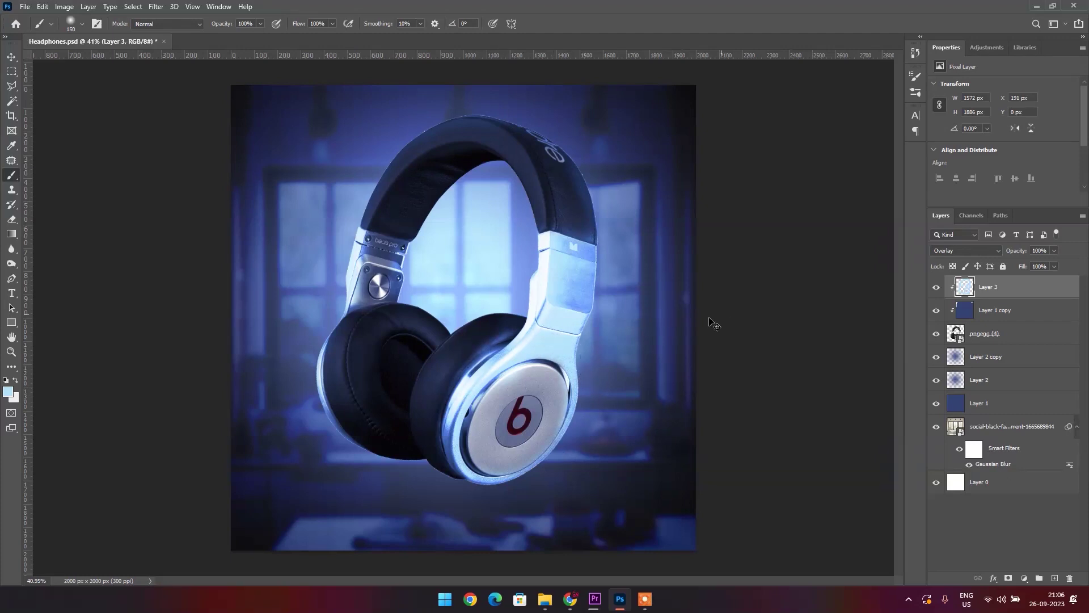
key(ctrl+z)
drag(549, 243, 534, 274)
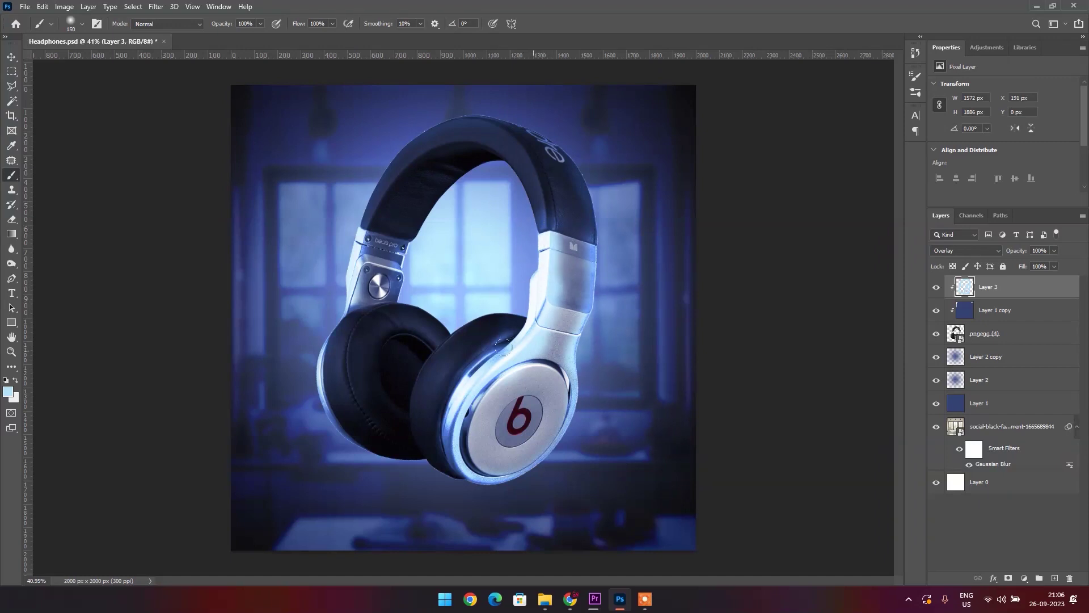
drag(597, 265, 589, 335)
drag(404, 233, 395, 280)
drag(366, 222, 359, 296)
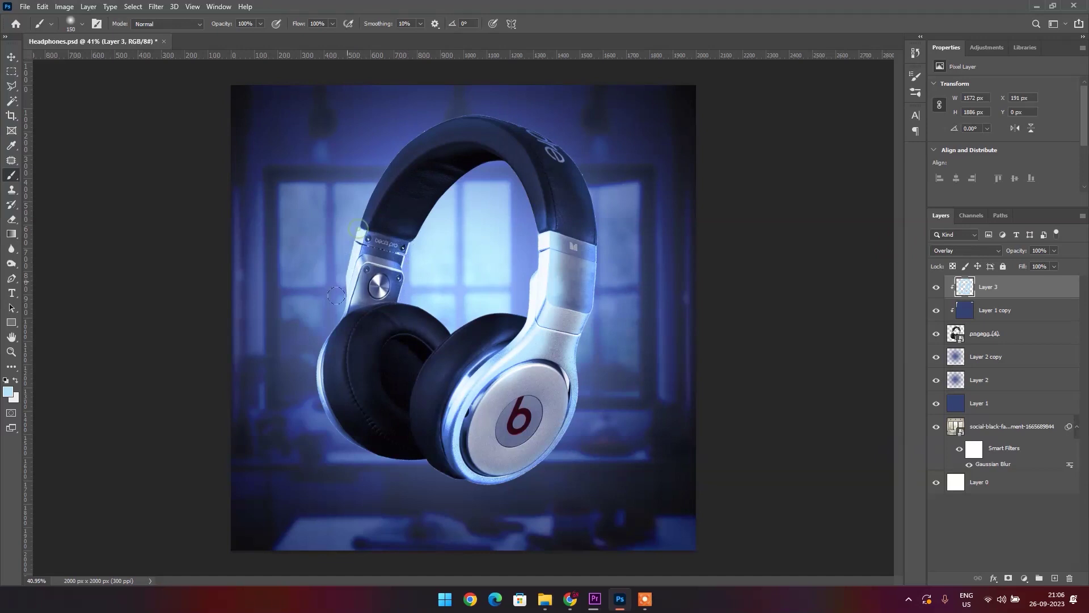
drag(310, 328, 305, 399)
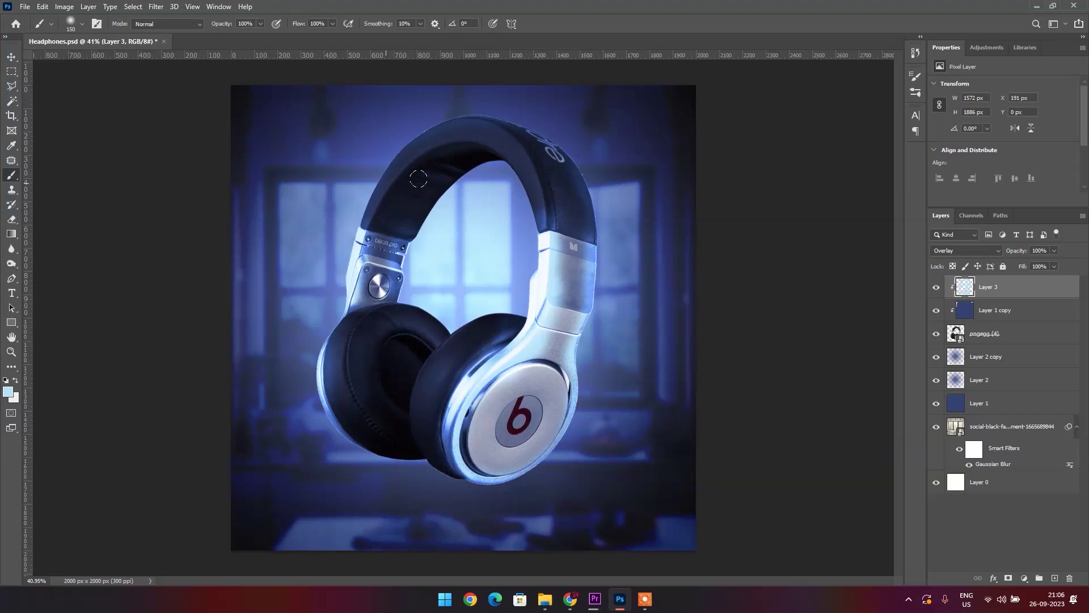
drag(499, 153, 448, 185)
Select the pngegg (4) headphones layer and choose the Dodge Tool.
right_click(13, 177)
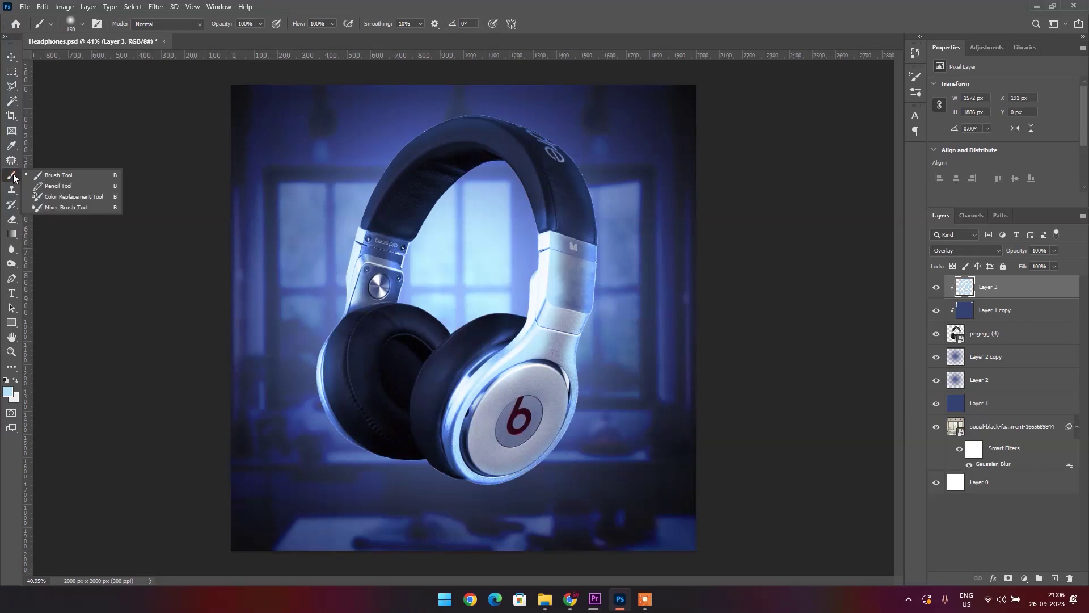
right_click(14, 265)
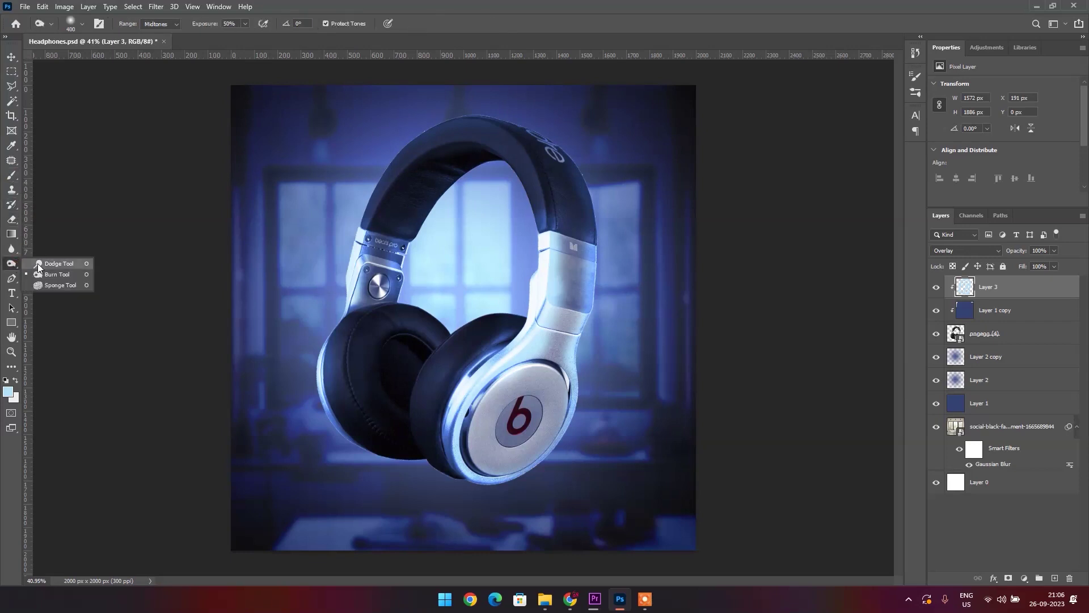
click(40, 264)
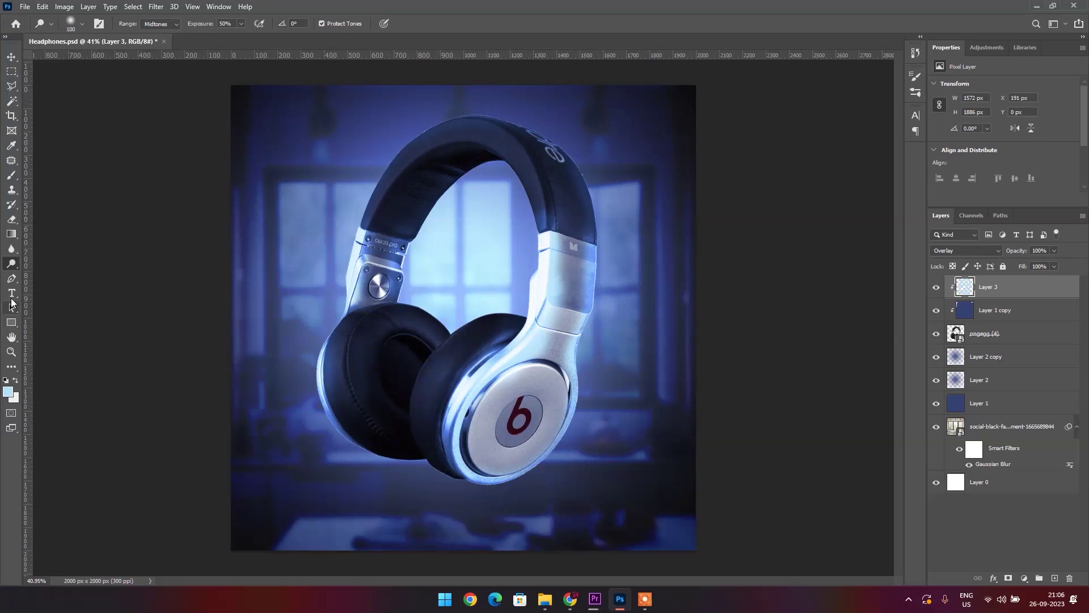
key(shift+o)
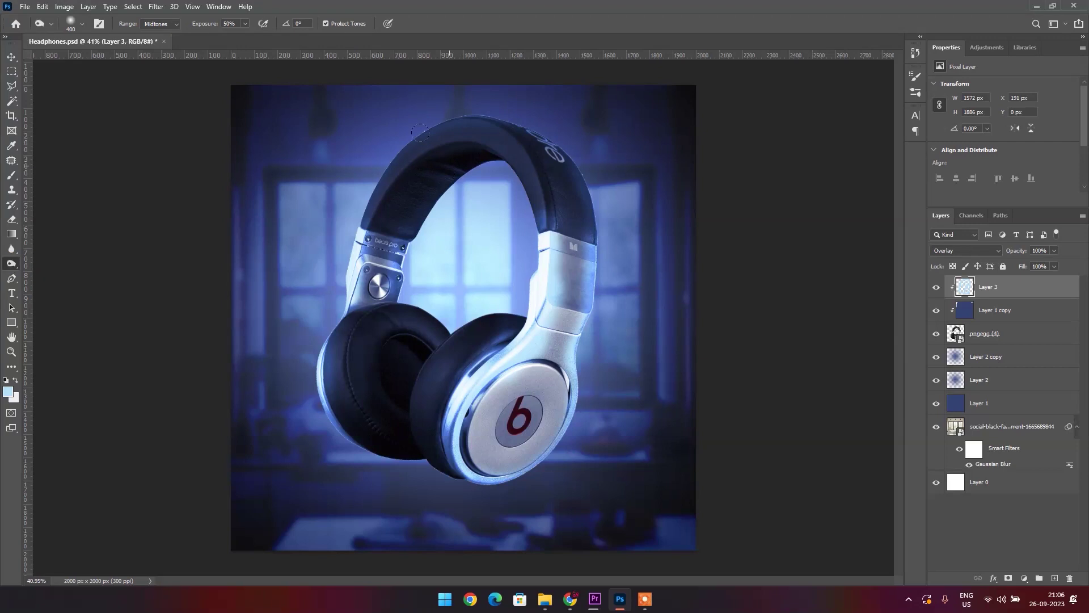
click(1002, 318)
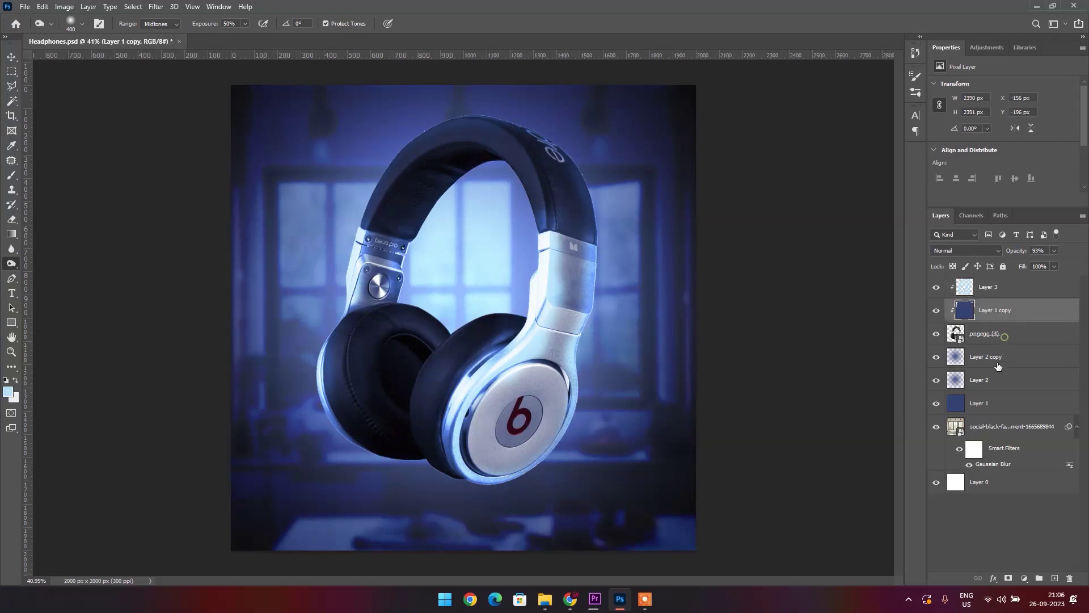
click(1004, 335)
right_click(11, 262)
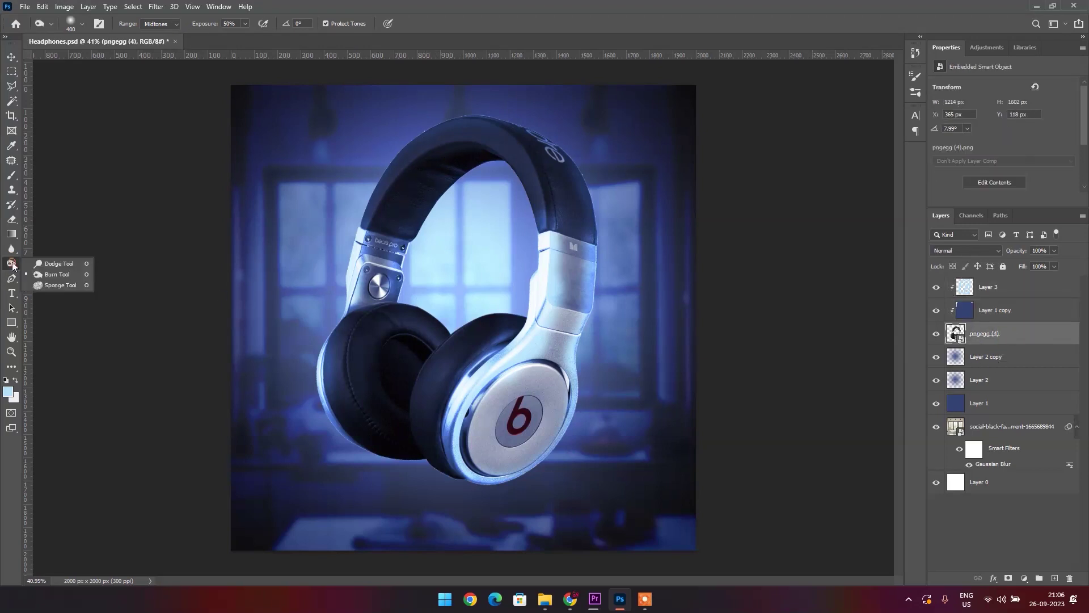
click(43, 262)
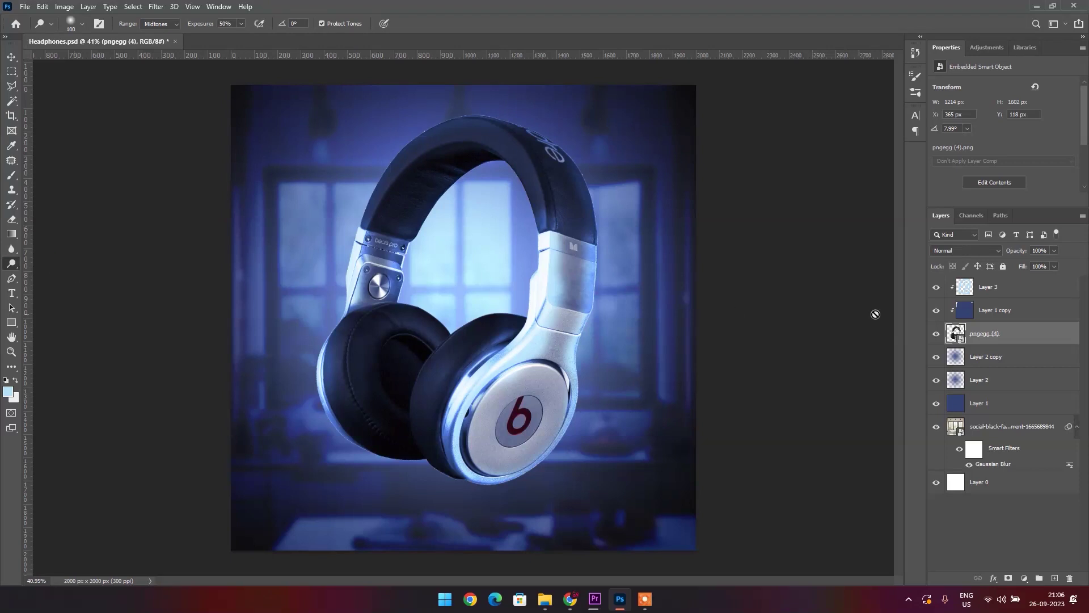
Rasterize the headphones layer and dodge the headband, hinges and ear-cup silver plate.
right_click(1004, 336)
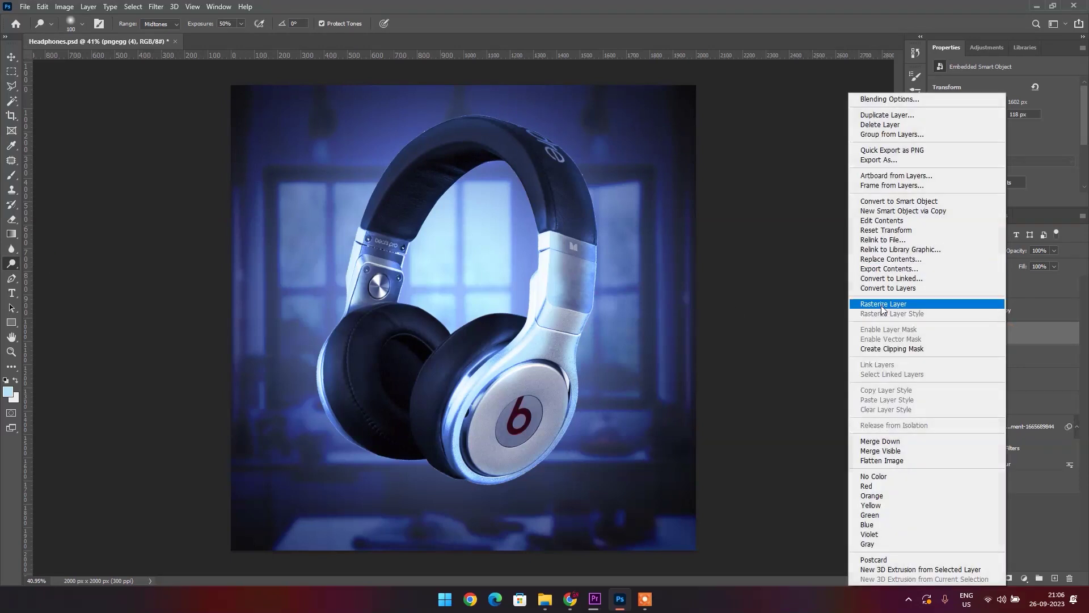
click(885, 308)
drag(399, 217, 392, 181)
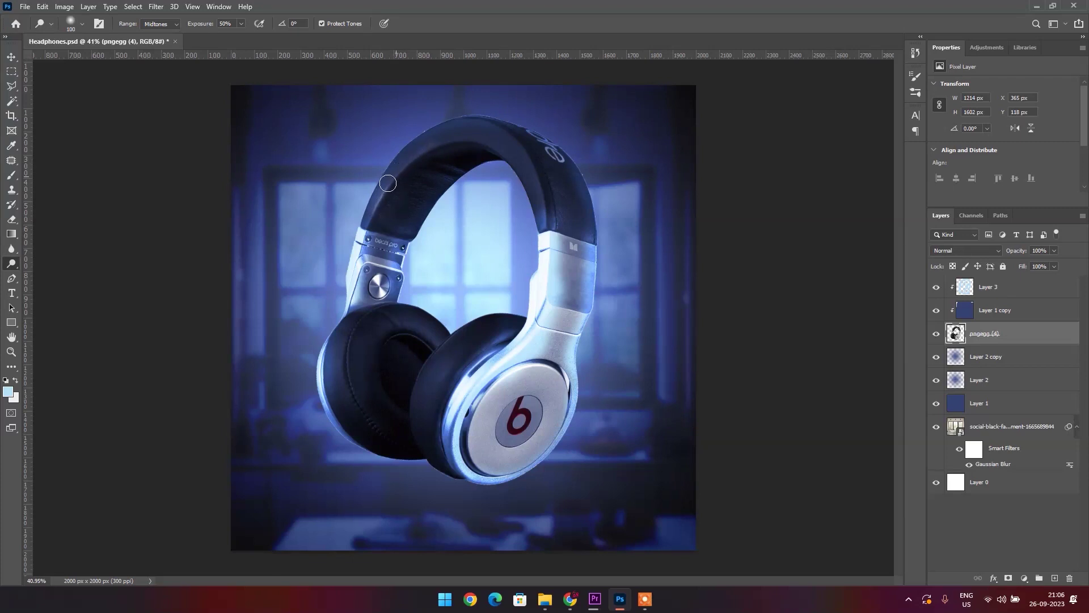
mouse_move(462, 148)
mouse_down()
mouse_move(559, 227)
mouse_move(448, 136)
mouse_move(386, 232)
mouse_up()
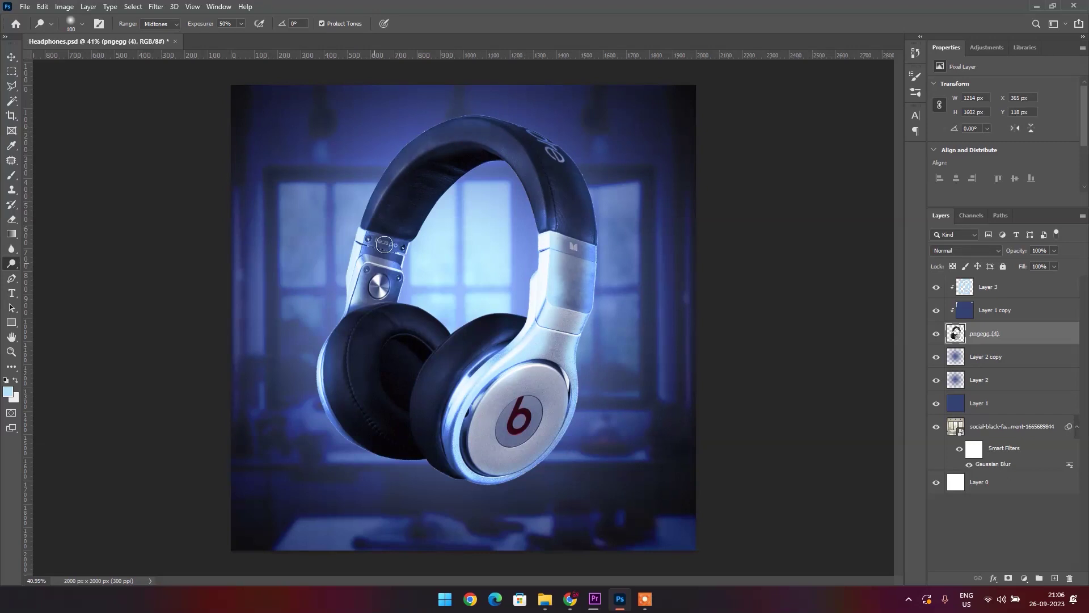
mouse_move(372, 269)
mouse_down()
mouse_move(381, 287)
mouse_move(390, 257)
mouse_up()
drag(548, 265, 574, 284)
mouse_move(563, 370)
mouse_down()
mouse_move(506, 415)
mouse_move(510, 439)
mouse_up()
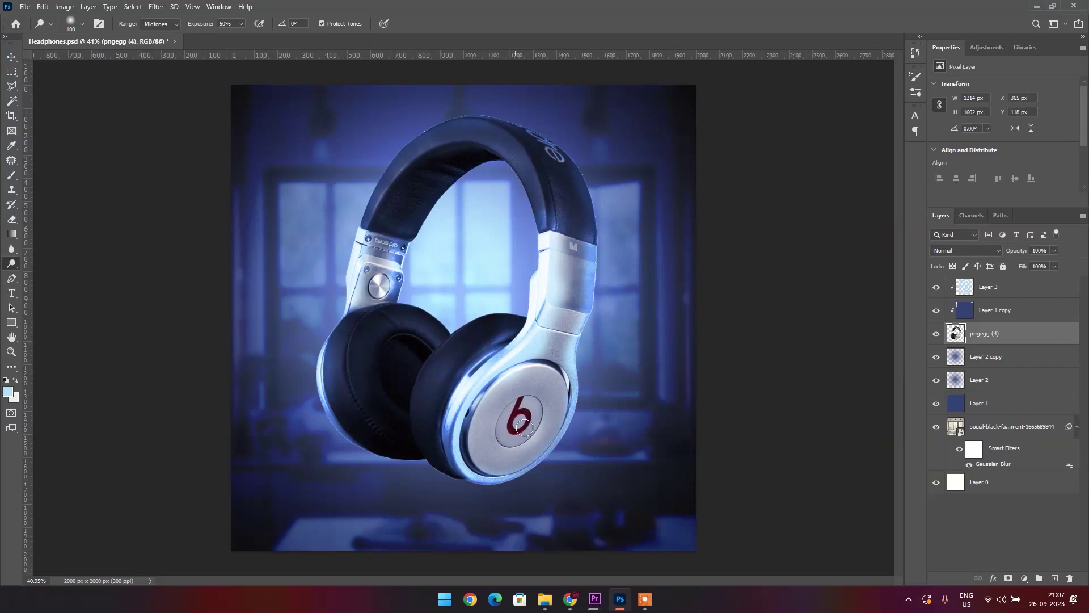
Burn the right side of the ear-cup plate, undo the last stroke, and fit the image in view.
right_click(11, 266)
click(56, 274)
scroll(448, 381, up, 5)
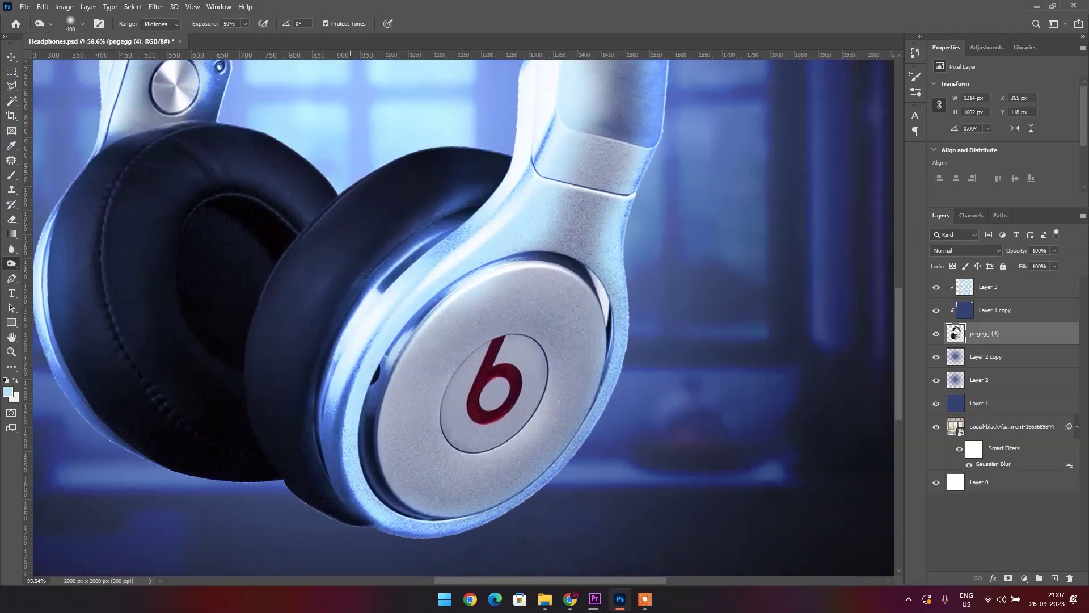
mouse_move(534, 228)
mouse_down()
mouse_move(453, 452)
mouse_move(458, 216)
mouse_move(508, 210)
mouse_move(568, 295)
mouse_up()
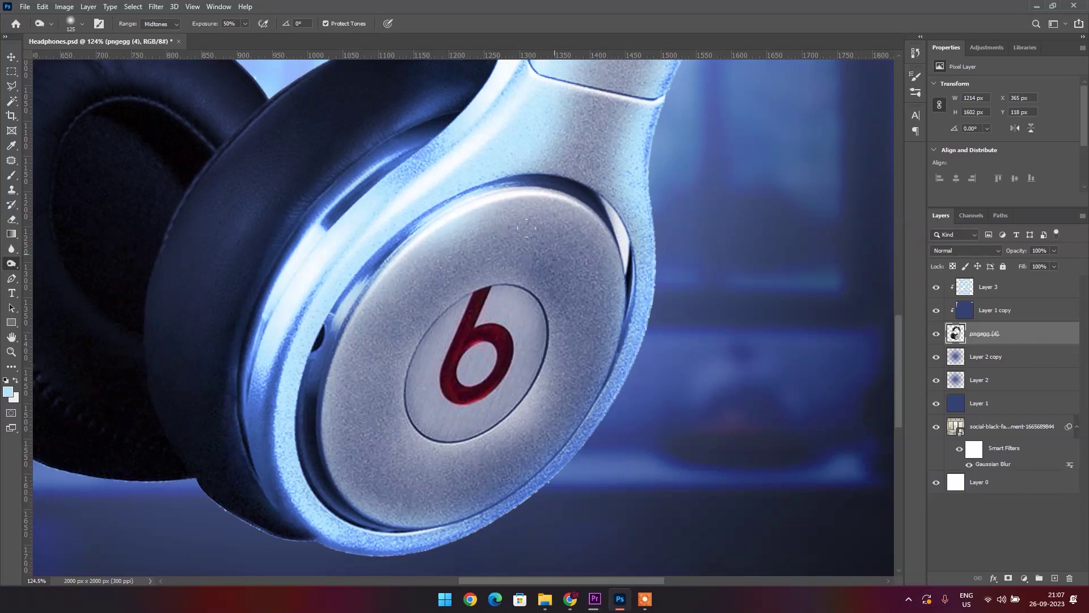
drag(526, 228, 555, 394)
key(ctrl+z)
key(ctrl+0)
key(v)
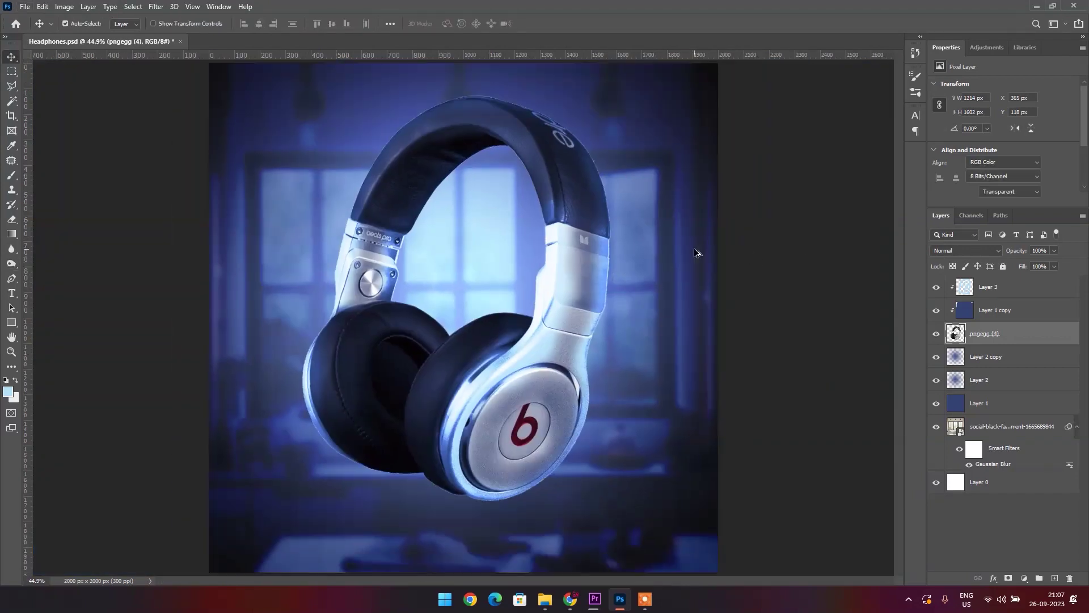
scroll(697, 253, down, 2)
click(676, 256)
scroll(613, 274, up, 1)
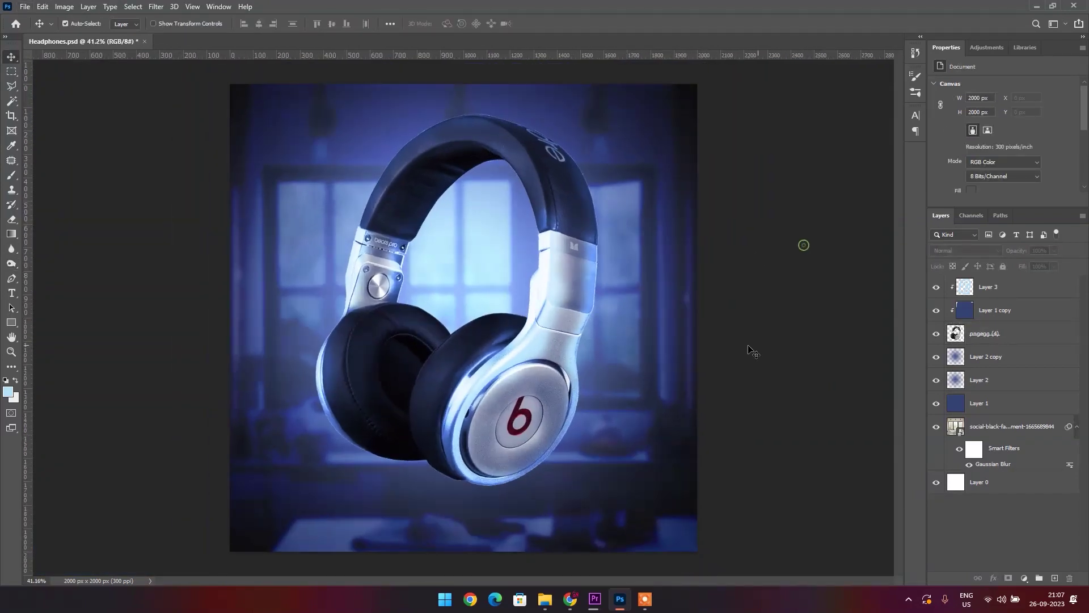
Duplicate the Layer 2 copy glow layer to strengthen the background glow, comparing it on and off.
click(588, 348)
key(ctrl+j)
scroll(736, 219, down, 1)
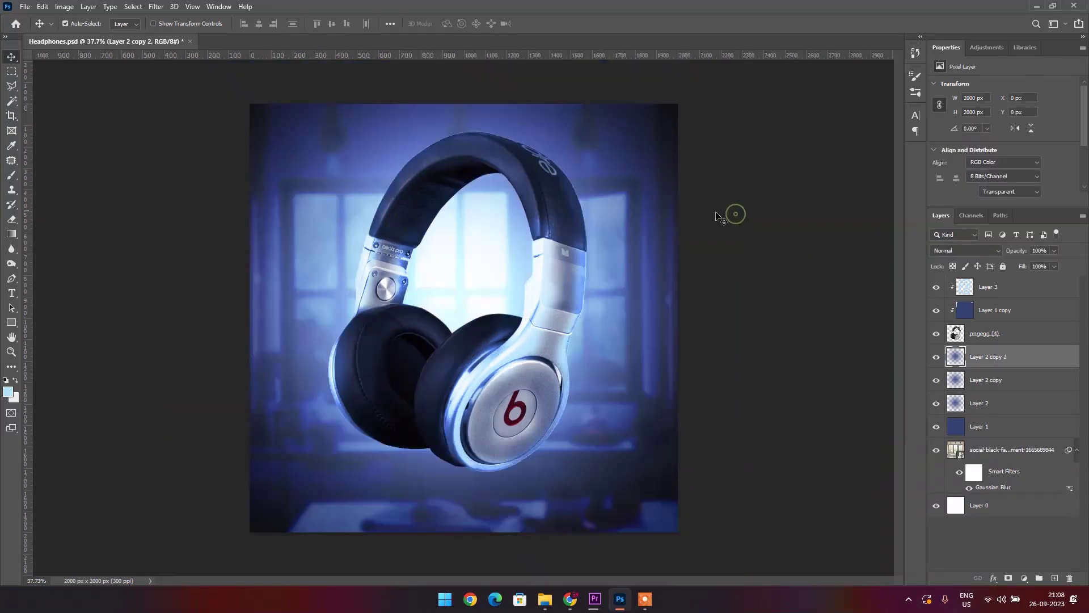
click(735, 214)
scroll(690, 223, down, 2)
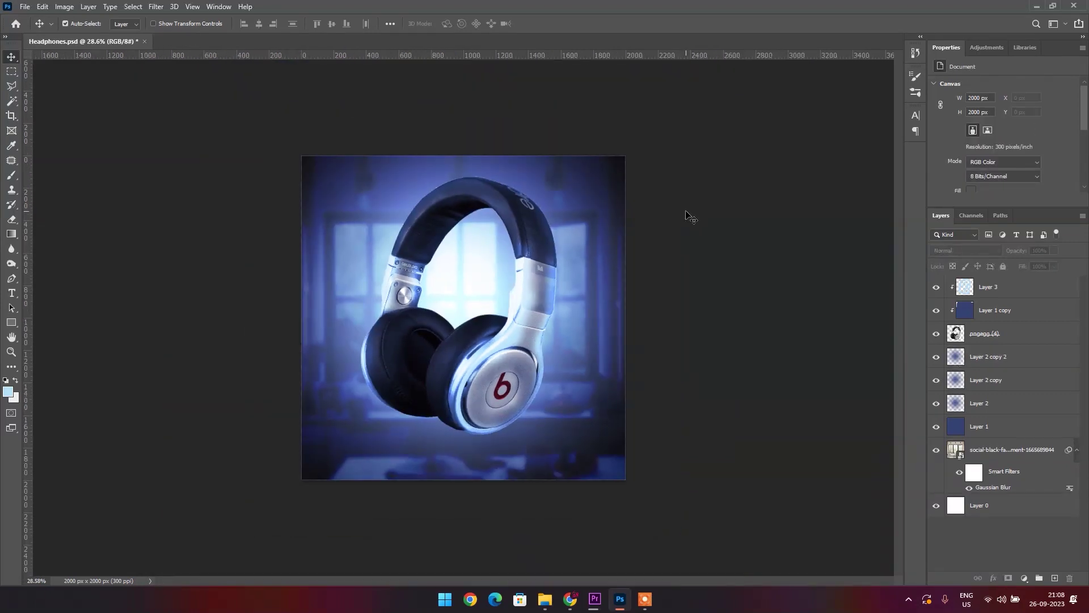
click(937, 380)
click(936, 381)
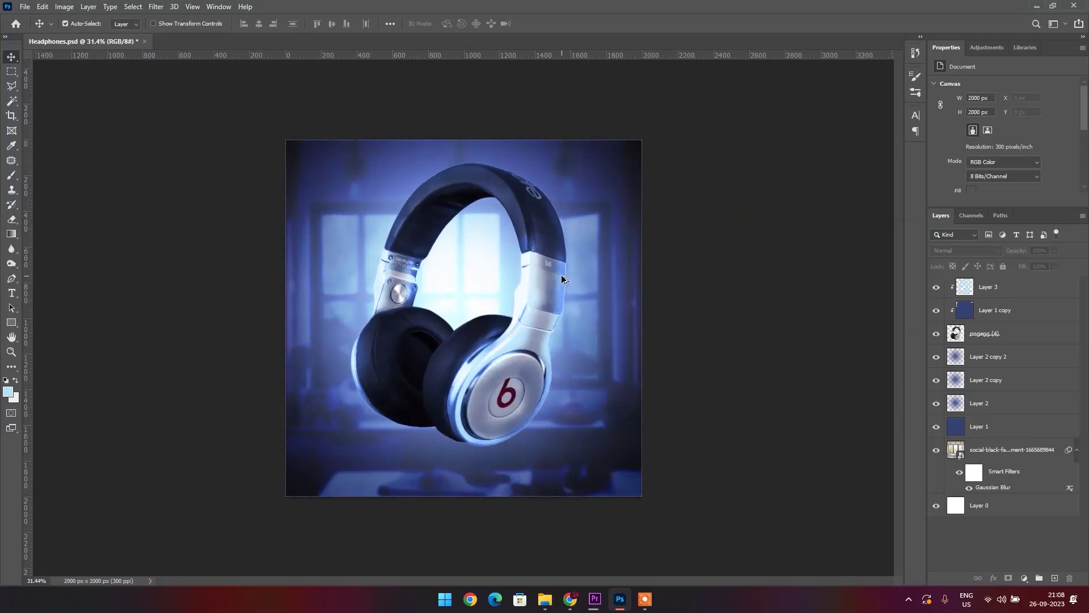
scroll(560, 275, up, 1)
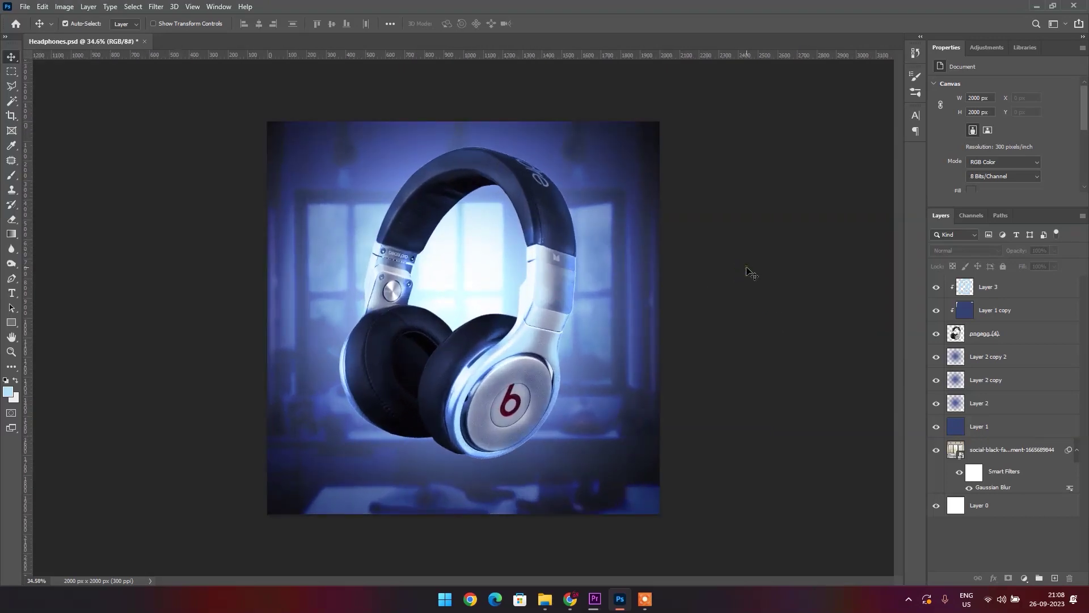
scroll(711, 267, down, 1)
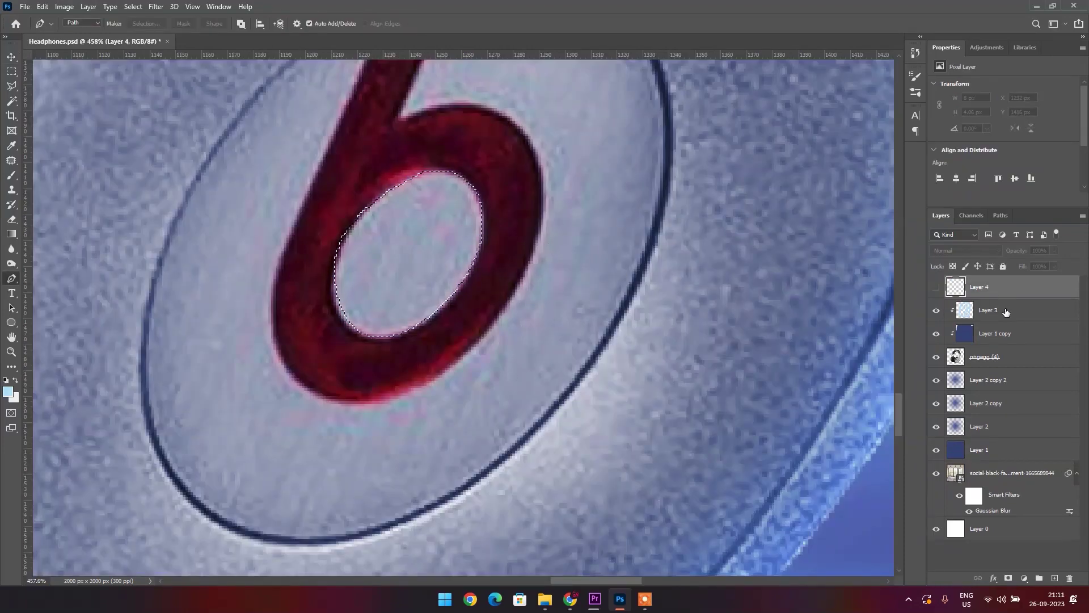
Show the blue fill layer over the red 'b' logo, clearing it from the logo's inner hole.
click(1002, 310)
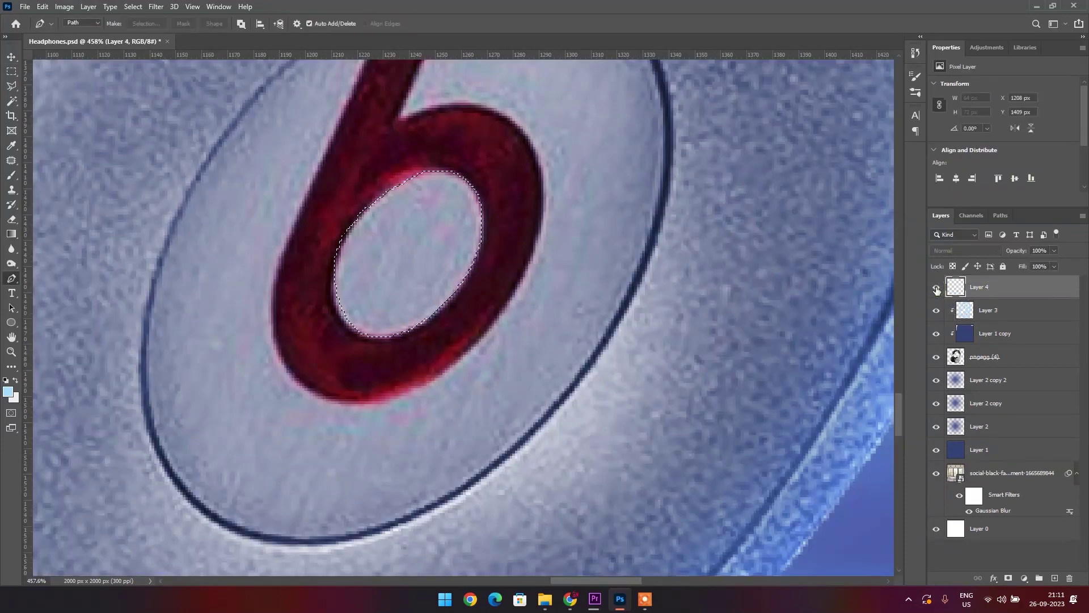
click(937, 288)
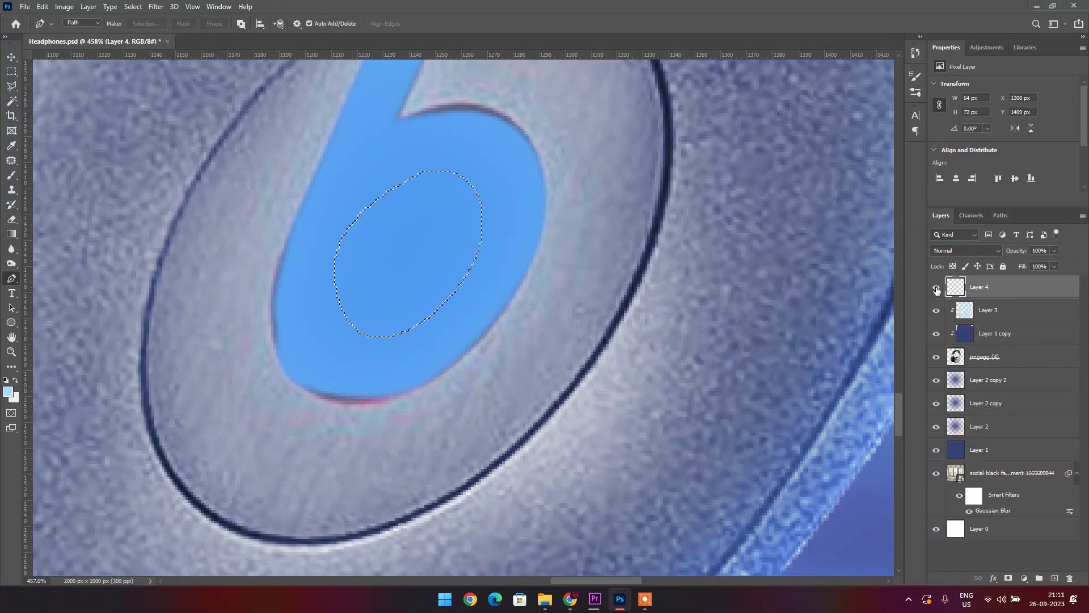
key(Delete)
key(ctrl+d)
key(ctrl+0)
key(v)
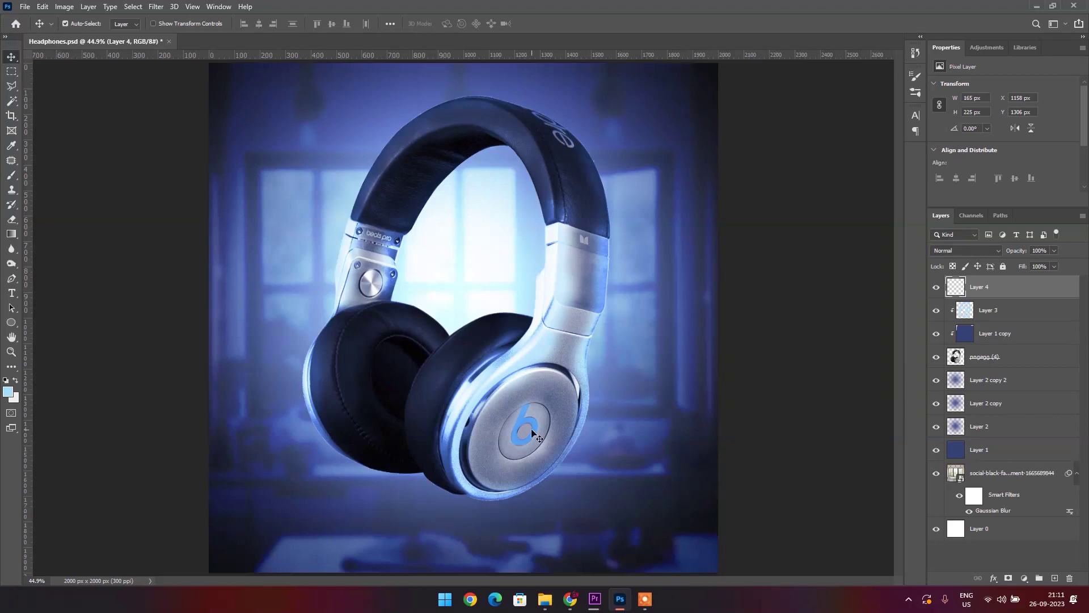
Add a white (ffffff) Color Overlay effect to Layer 4's logo.
click(995, 577)
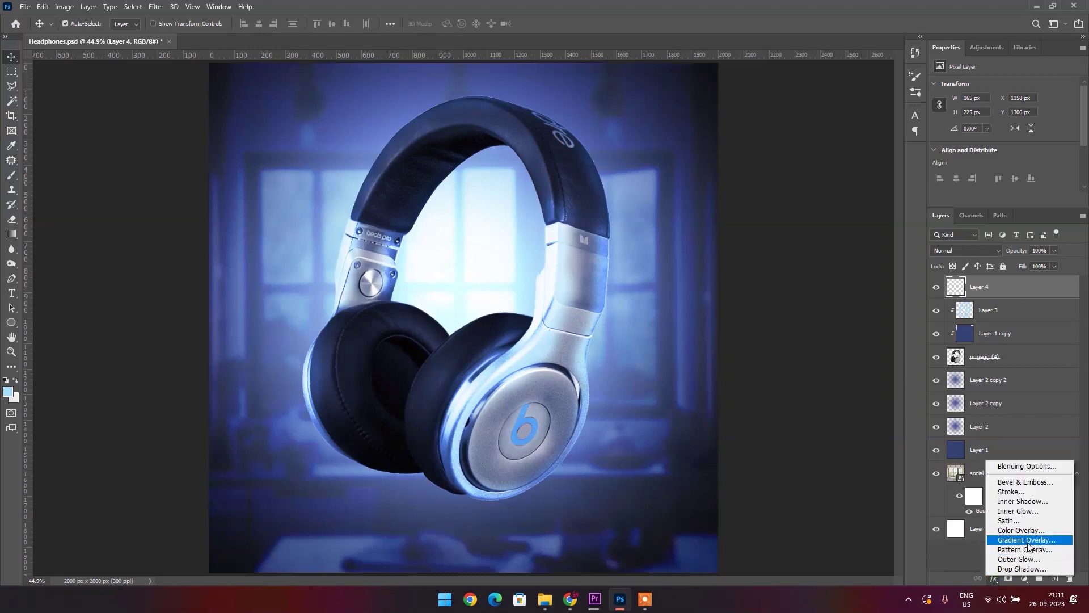
click(1026, 533)
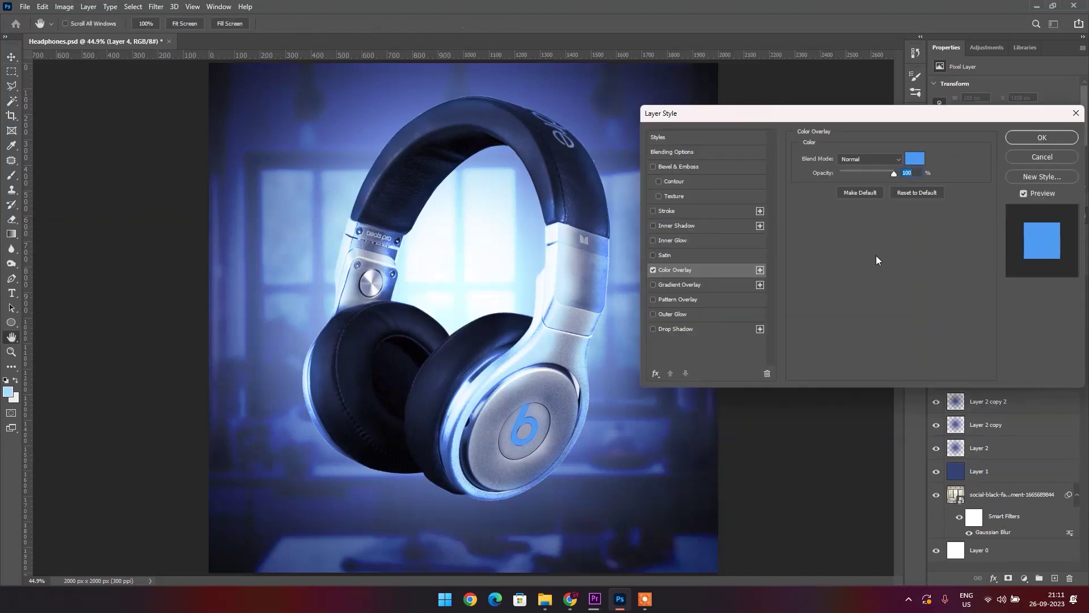
click(915, 158)
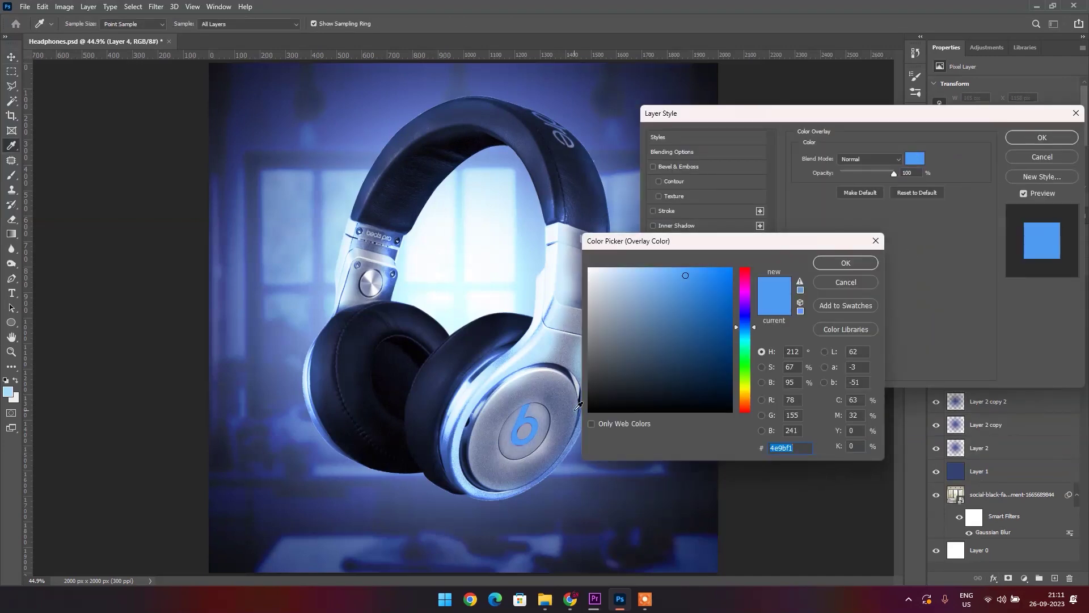
text(ffffff)
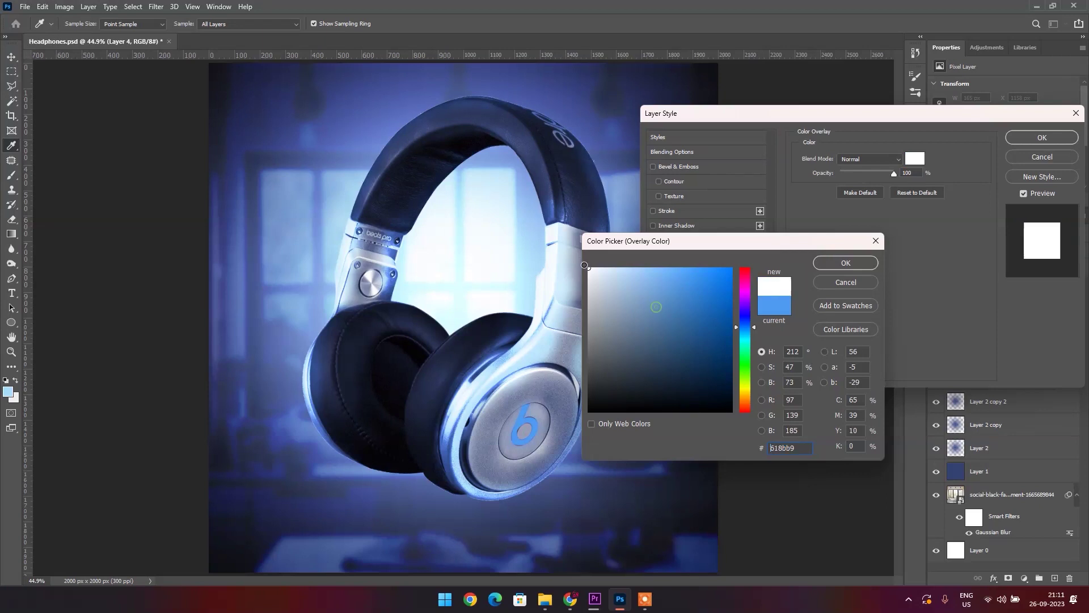
click(824, 266)
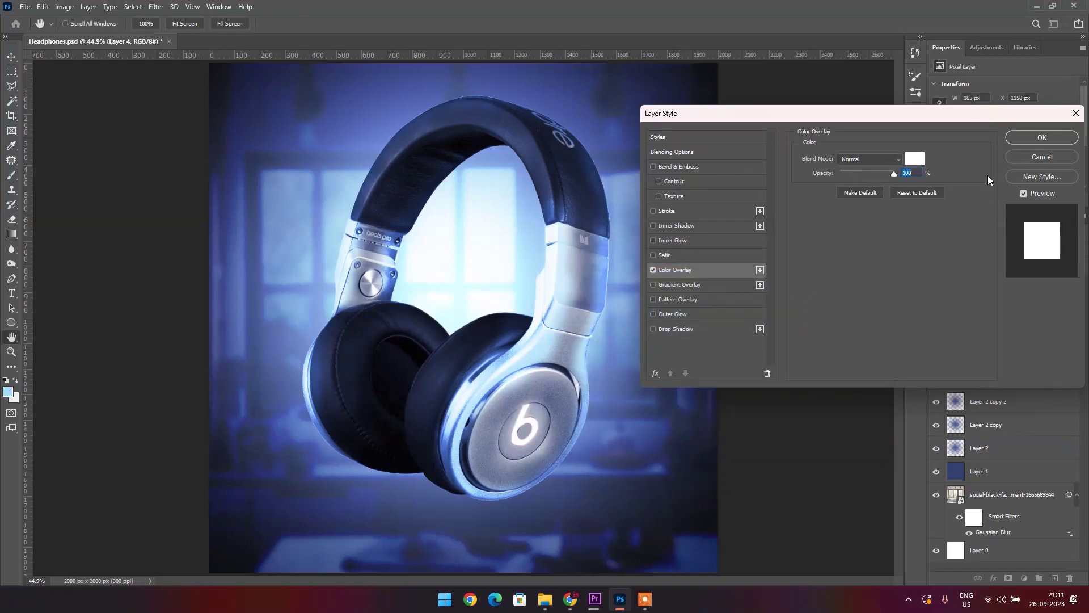
click(1028, 142)
Soften Layer 4 with a 0.9 px Gaussian Blur.
click(158, 7)
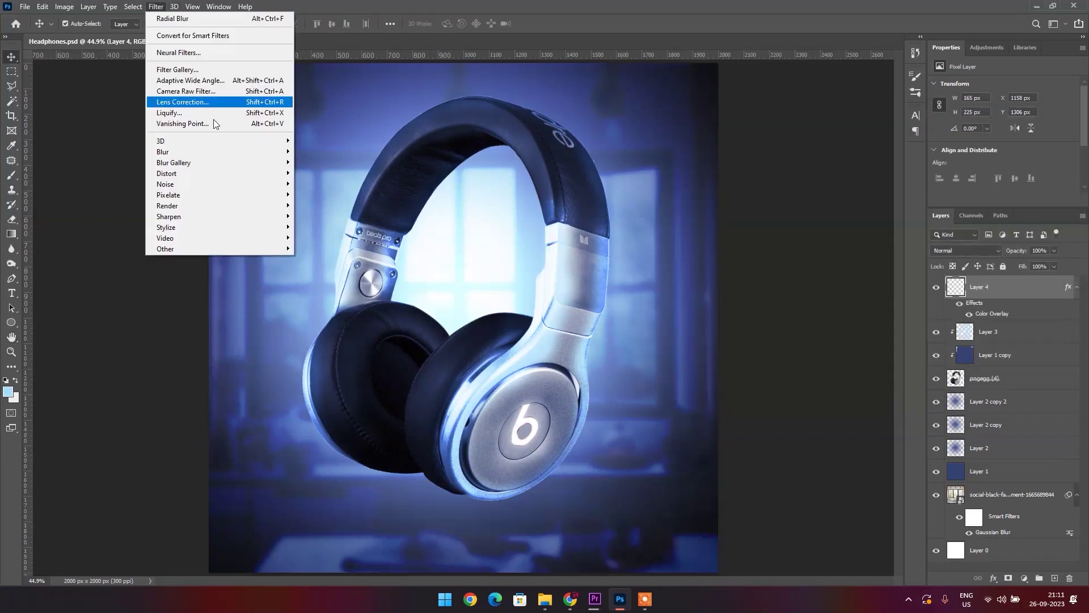
mouse_move(163, 151)
click(317, 195)
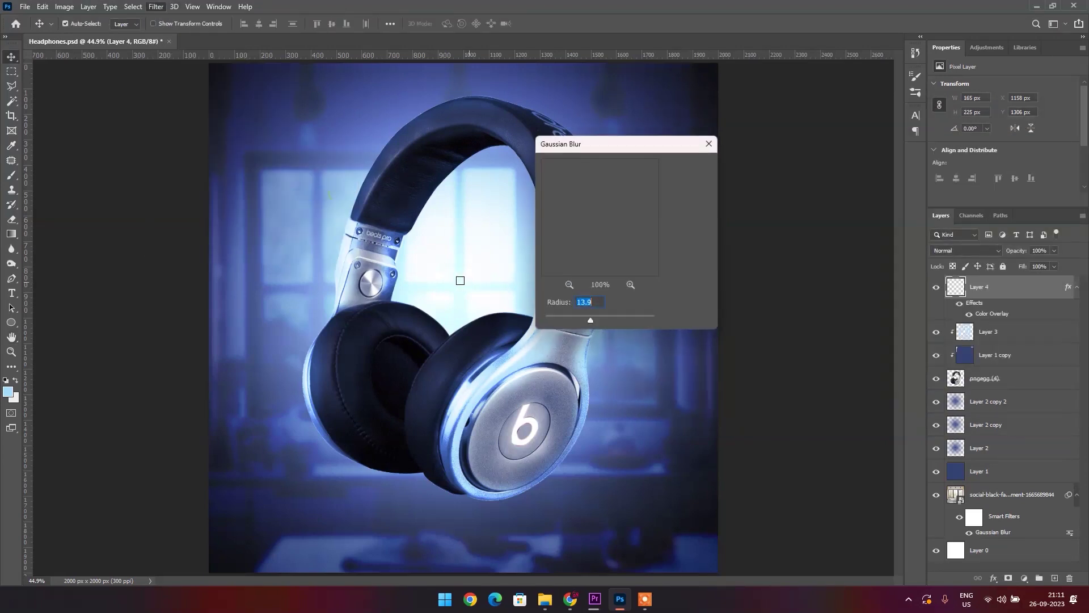
drag(589, 320, 574, 320)
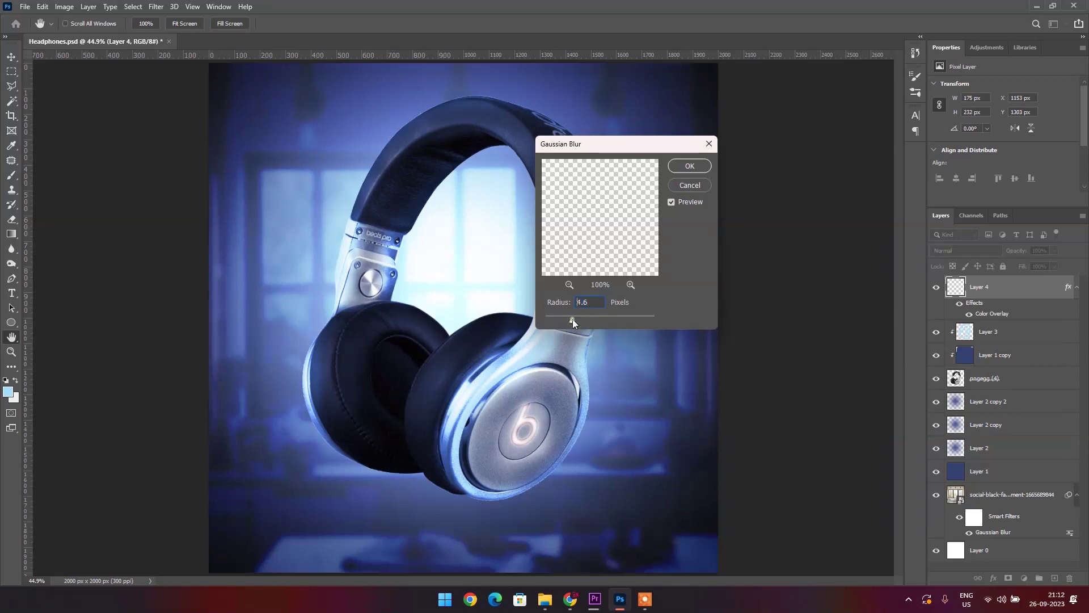
drag(562, 321, 550, 320)
click(695, 169)
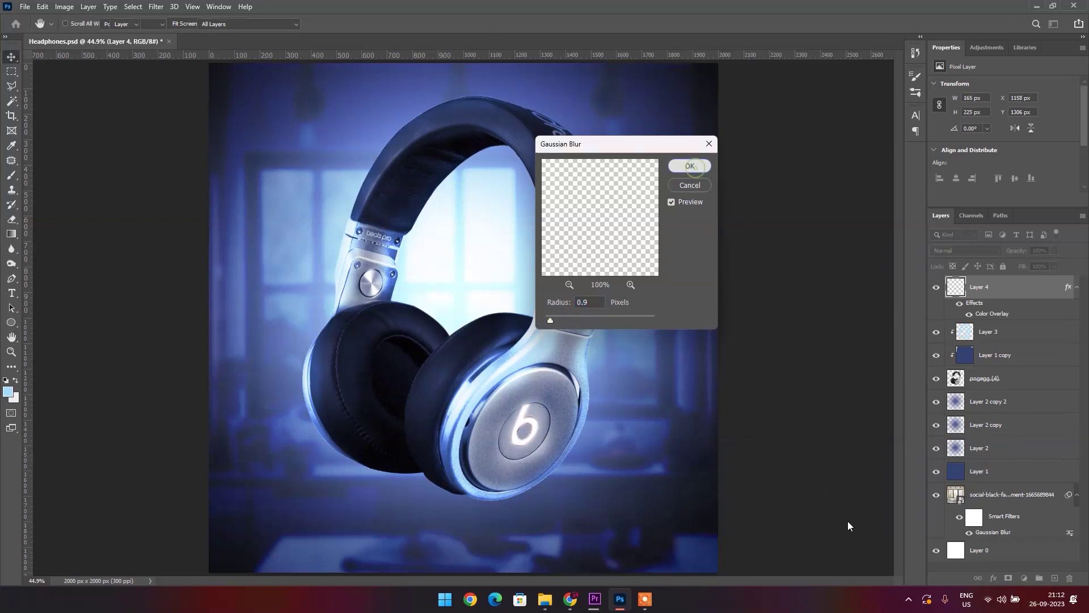
click(993, 577)
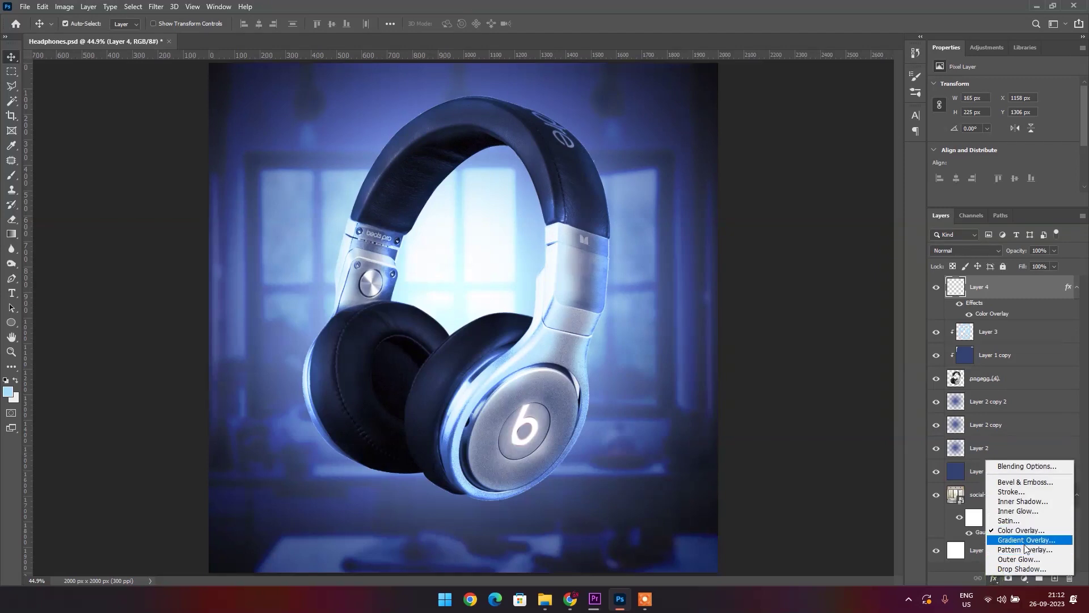
Give Layer 4 a white Outer Glow sized 38 px.
click(1020, 562)
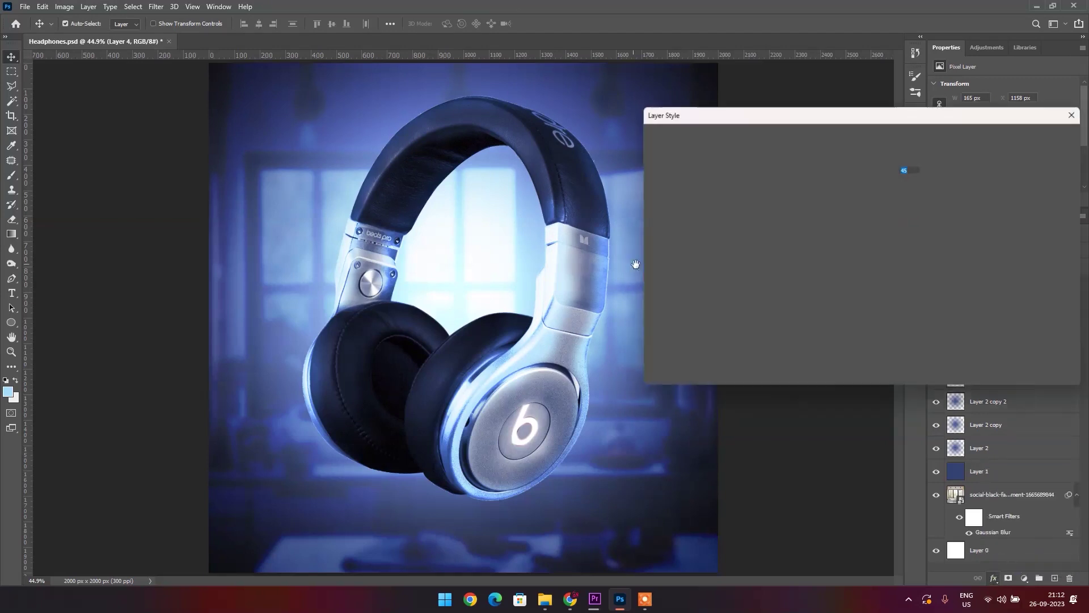
click(828, 198)
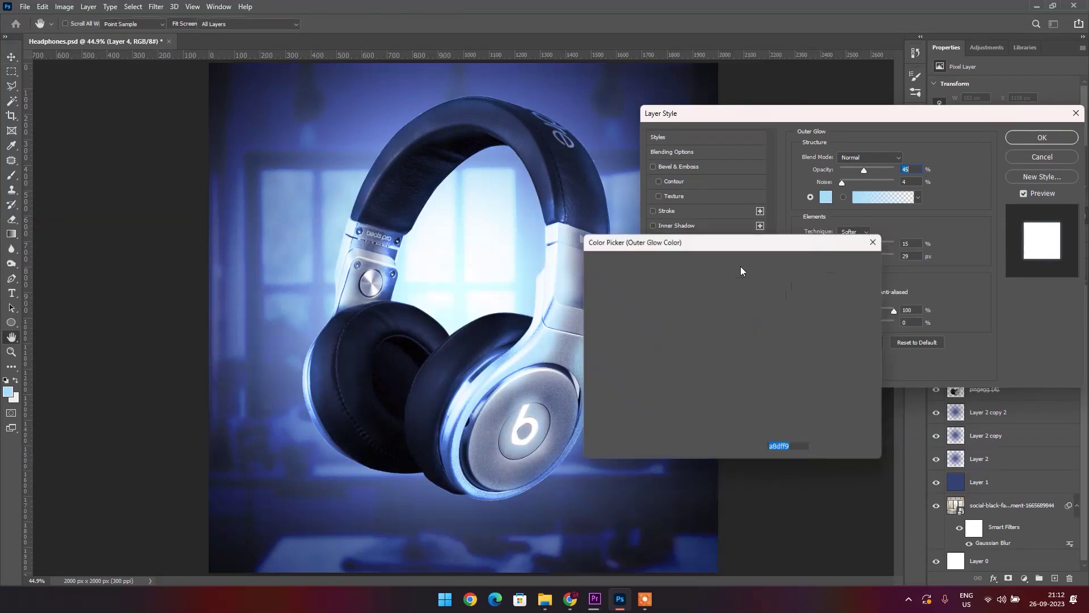
drag(603, 286, 586, 269)
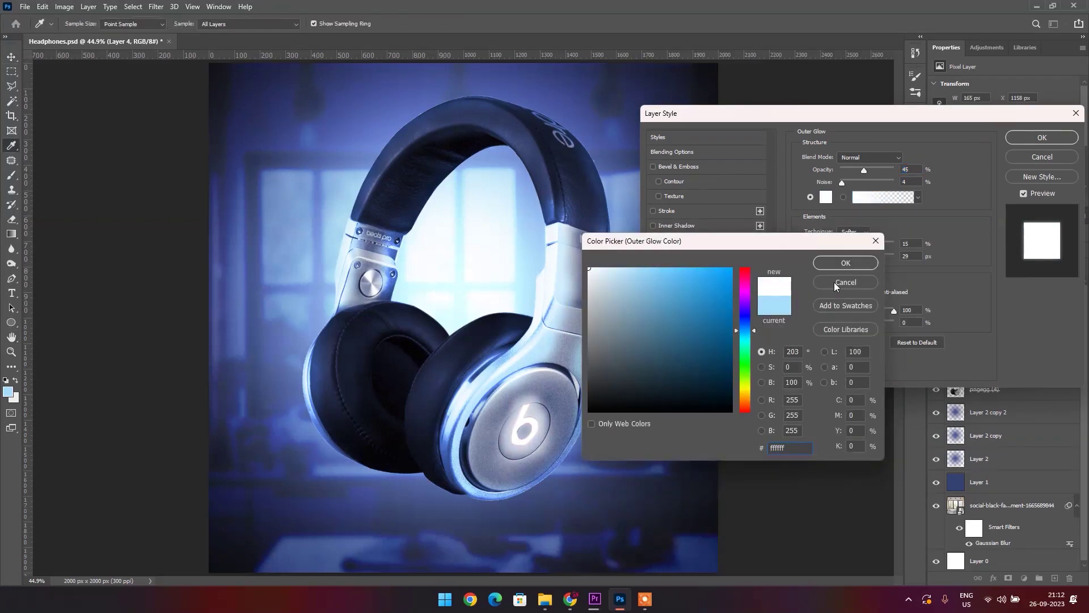
click(854, 265)
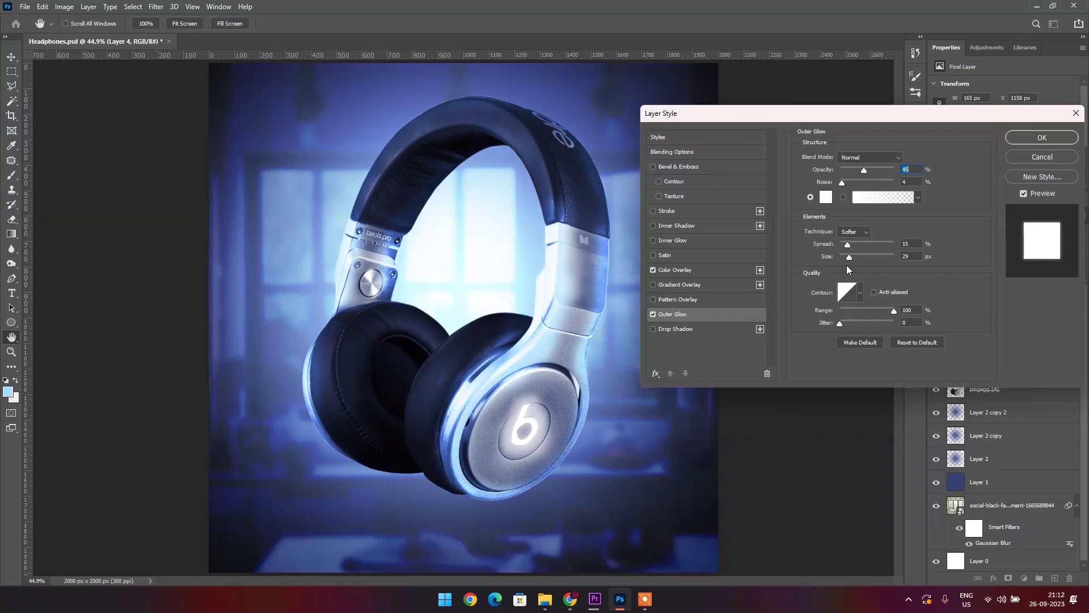
click(841, 244)
drag(860, 255, 852, 255)
Add a pale blue (cbeeff) Inner Glow of size 73 and apply the layer style.
click(702, 240)
click(826, 197)
drag(668, 267, 617, 267)
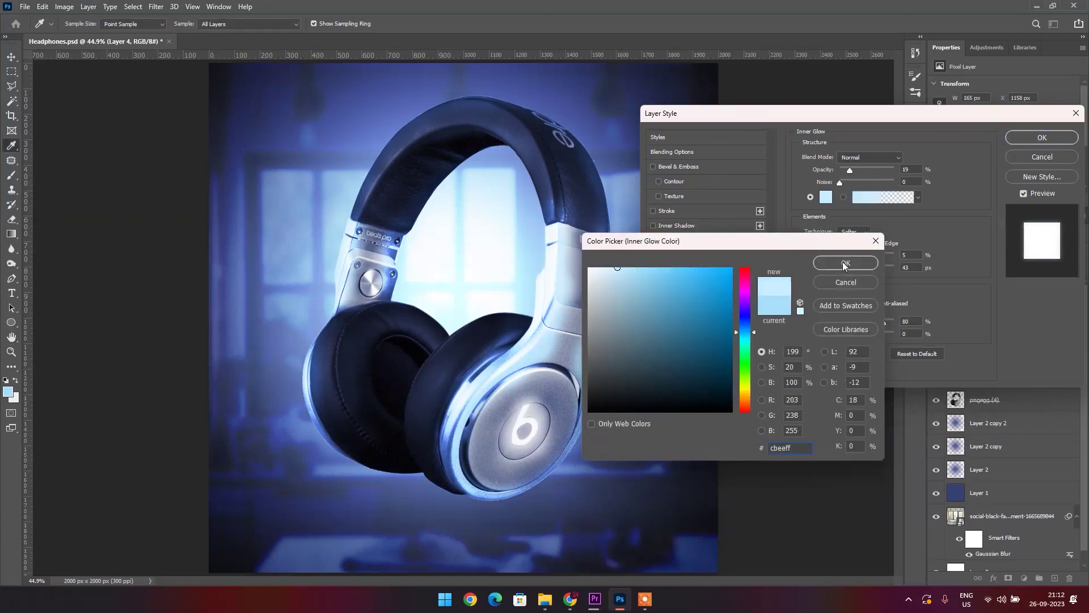
click(844, 264)
drag(859, 269, 860, 269)
click(1042, 138)
Zoom out to the whole poster and save the document.
key(v)
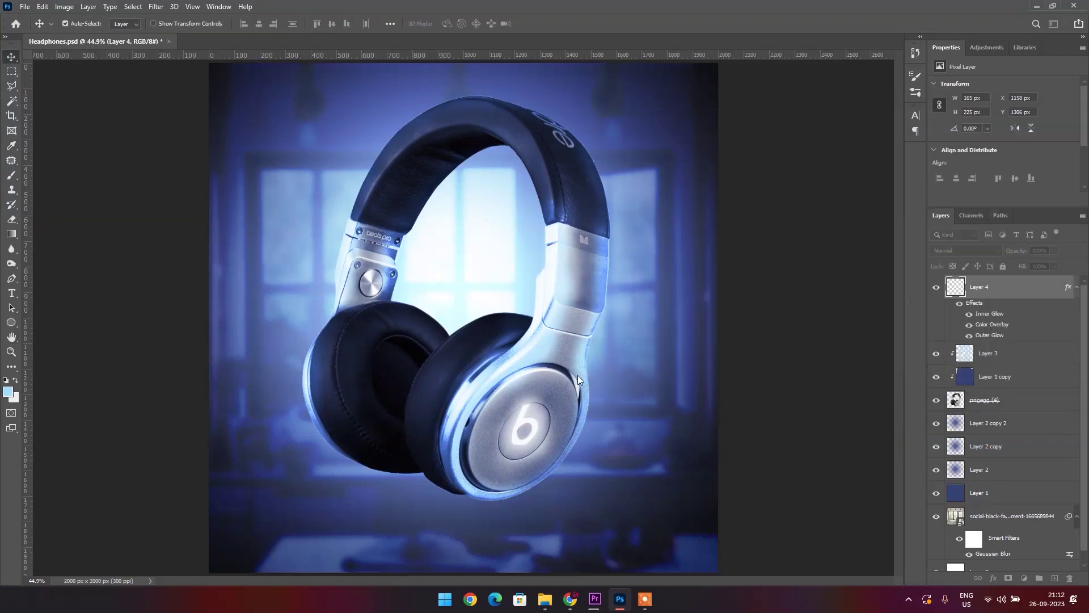
scroll(570, 367, down, 2)
key(ctrl+minus)
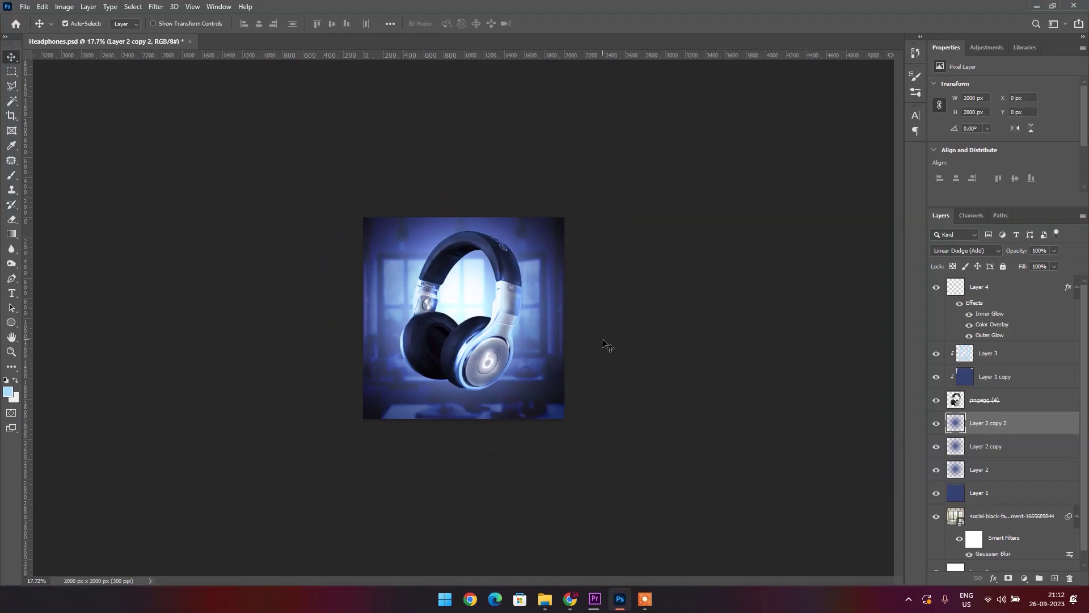
click(602, 342)
key(ctrl+s)
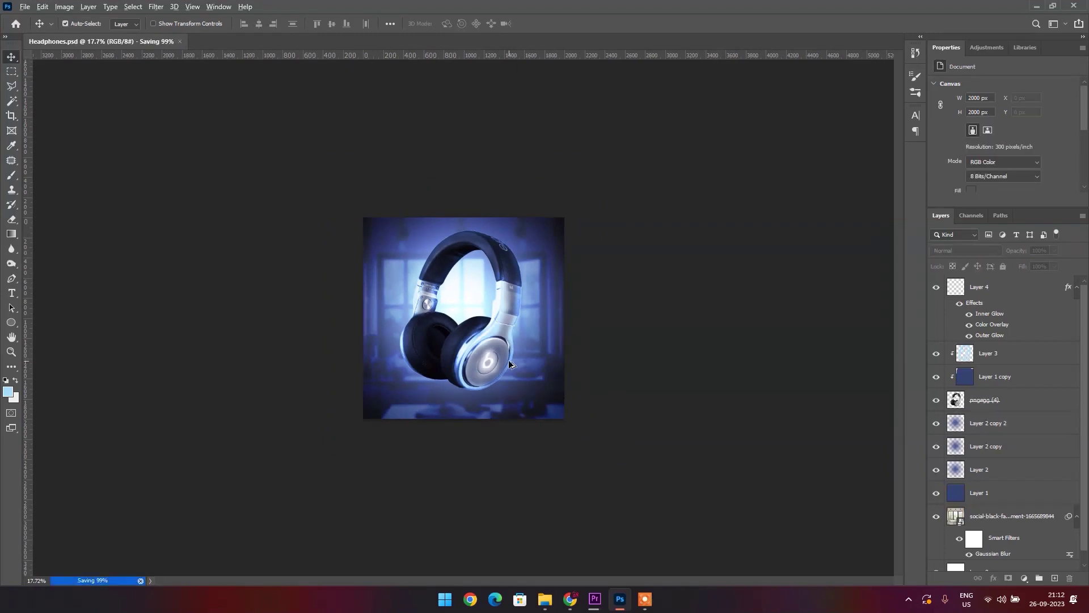
scroll(601, 340, up, 2)
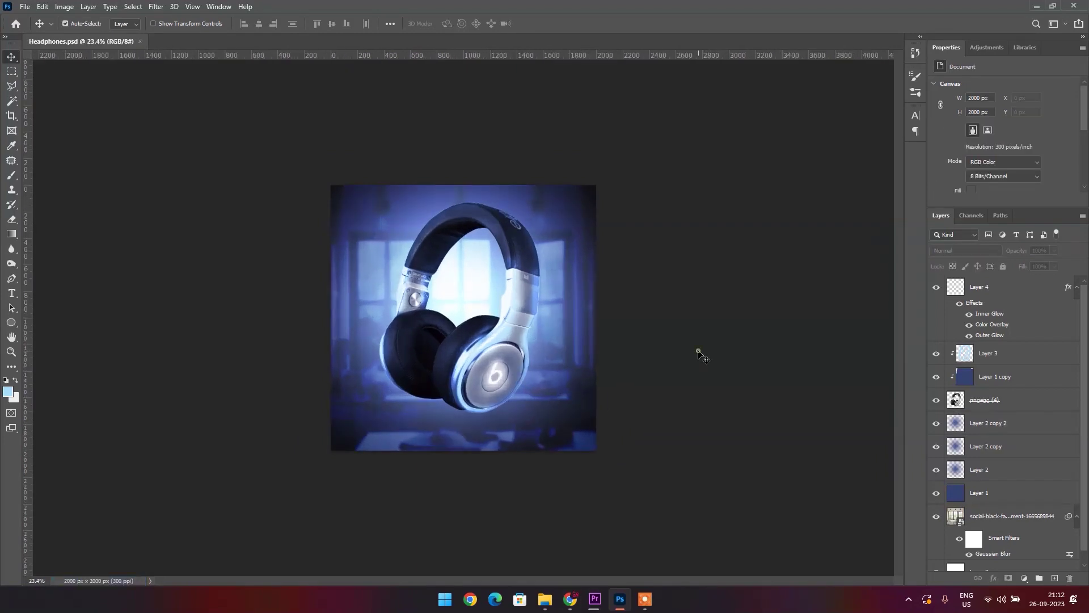
Add the title 'BOAT ROCKERZ' and scale it to about 667% across the image's bottom.
key(t)
click(486, 492)
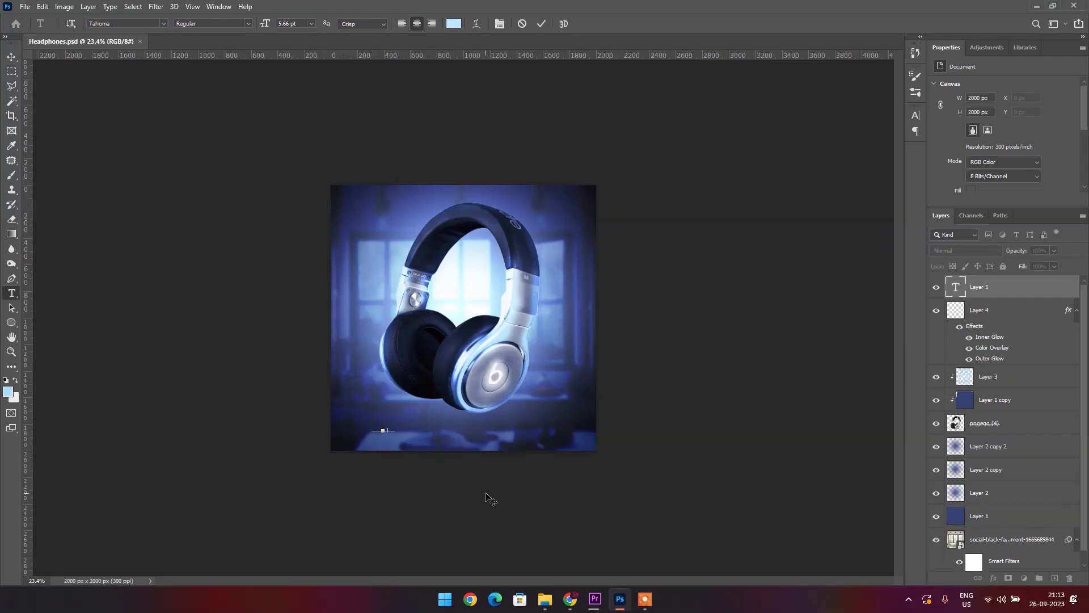
click(12, 58)
key(ctrl+t)
drag(397, 434, 605, 465)
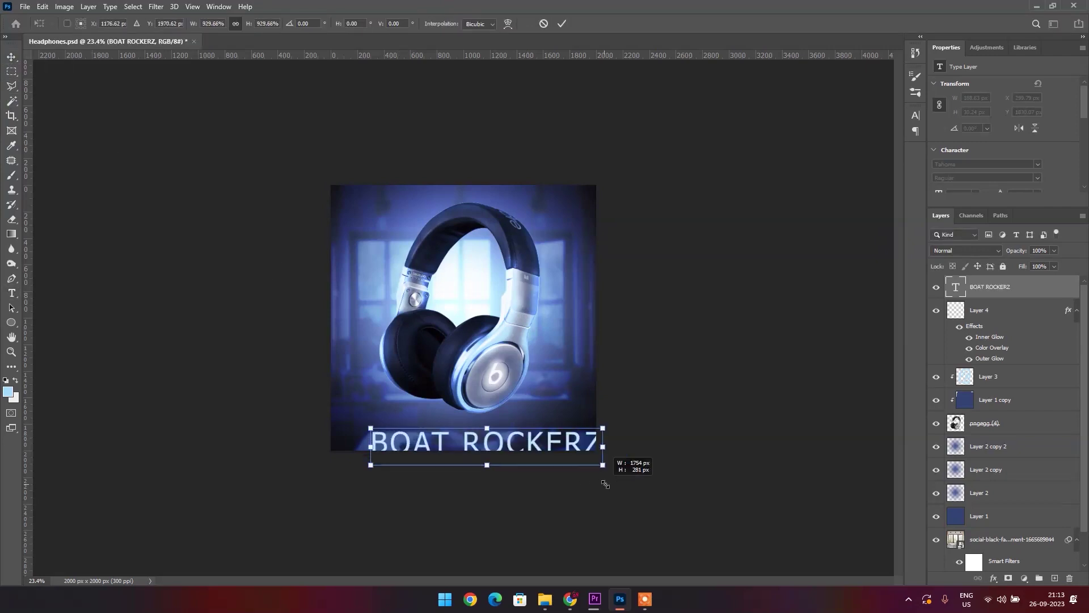
drag(604, 465, 525, 440)
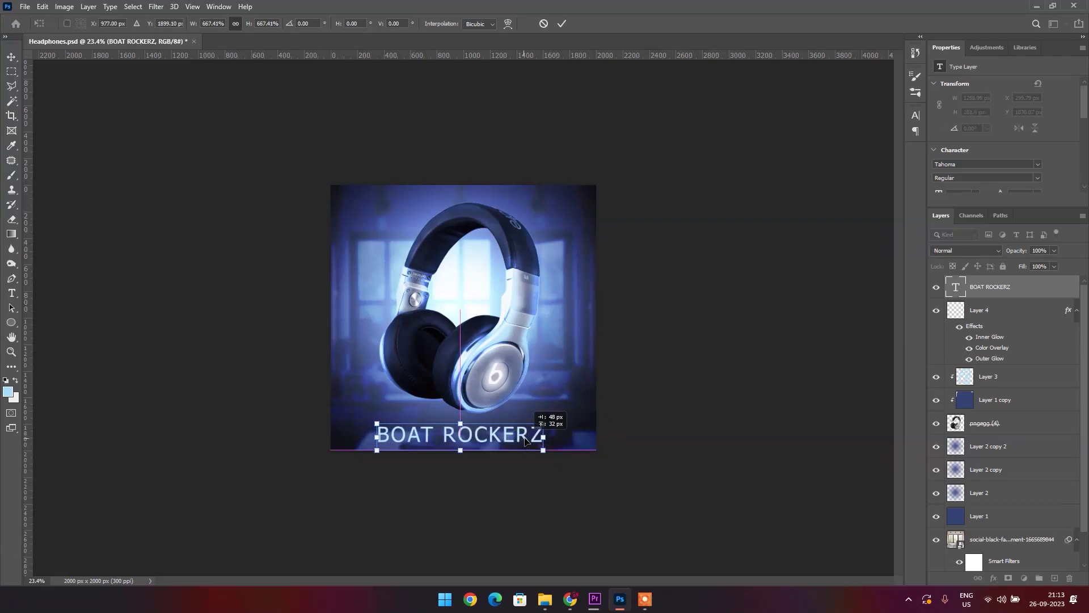
click(562, 24)
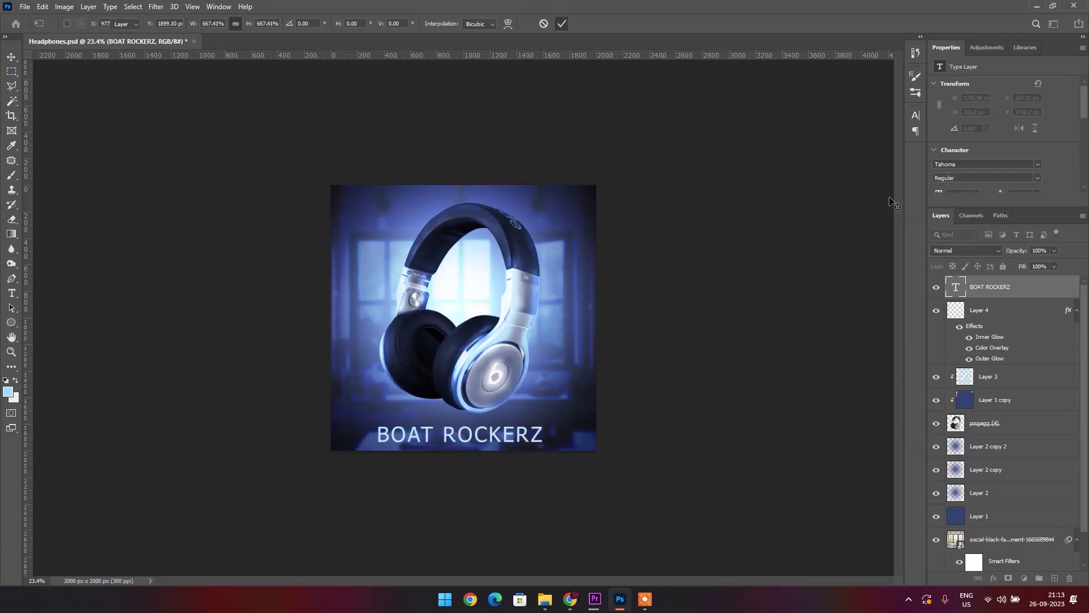
Set the BOAT ROCKERZ title in the Rosmatika font and nudge it up 10 px.
click(1036, 165)
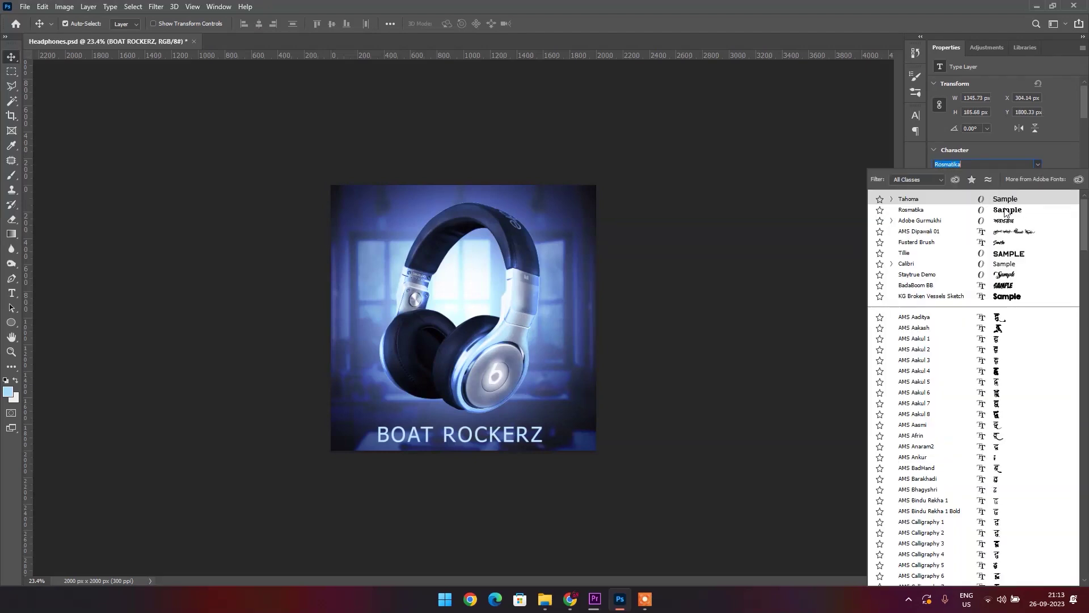
click(1005, 210)
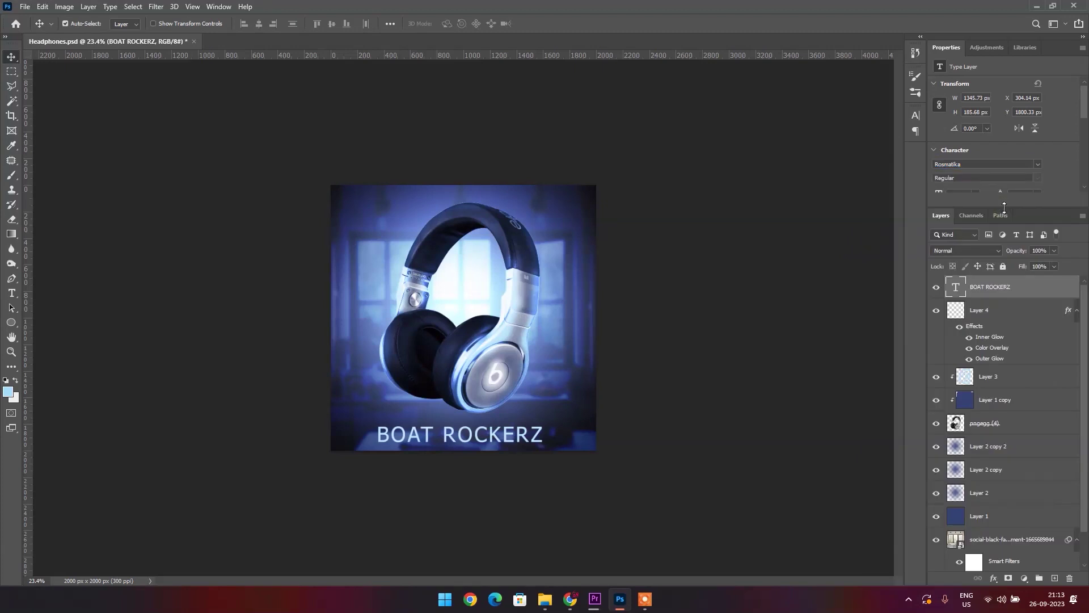
click(688, 439)
click(546, 436)
click(548, 452)
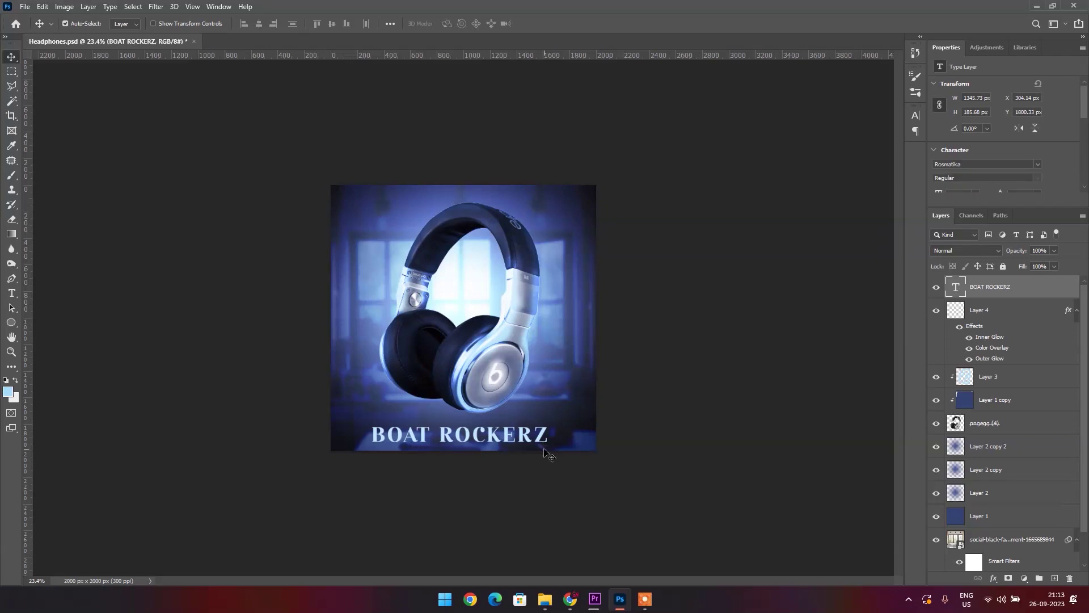
key(shift+Up)
Recolour the title text pure white (#ffffff).
scroll(1043, 171, down, 1)
scroll(1043, 171, down, 2)
click(1025, 176)
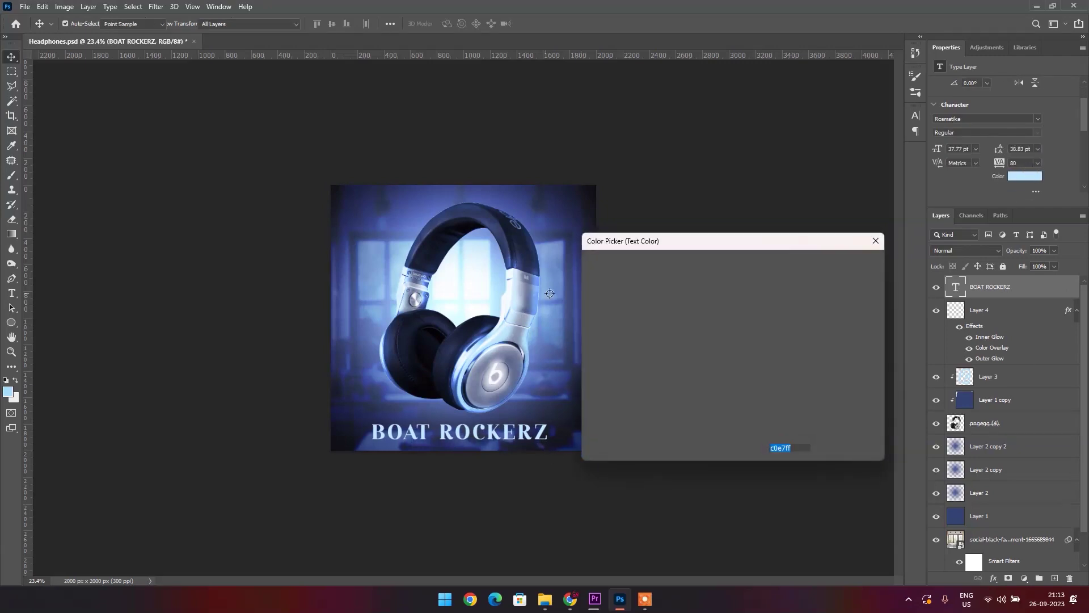
click(589, 268)
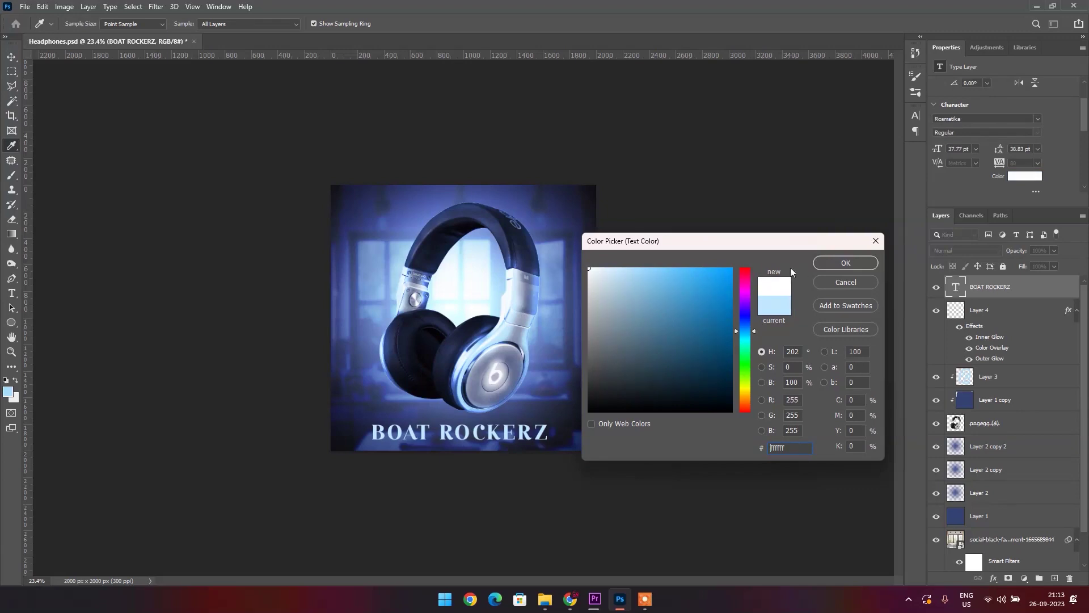
click(852, 263)
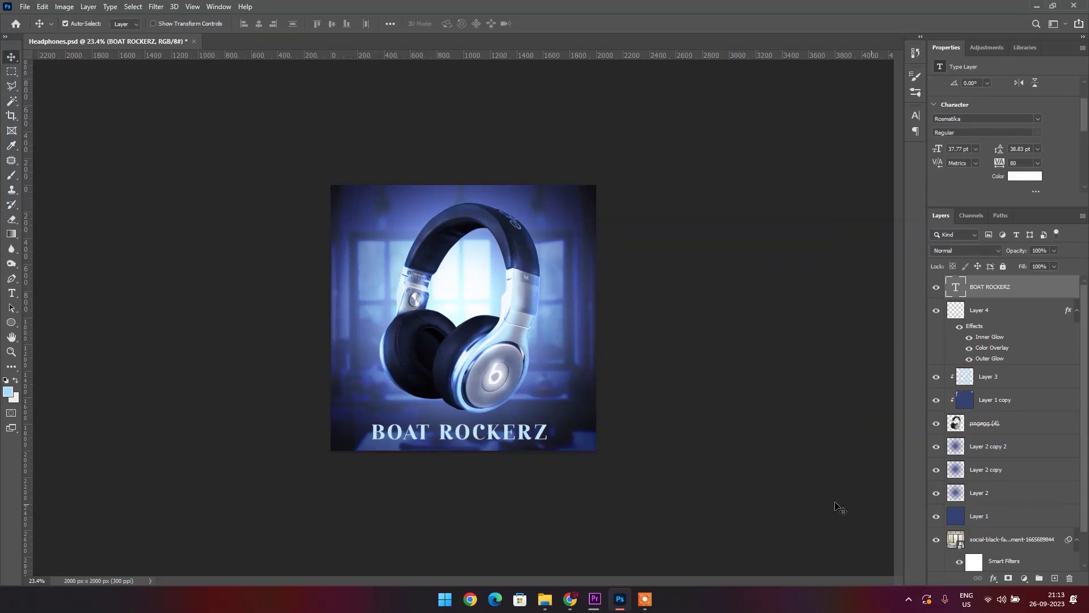
click(845, 505)
scroll(1059, 397, down, 1)
scroll(1058, 396, up, 1)
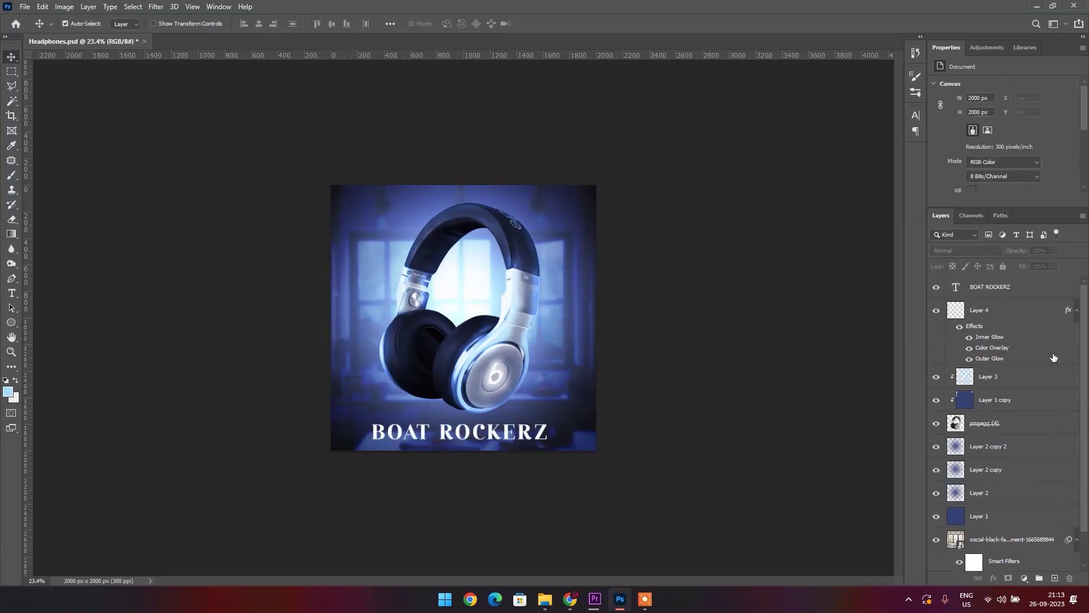
key(alt+period)
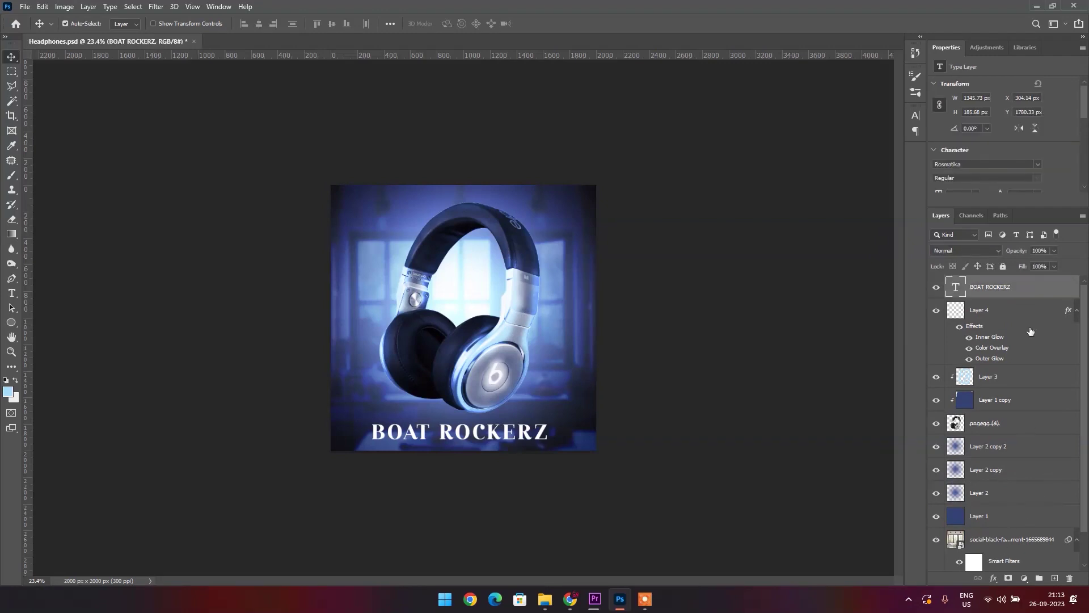
Add a white Outer Glow to BOAT ROCKERZ with 24 px size and 89% opacity.
click(993, 578)
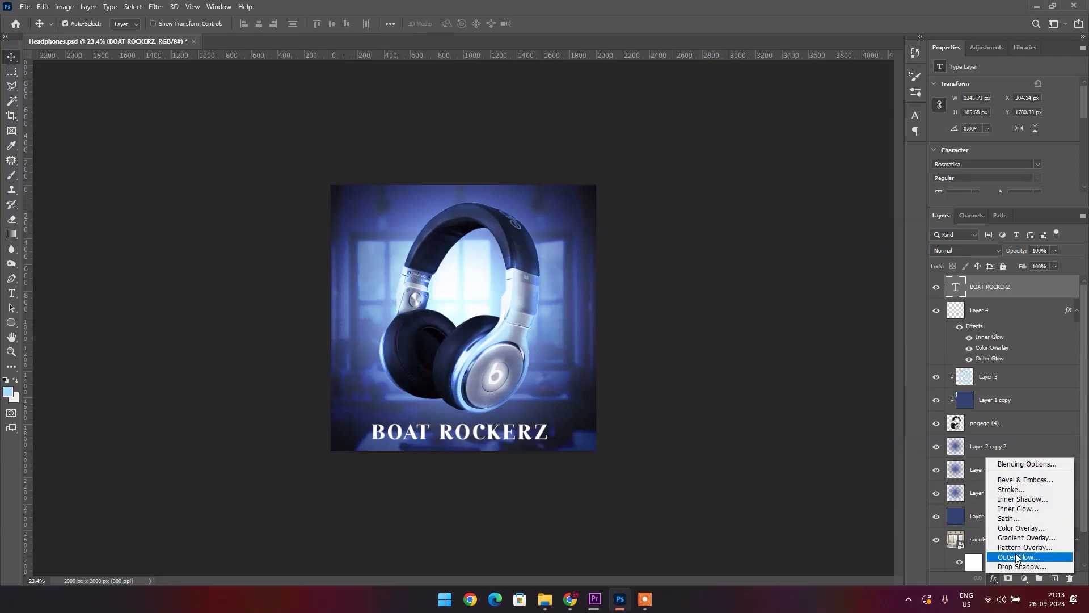
click(1016, 557)
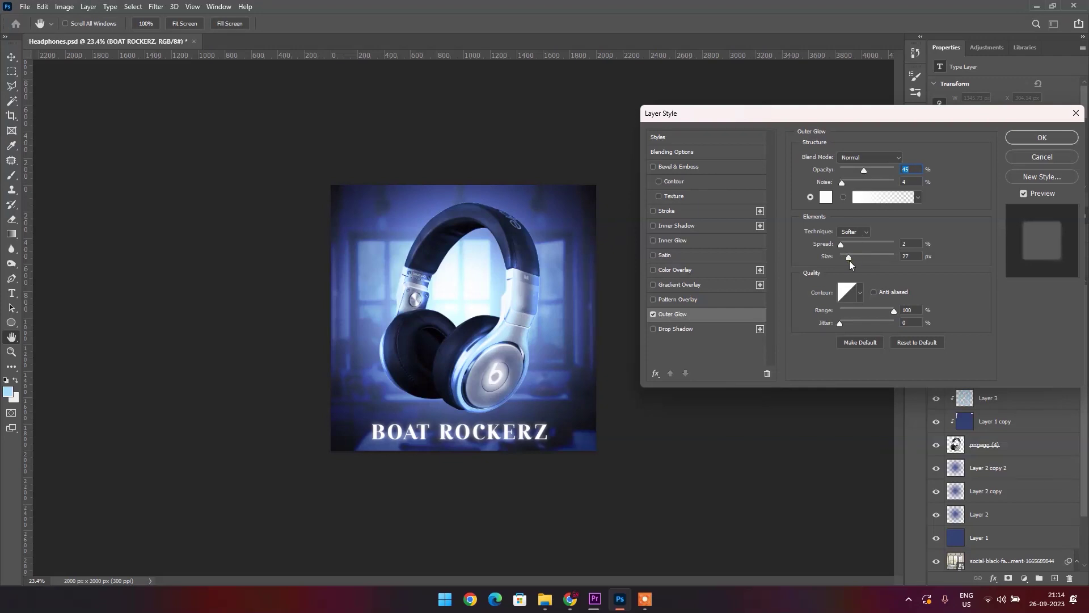
drag(853, 260, 848, 260)
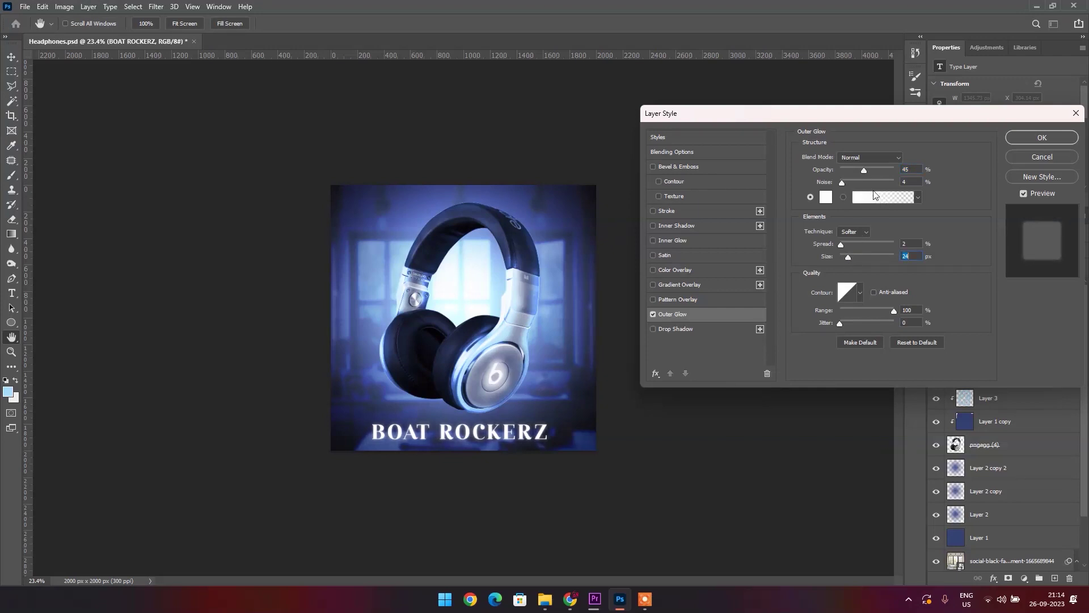
click(862, 171)
drag(876, 168, 889, 171)
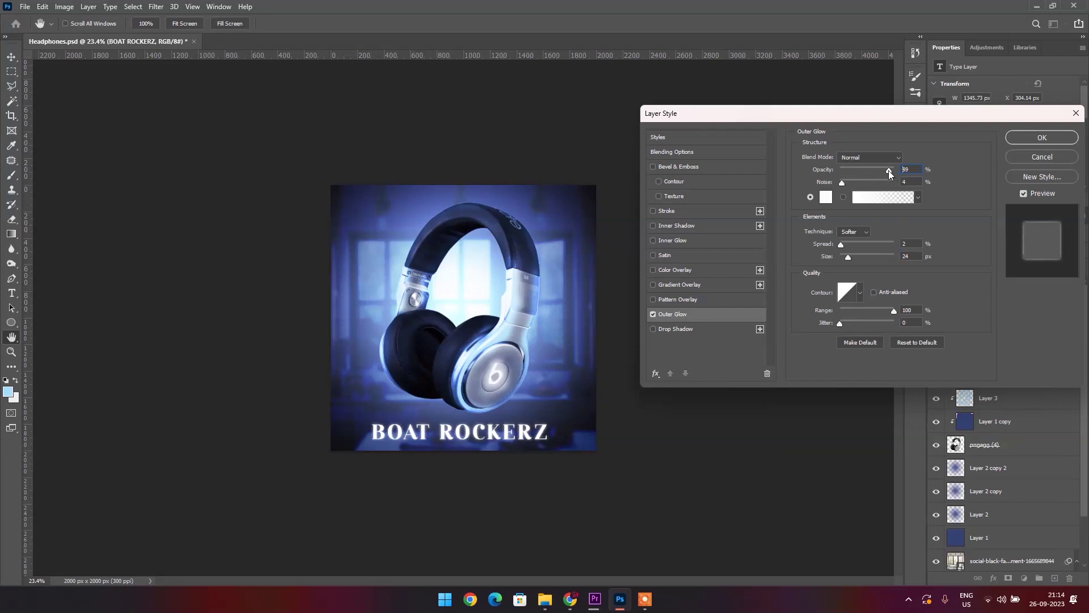
click(1021, 138)
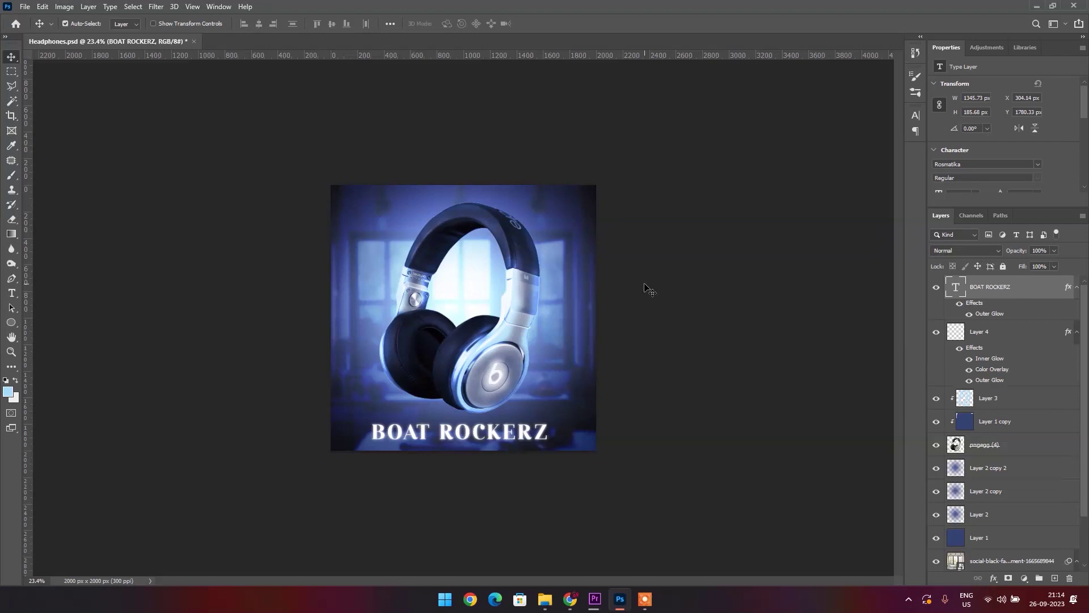
click(999, 445)
Select Layer 4 through pngegg (4) and move the headphones about 50 px higher.
shift+click(1008, 347)
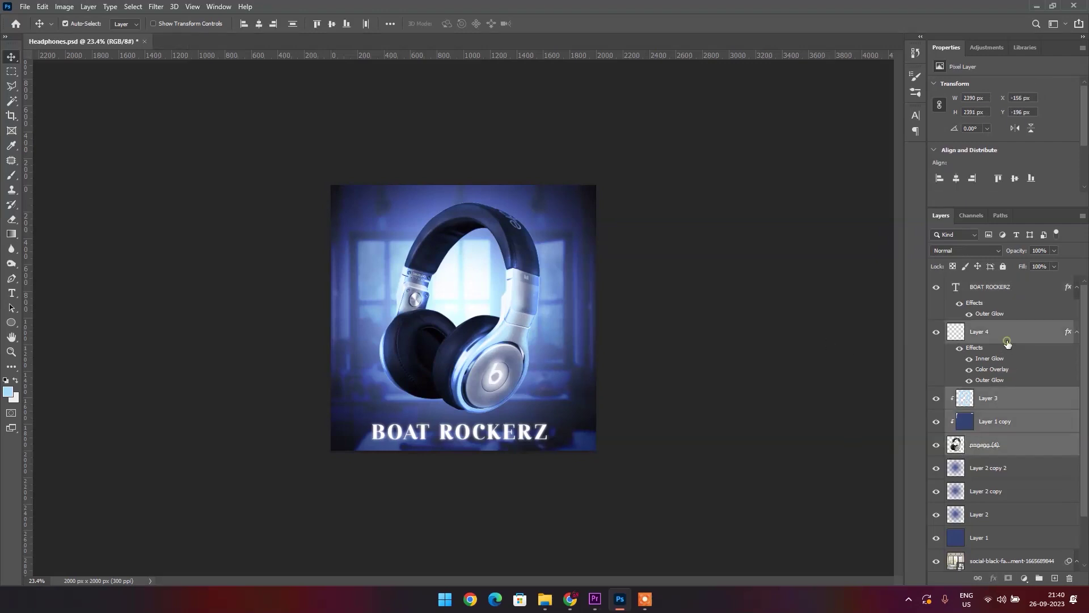
click(937, 334)
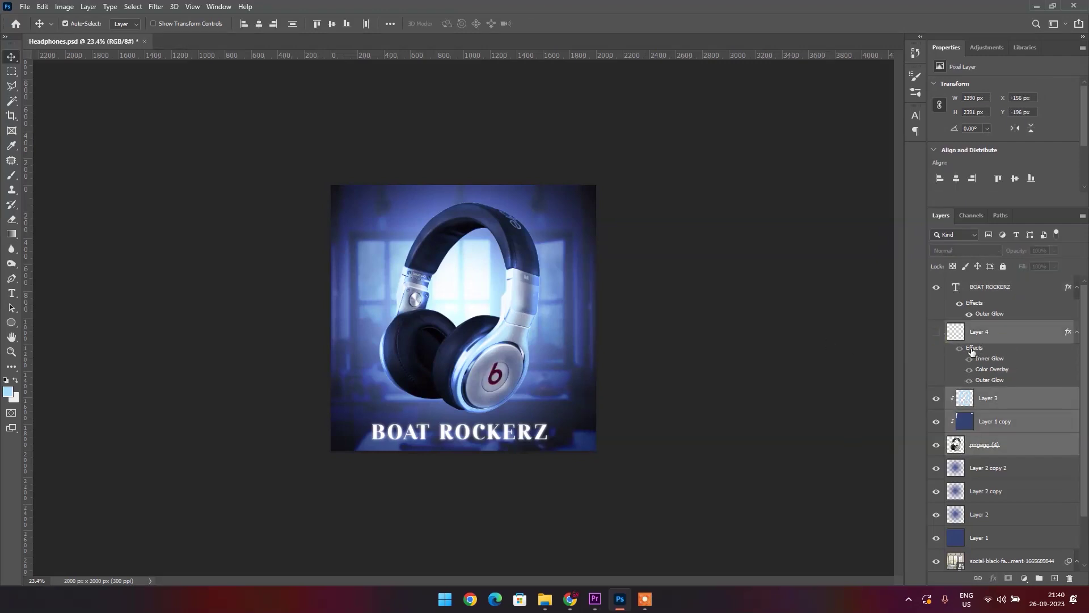
click(937, 333)
click(775, 380)
click(937, 332)
click(979, 331)
shift+click(990, 446)
key(ctrl+t)
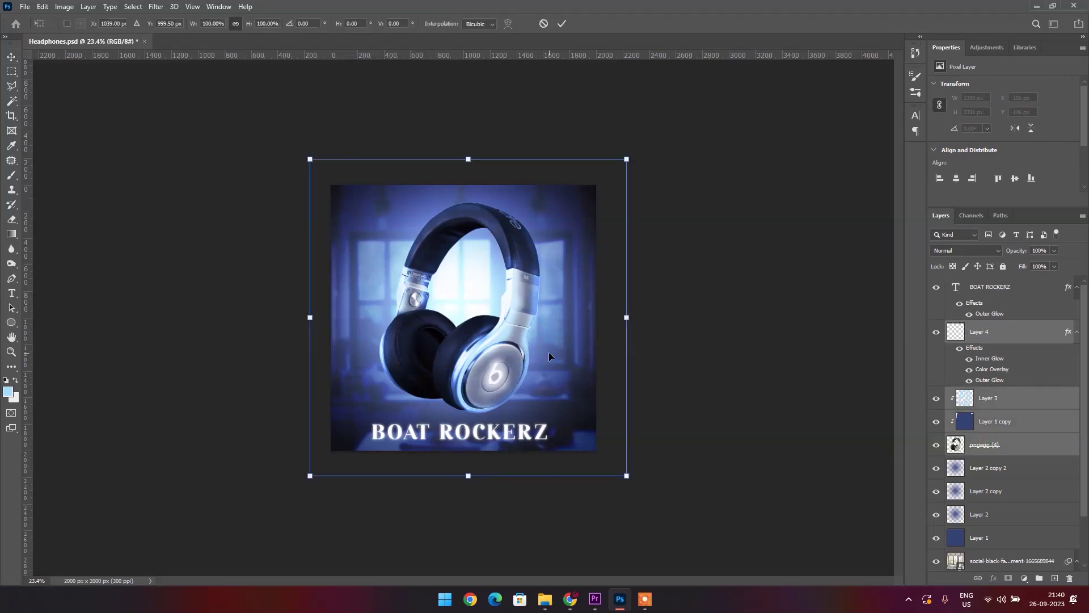
key(shift+Up)
key(shift+Up)
key(shift+Up)
key(shift+Up)
key(shift+Up)
key(Return)
Nudge the BOAT ROCKERZ title slightly upward.
scroll(539, 347, up, 3)
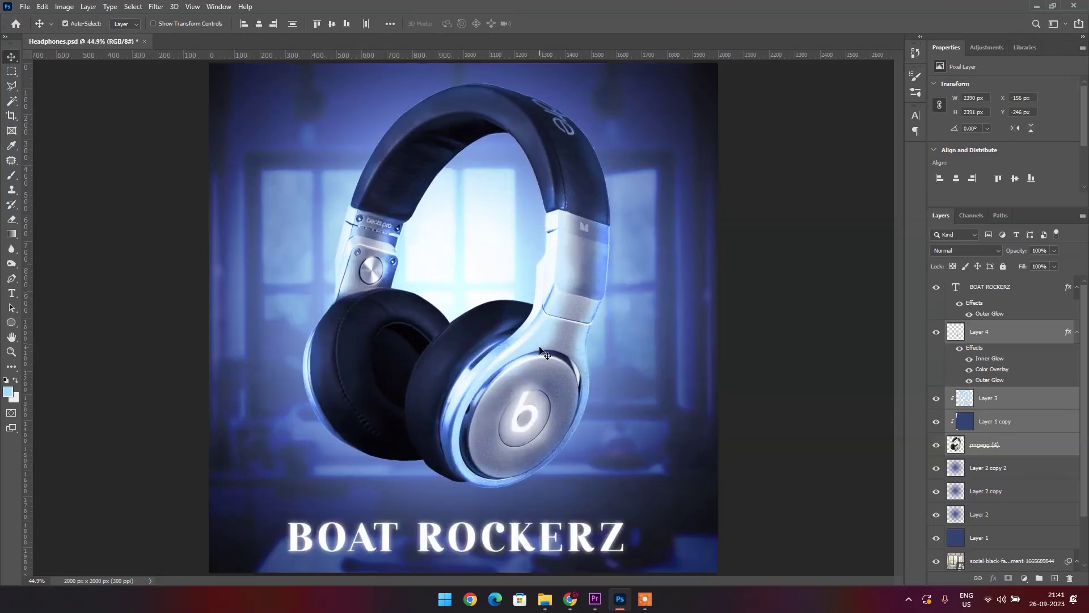
ctrl+click(539, 513)
key(shift+Up)
key(shift+Up)
key(shift+Up)
key(shift+Up)
key(shift+Up)
key(shift+Up)
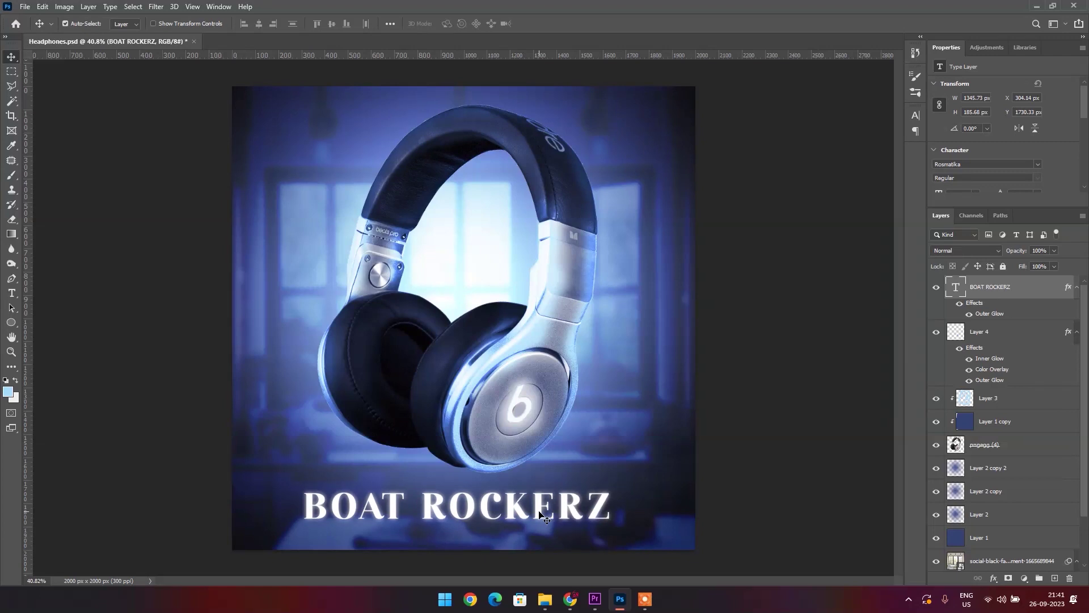
click(737, 444)
scroll(491, 470, down, 2)
scroll(499, 505, up, 2)
scroll(514, 471, up, 2)
drag(514, 477, 515, 264)
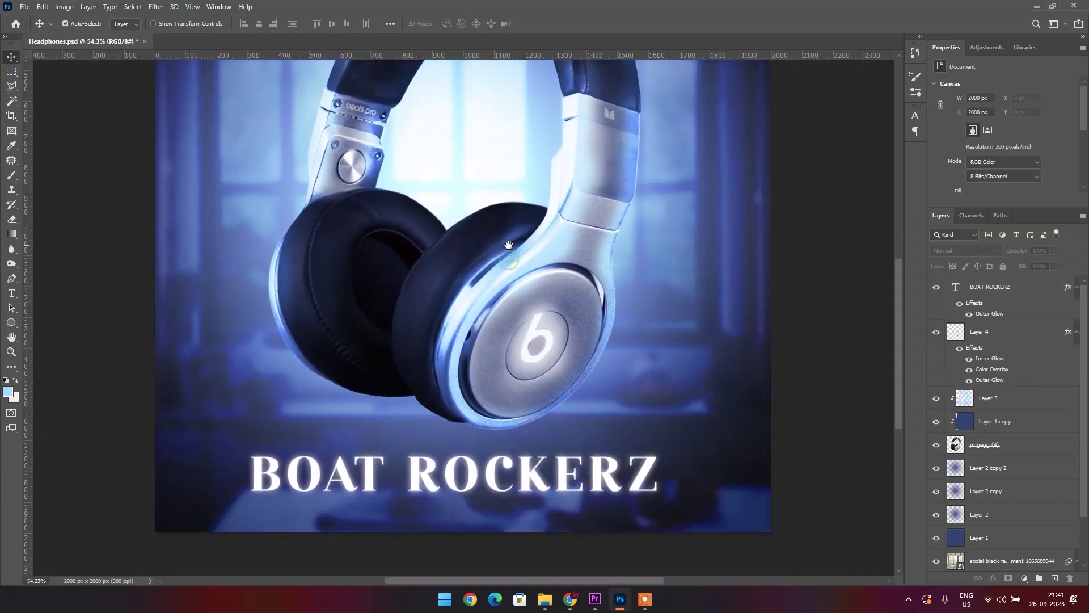
Duplicate the title just below itself and change the copy to 'LOVE THE MUSIC'.
click(529, 470)
alt+drag(527, 471, 529, 509)
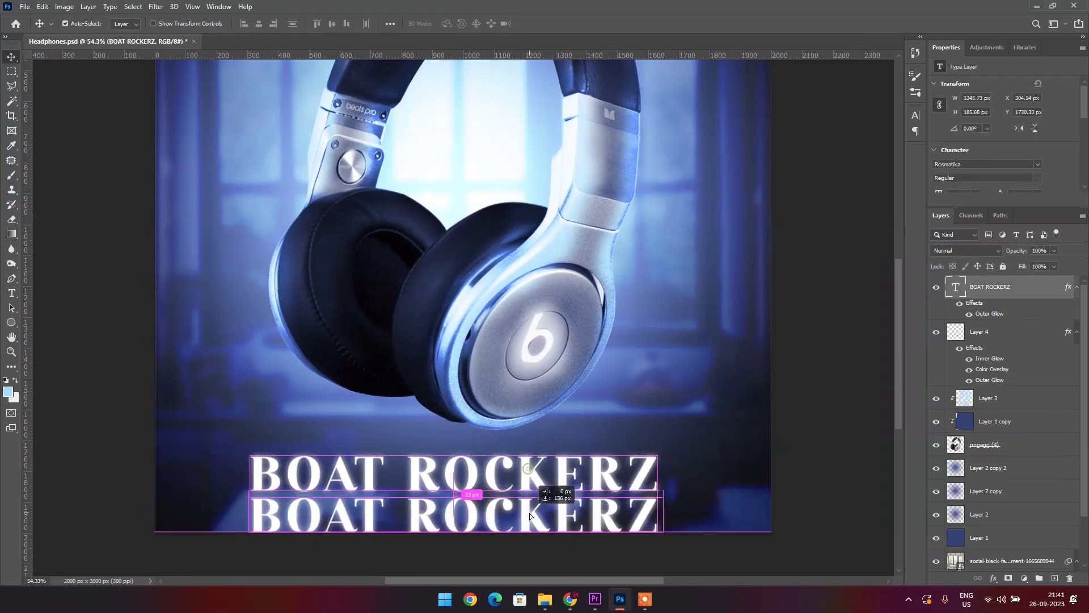
double_click(529, 509)
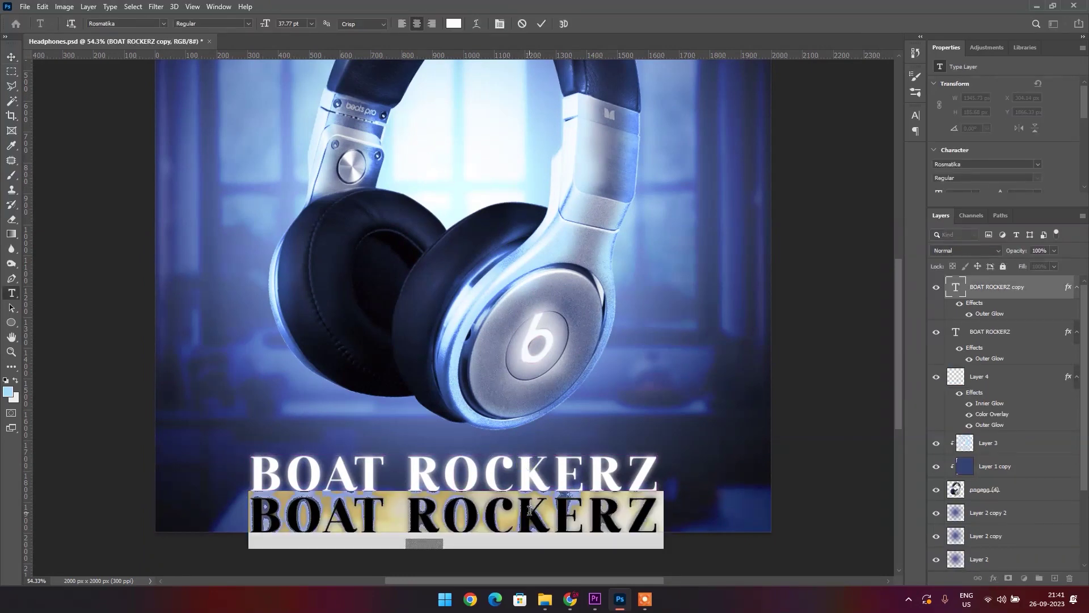
text(LOVE THE MUSIC)
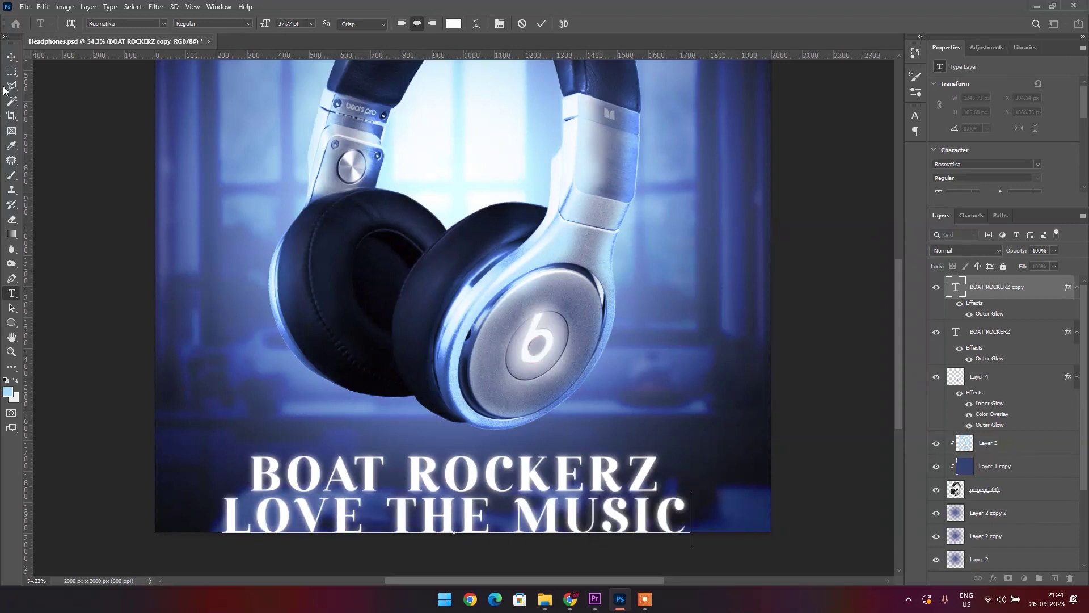
click(17, 60)
key(ctrl+t)
Scale the LOVE THE MUSIC tagline down to about half and centre it under the title.
drag(688, 488, 414, 555)
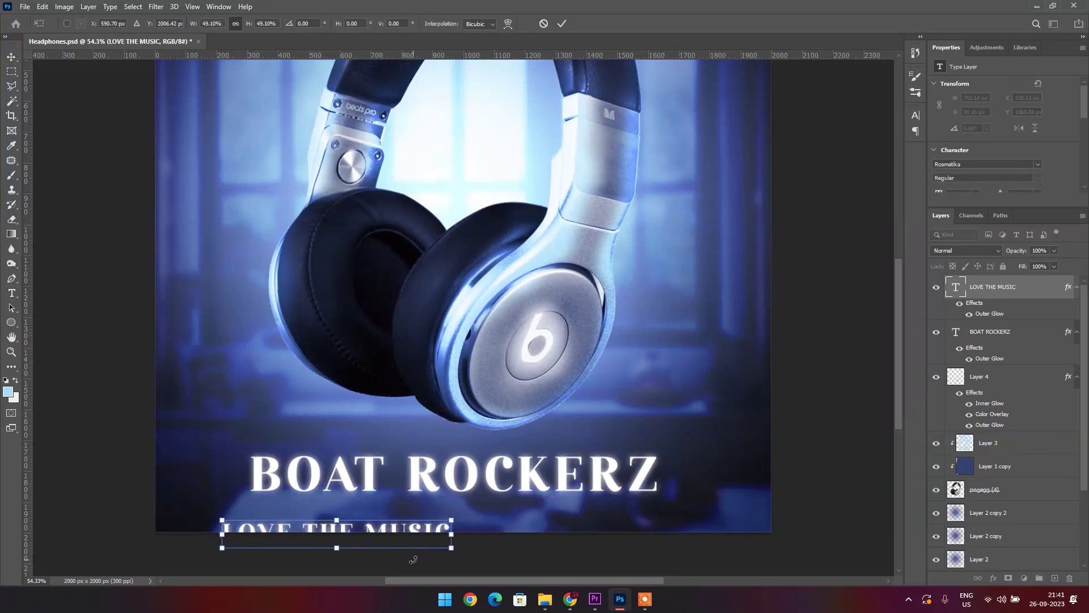
key(Escape)
key(Return)
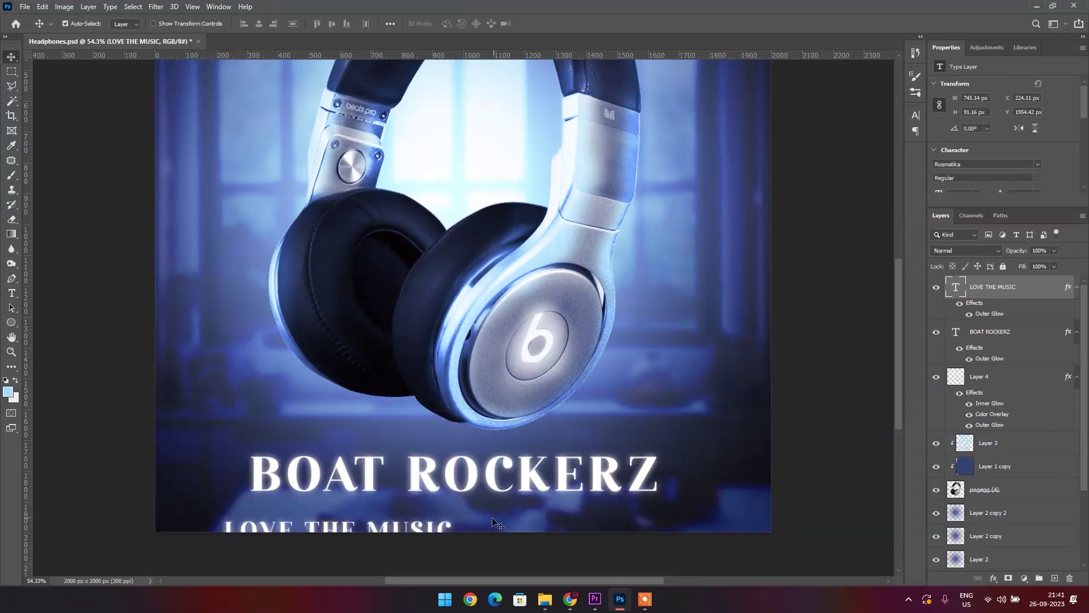
mouse_move(446, 532)
mouse_down()
mouse_move(522, 508)
mouse_move(575, 509)
mouse_move(525, 522)
mouse_move(539, 516)
mouse_up()
key(ctrl+t)
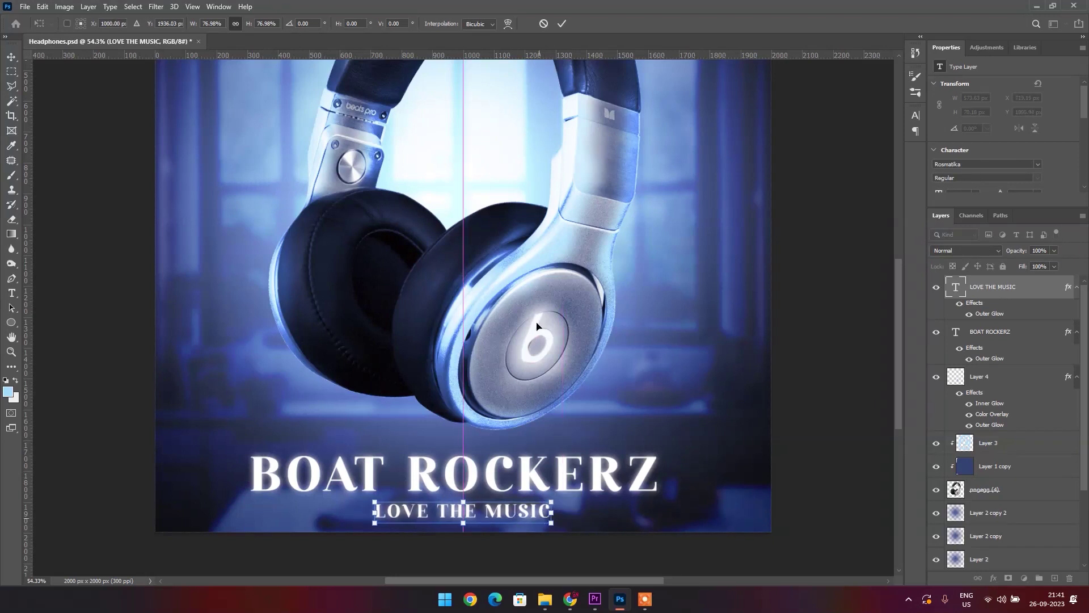
click(562, 23)
Widen the tagline's letter tracking to about 800 so it spans the title's width.
scroll(1067, 161, down, 2)
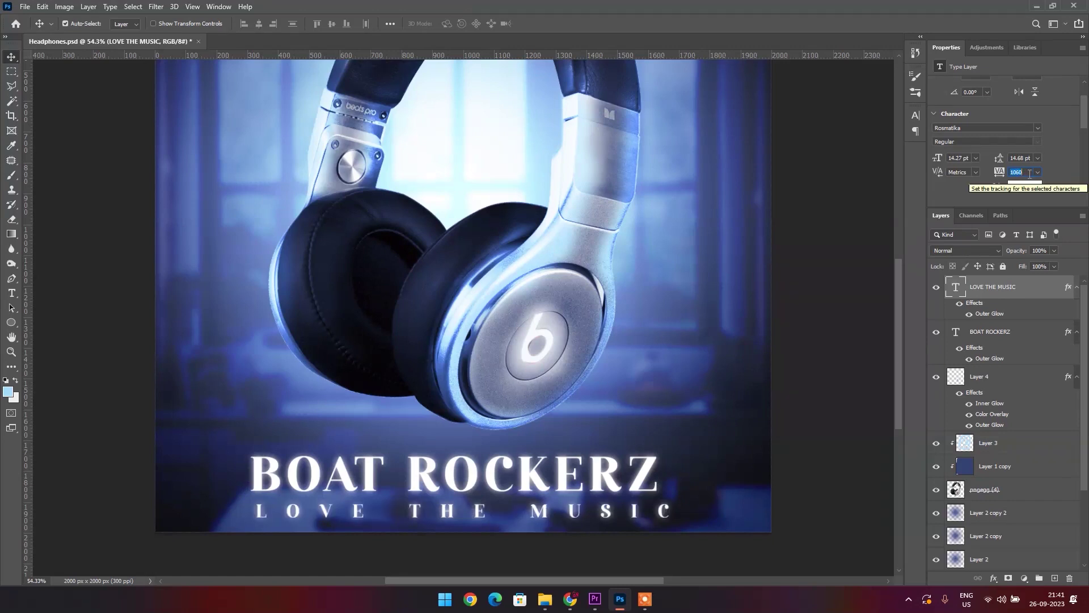
scroll(1029, 176, down, 3)
scroll(1029, 174, down, 3)
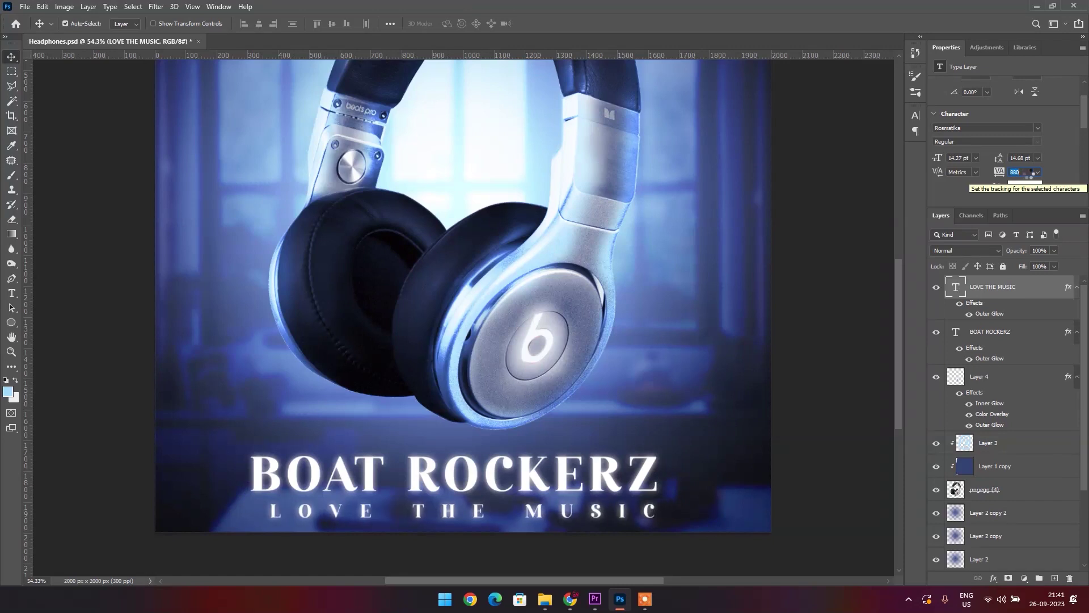
scroll(1029, 173, down, 2)
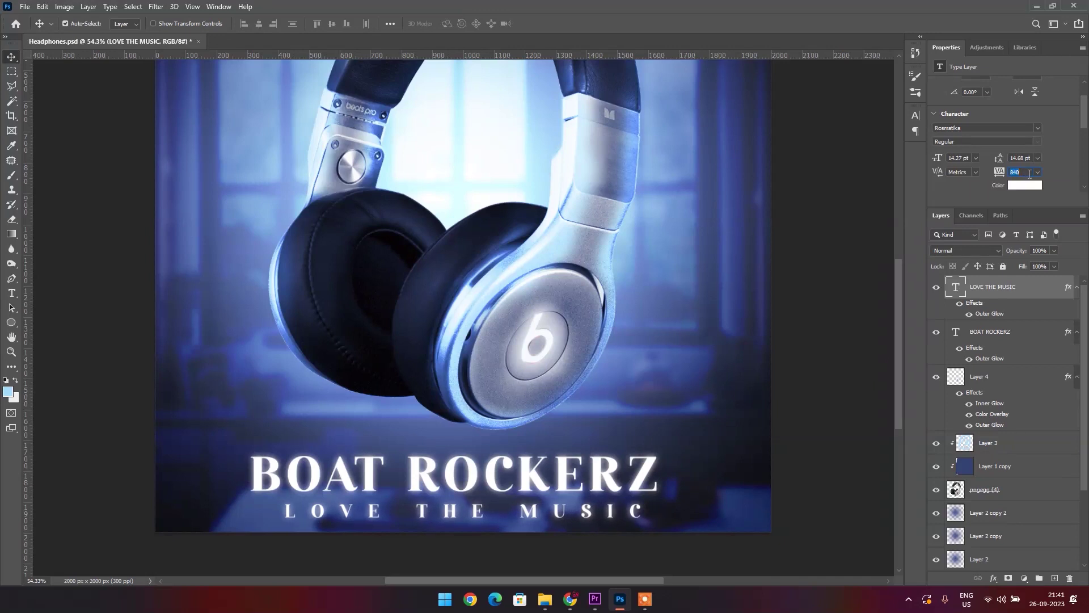
click(856, 309)
Nudge the tagline slightly left and set its font to Calibri Regular.
key(ctrl+0)
key(ctrl)
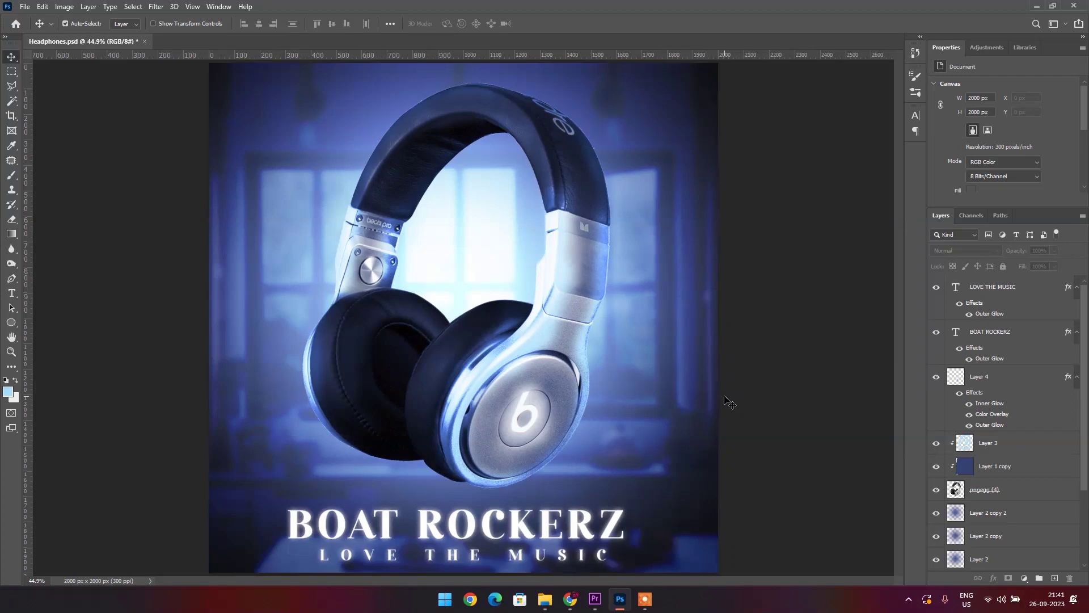
drag(563, 557, 559, 557)
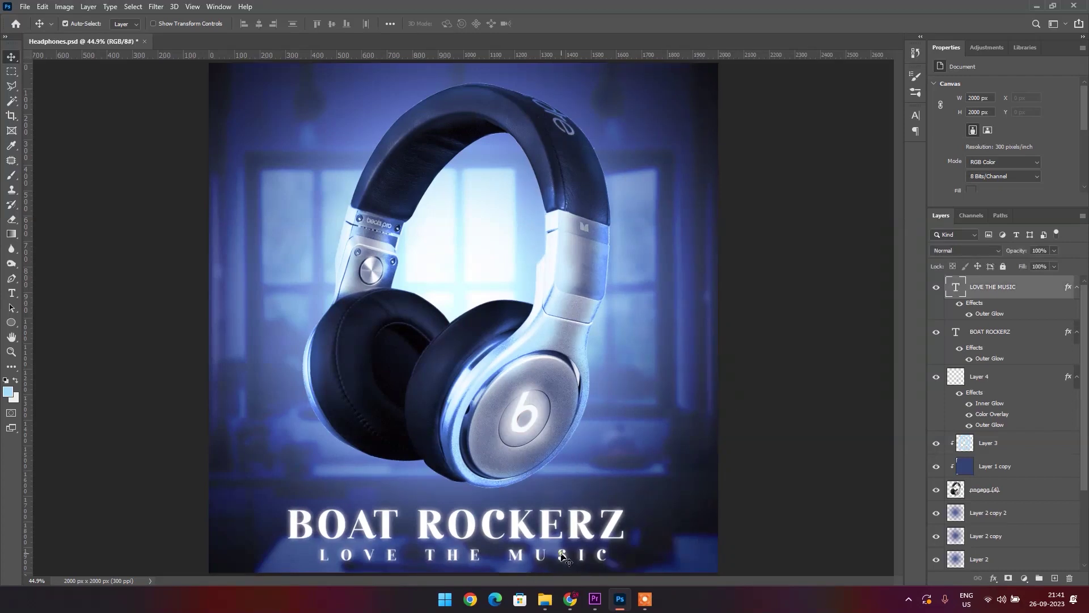
key(Left)
key(Left)
key(Left)
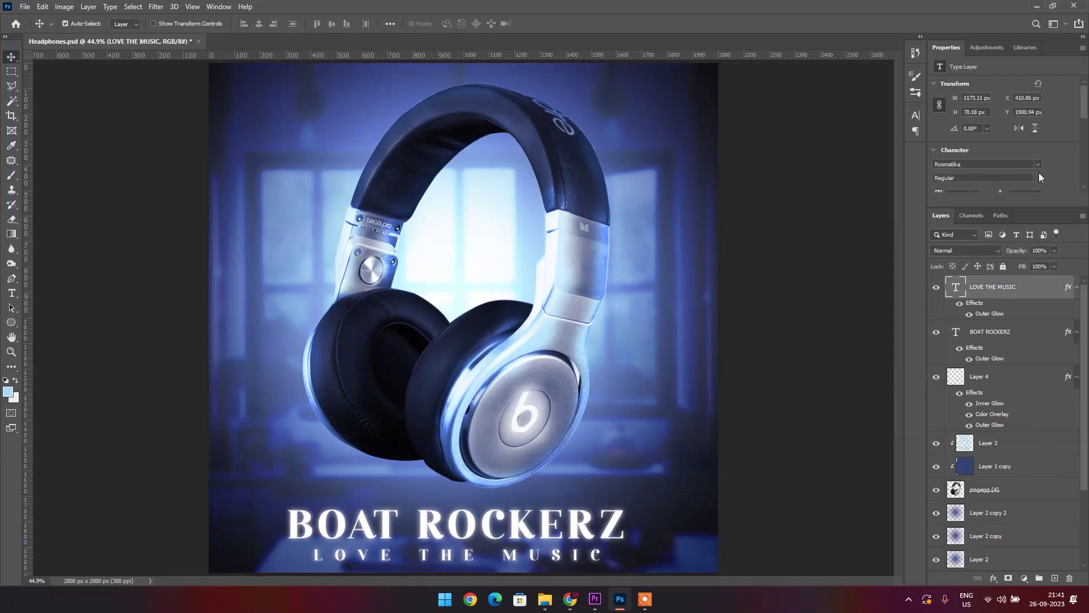
click(995, 165)
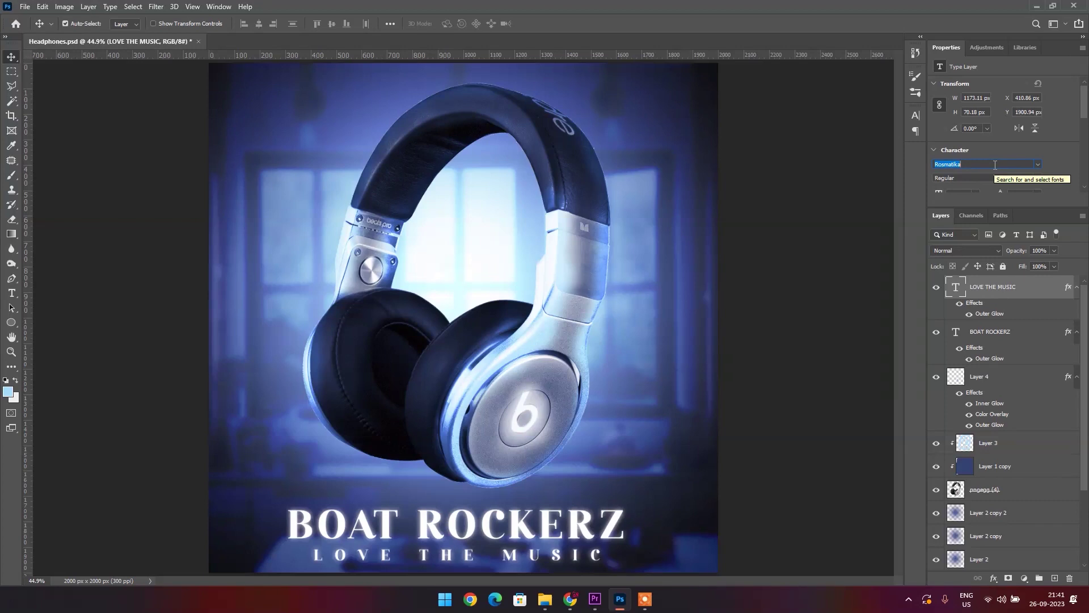
text(CAL)
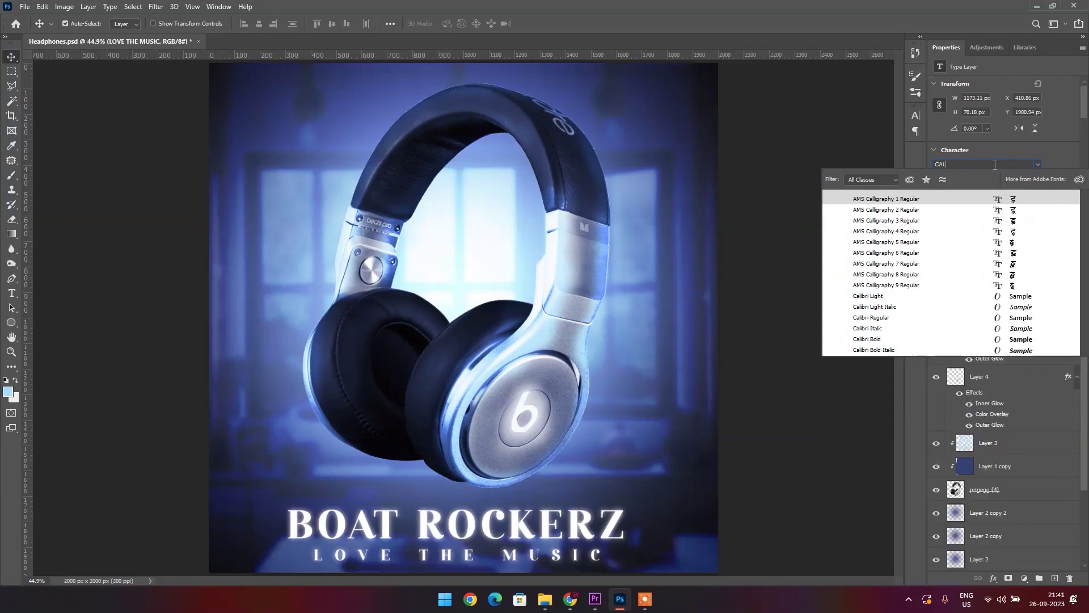
click(884, 317)
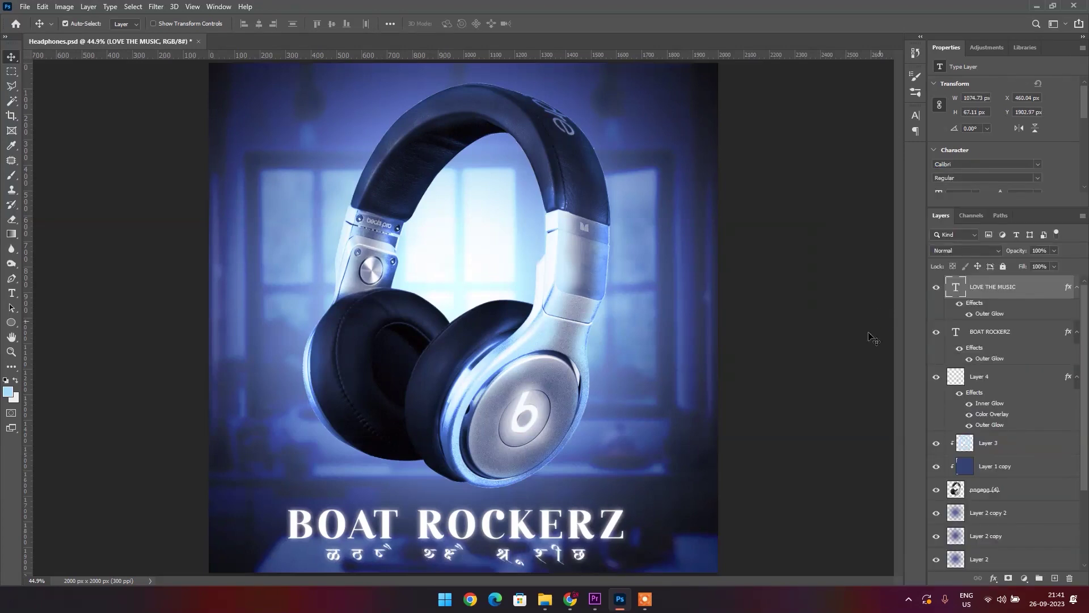
Switch off the LOVE THE MUSIC tagline's Outer Glow effect.
click(805, 372)
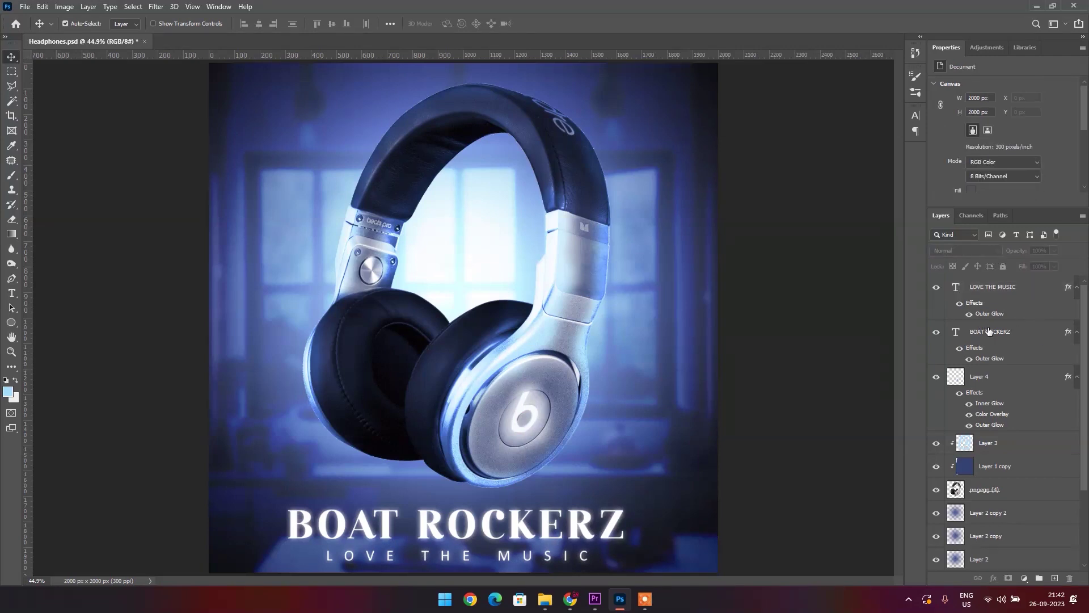
click(969, 313)
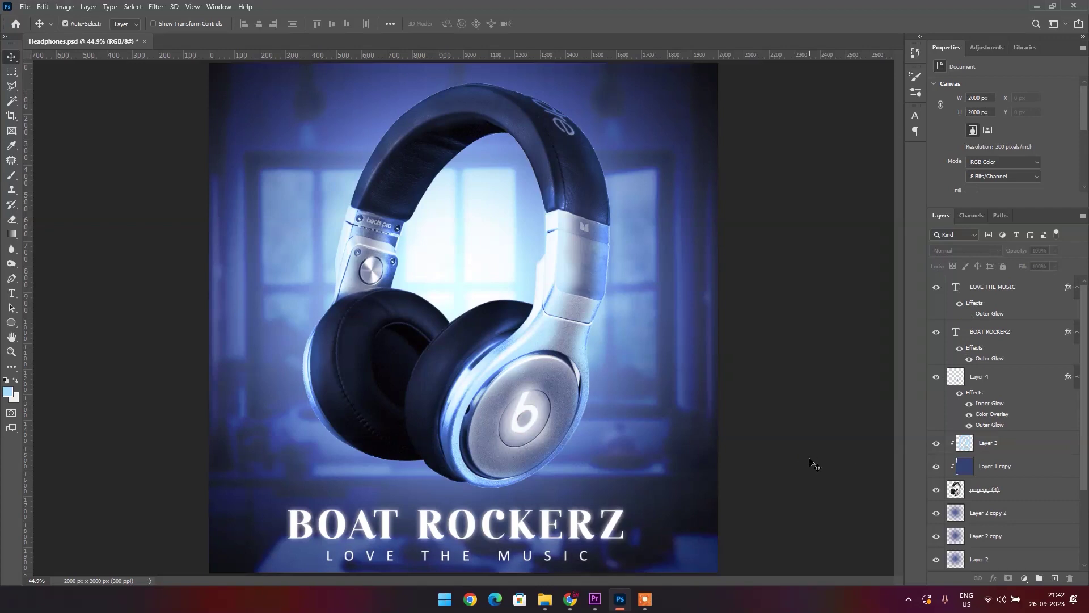
click(994, 293)
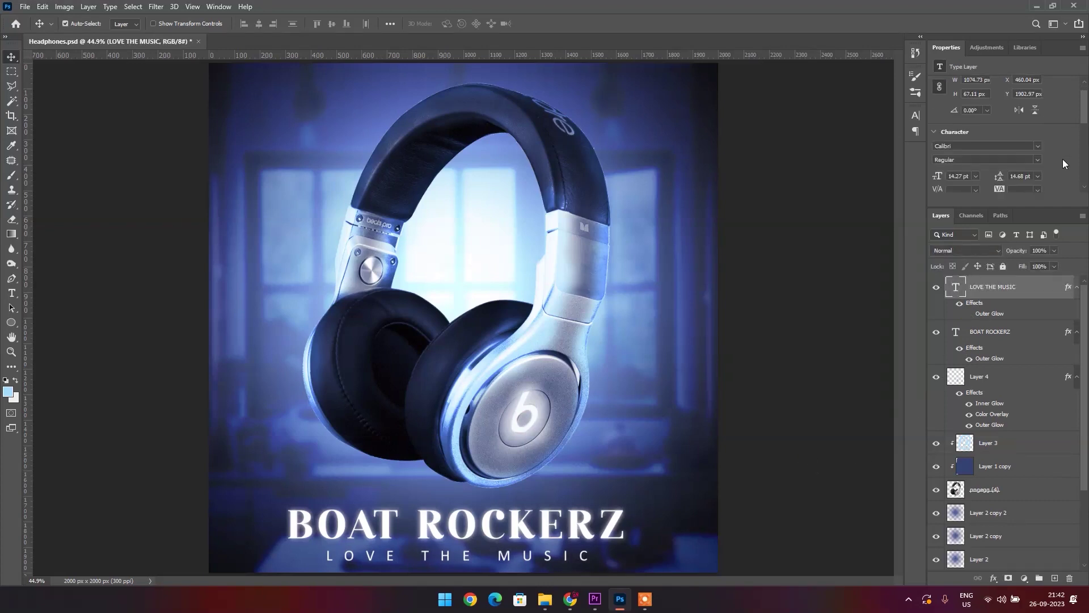